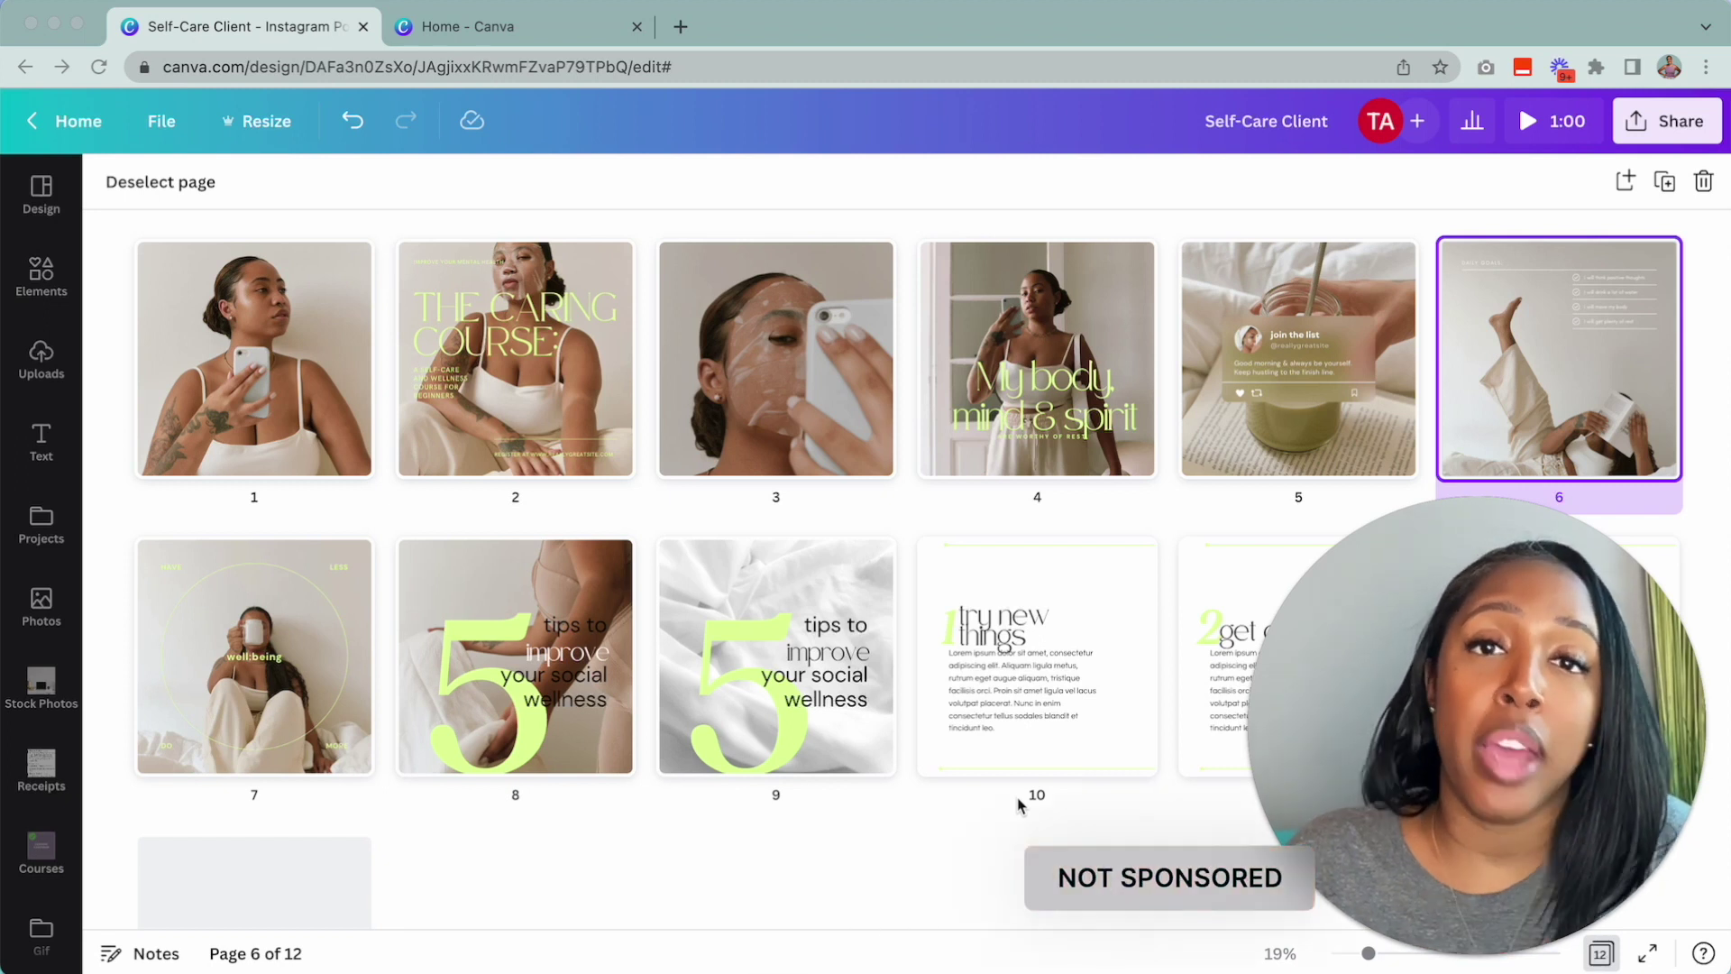
Open the Magic Write page in a new browser tab.
left_click(680, 27)
type("canva.com/magic-write")
key("Return")
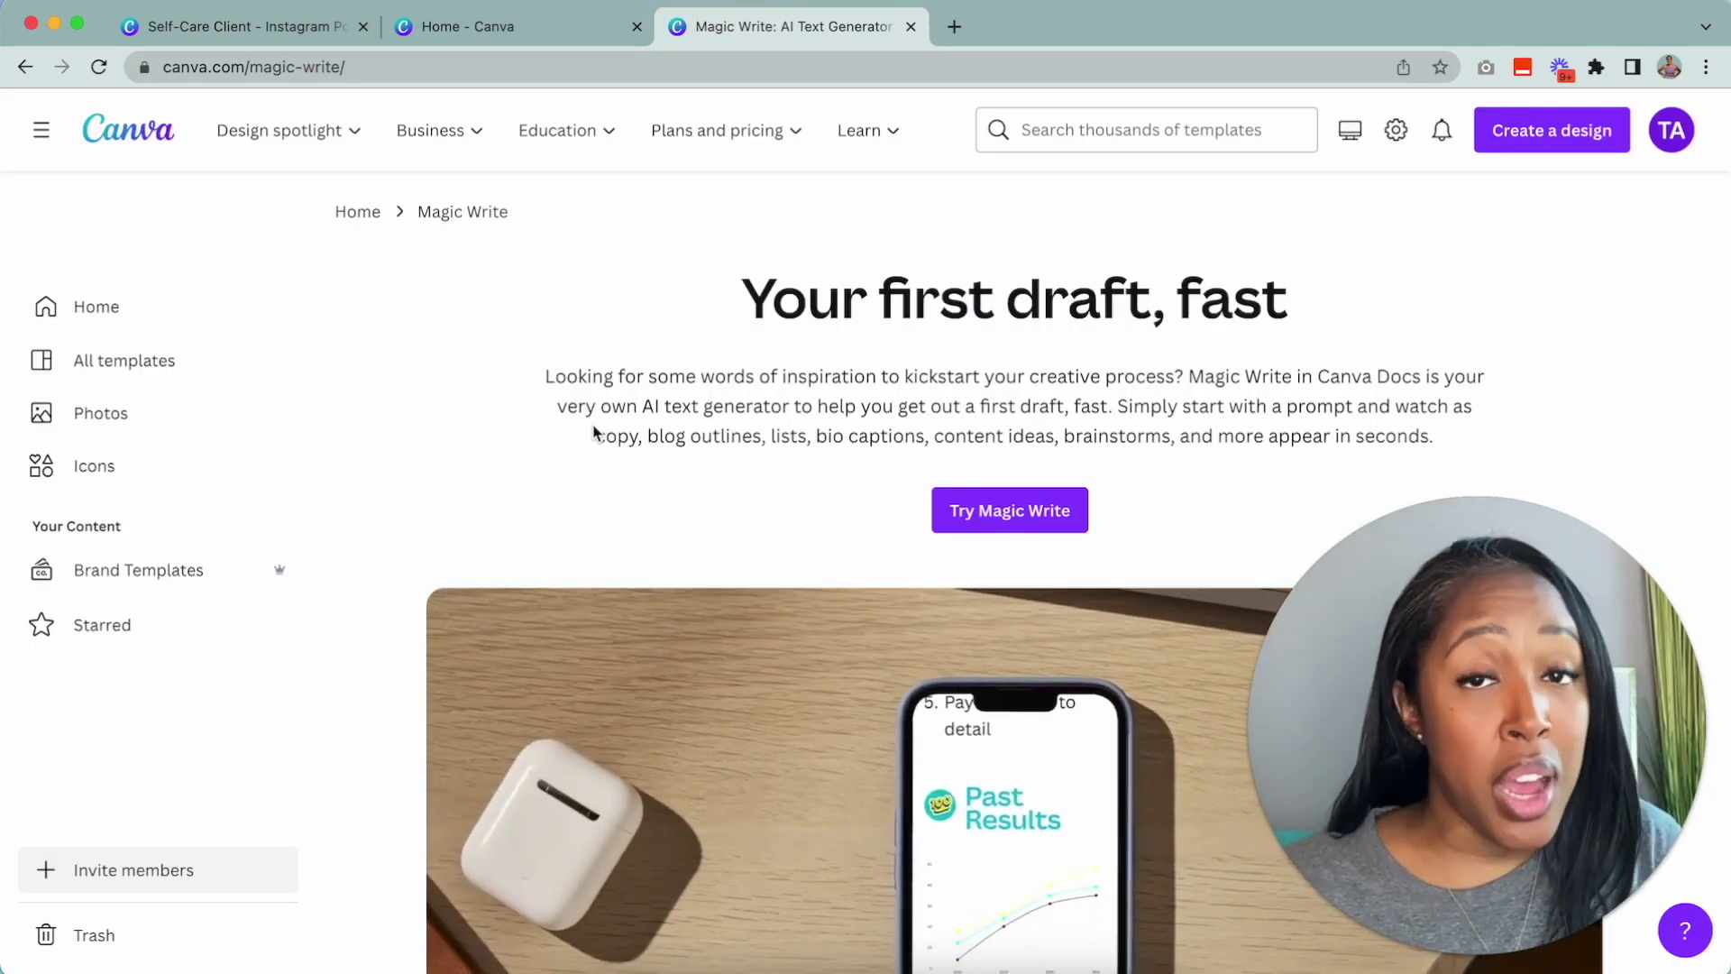
scroll(593, 433, "down", 3)
scroll(592, 434, "down", 3)
scroll(593, 434, "down", 5)
scroll(592, 433, "down", 3)
scroll(592, 433, "down", 5)
scroll(593, 433, "down", 3)
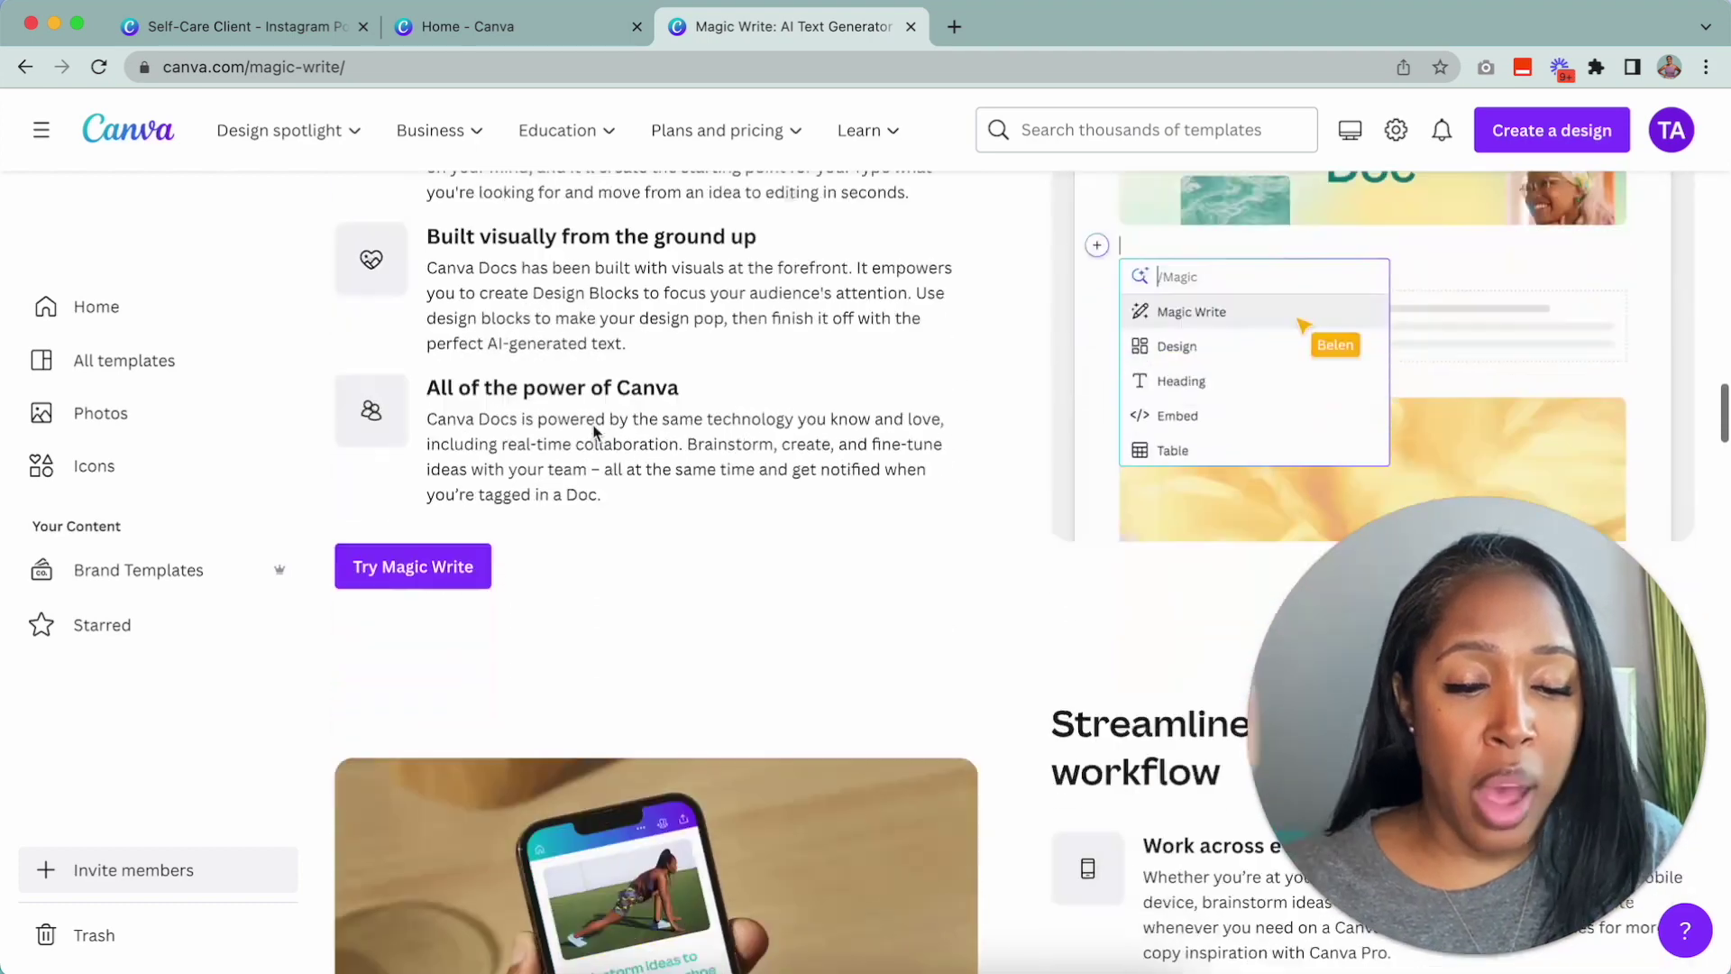
scroll(592, 434, "down", 5)
scroll(593, 433, "down", 5)
scroll(593, 433, "down", 5)
scroll(593, 432, "up", 1)
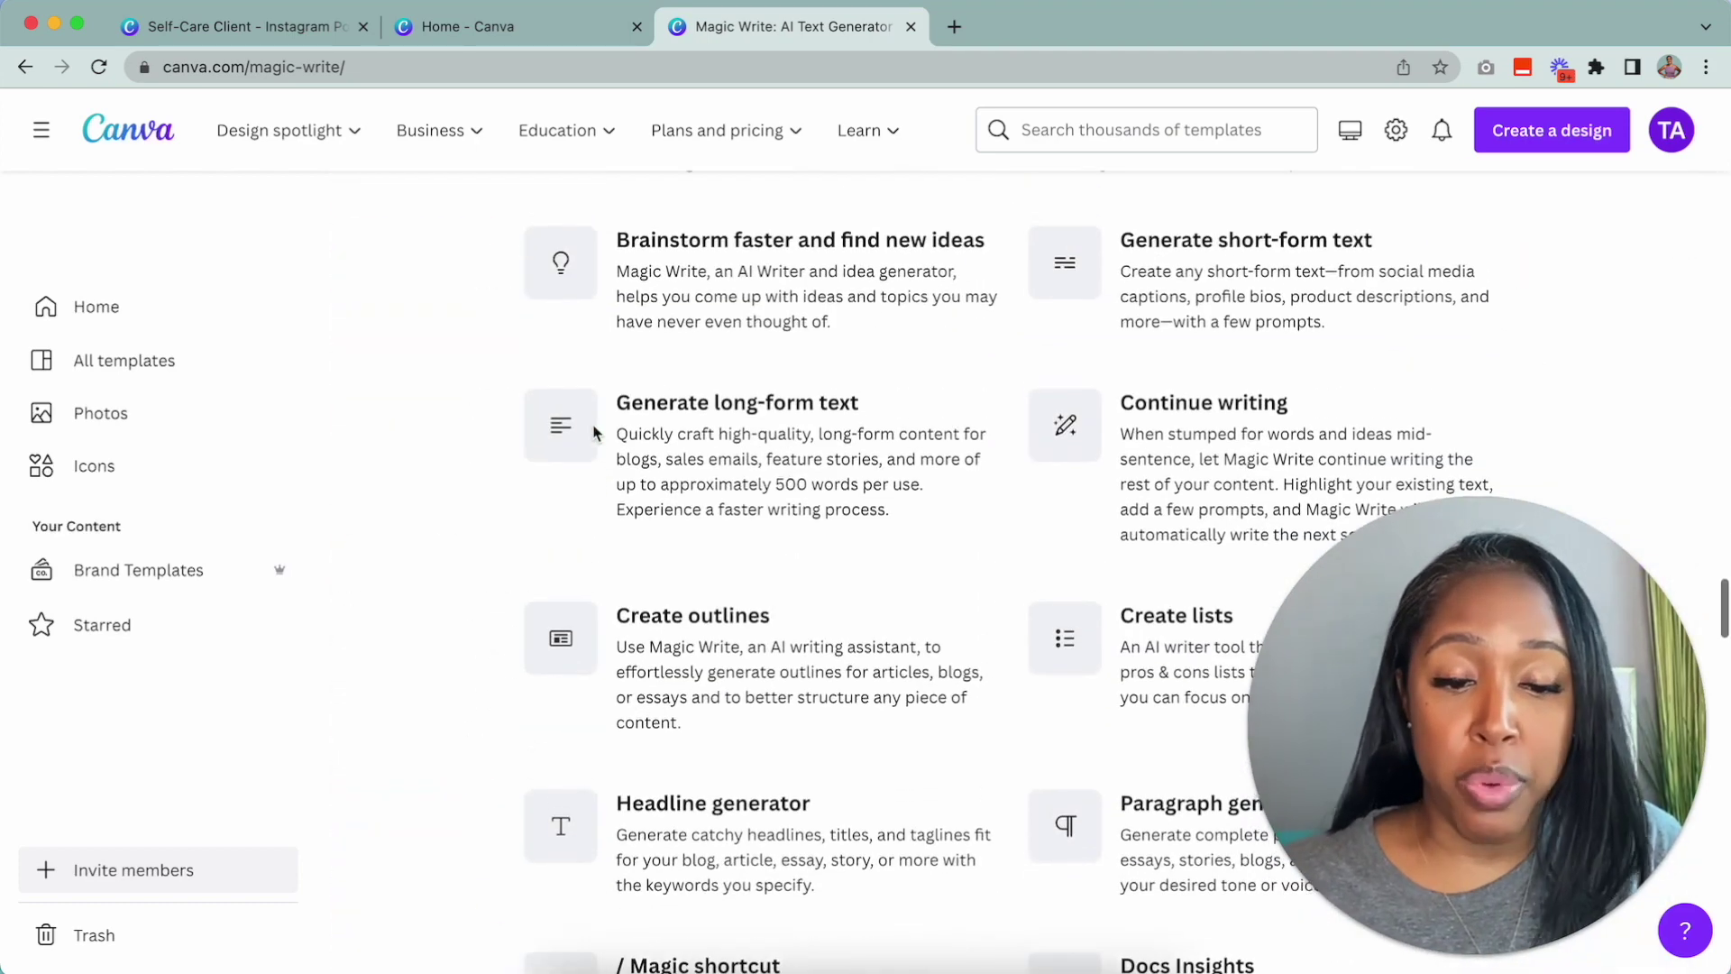
scroll(592, 433, "up", 1)
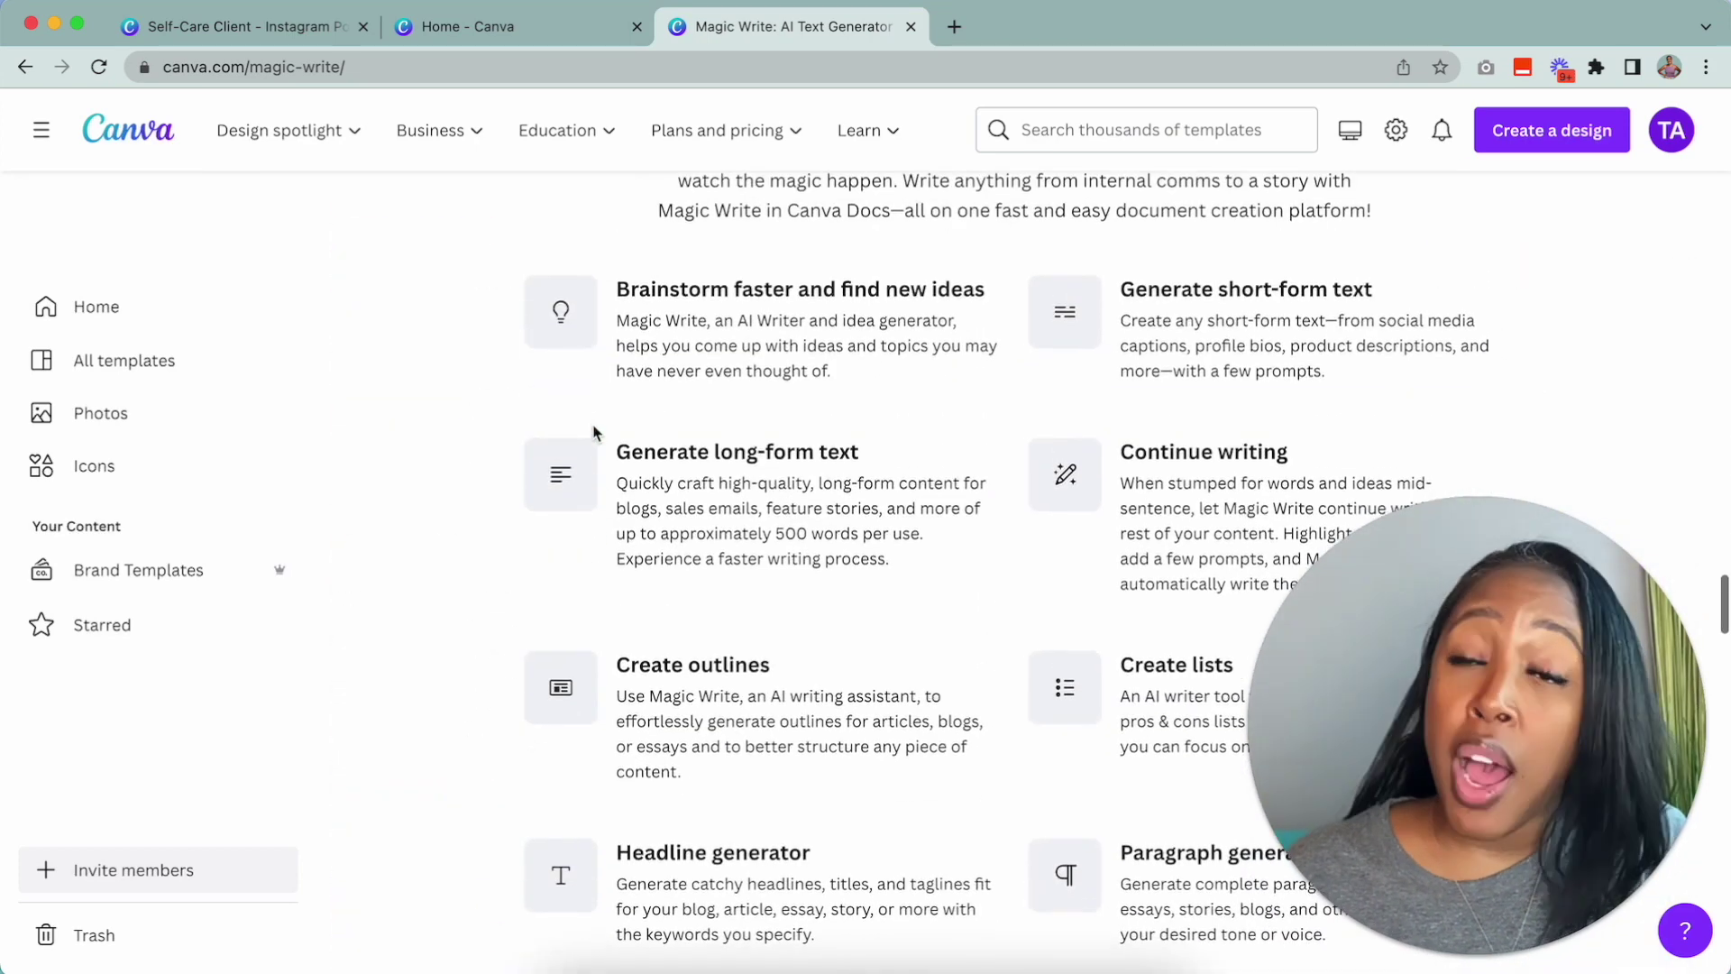
scroll(593, 433, "down", 1)
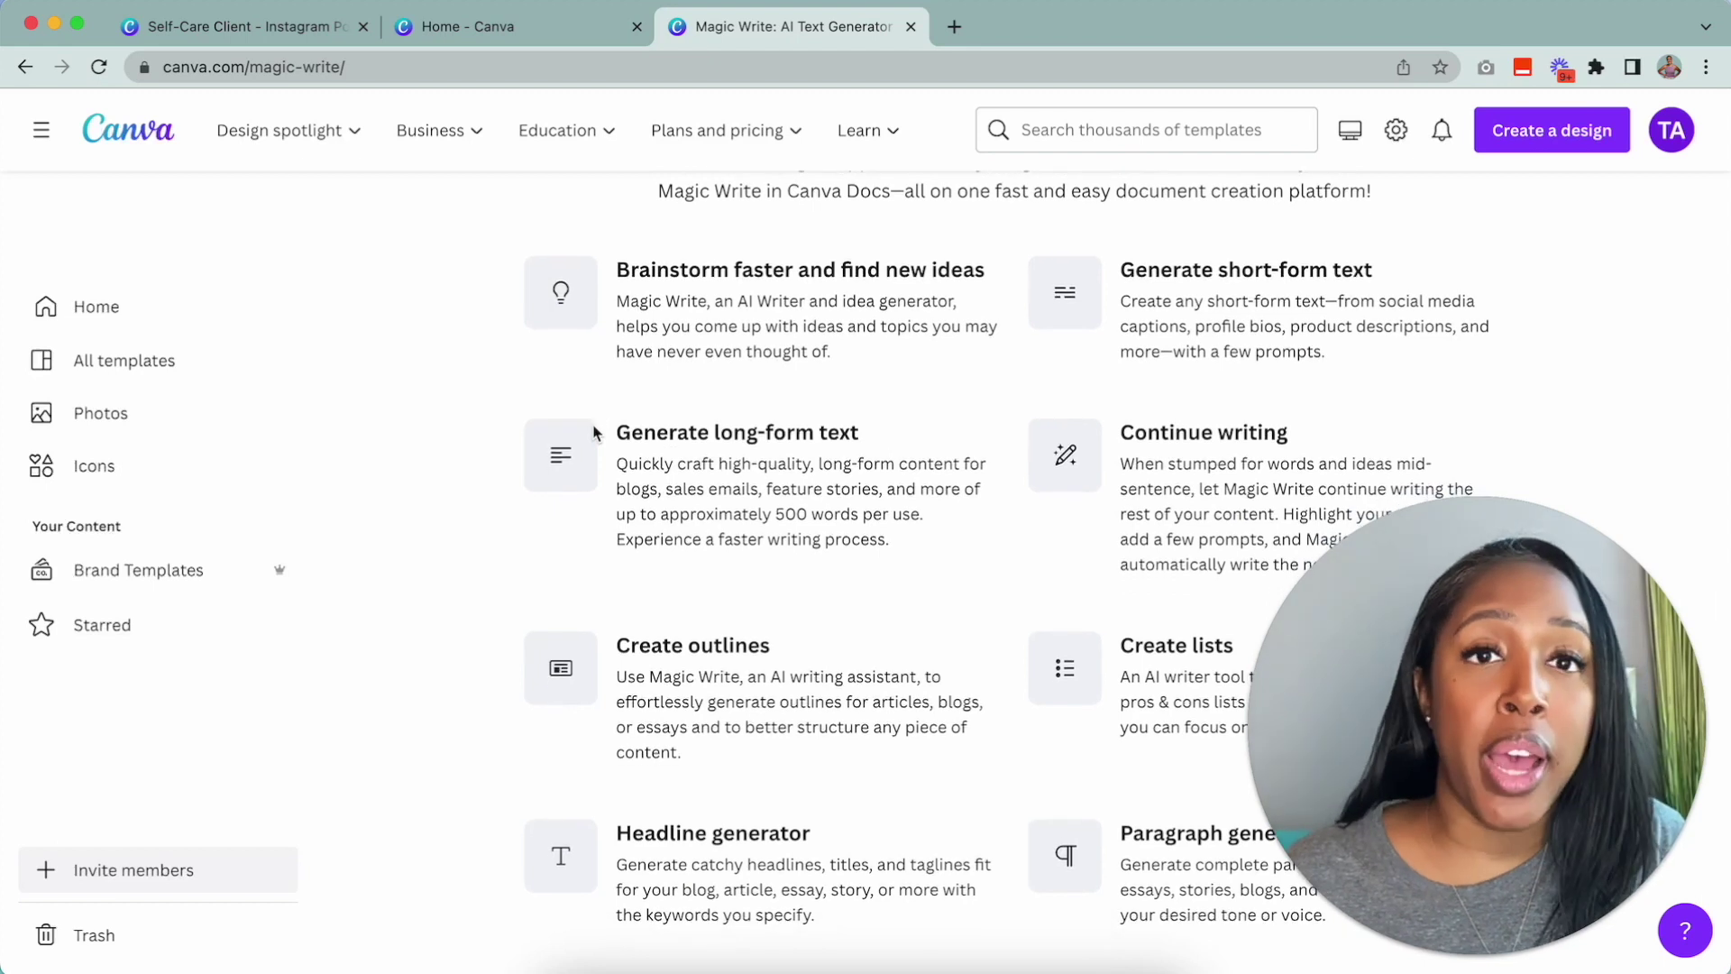
scroll(593, 432, "down", 1)
scroll(1089, 518, "down", 1)
scroll(1099, 526, "down", 1)
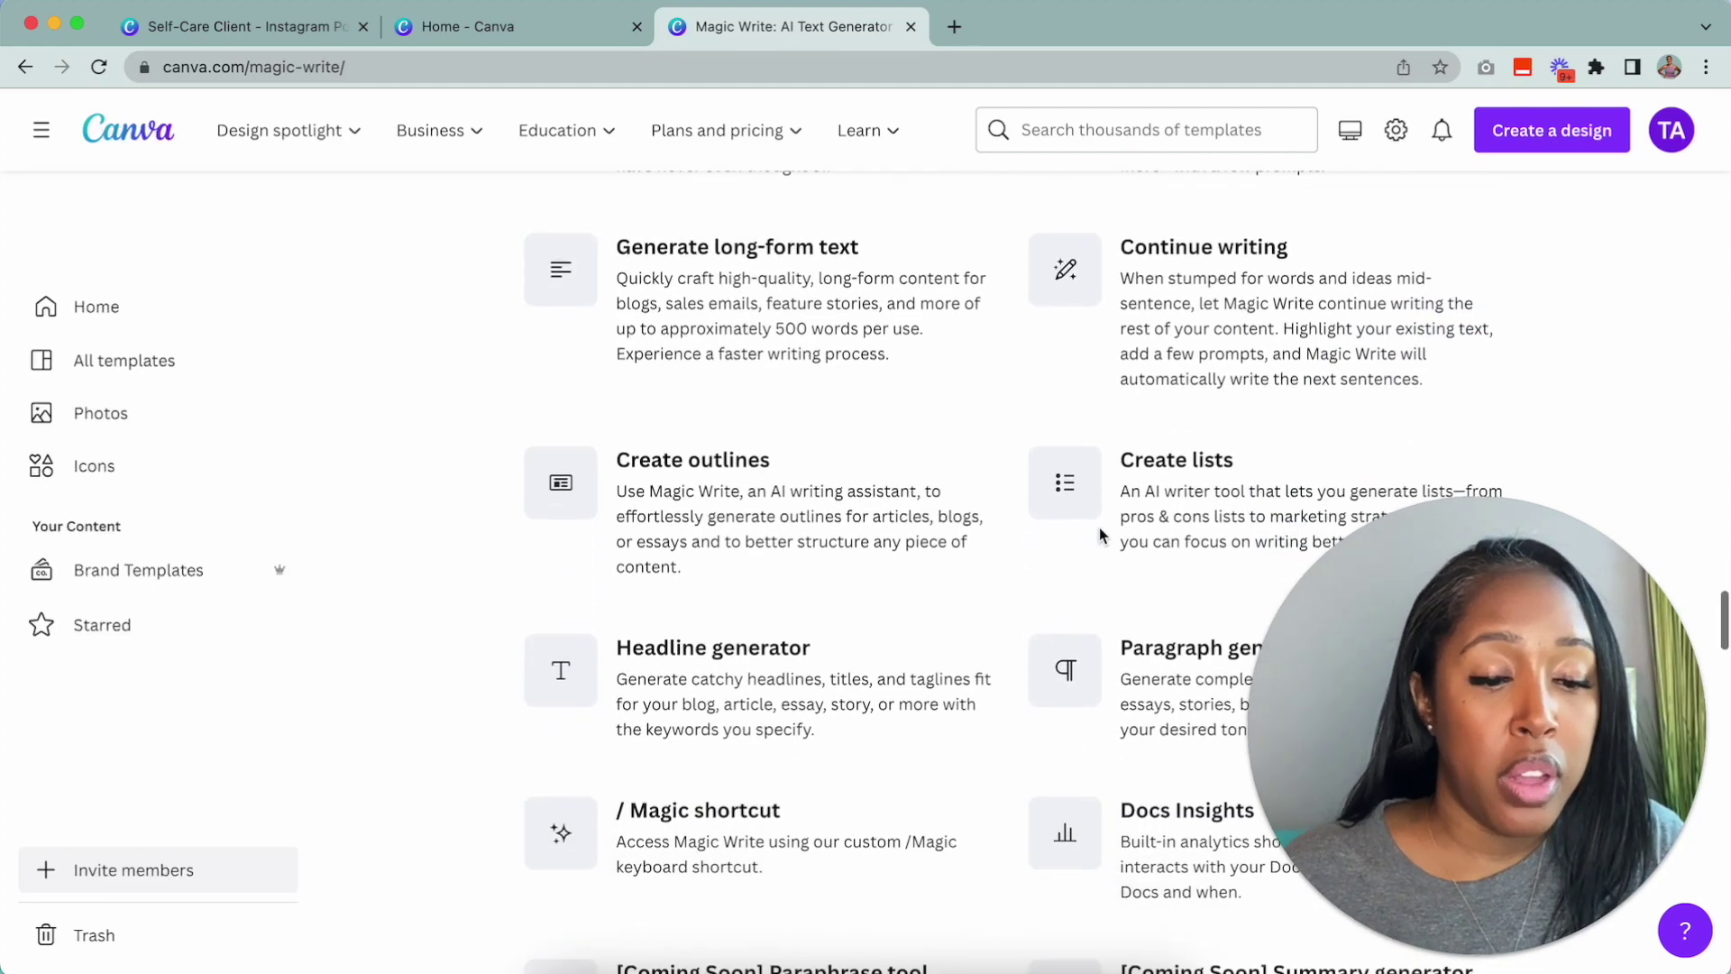
scroll(1100, 525, "down", 2)
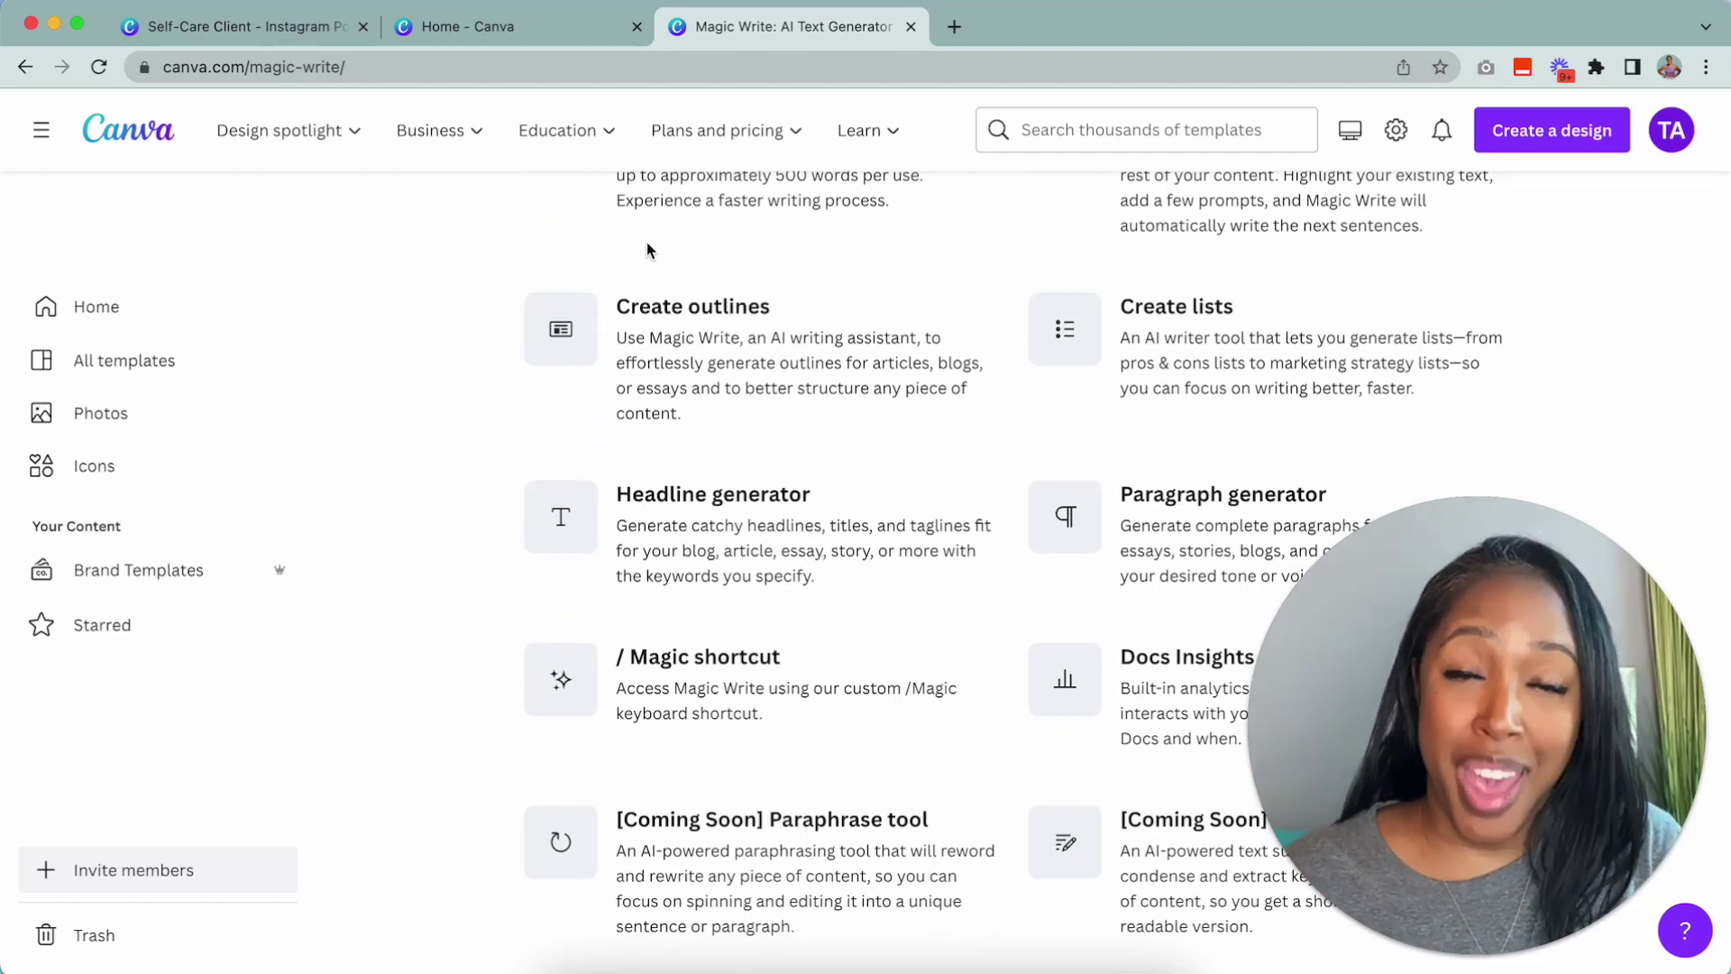
Switch back to the Self-Care Client design tab.
left_click(296, 26)
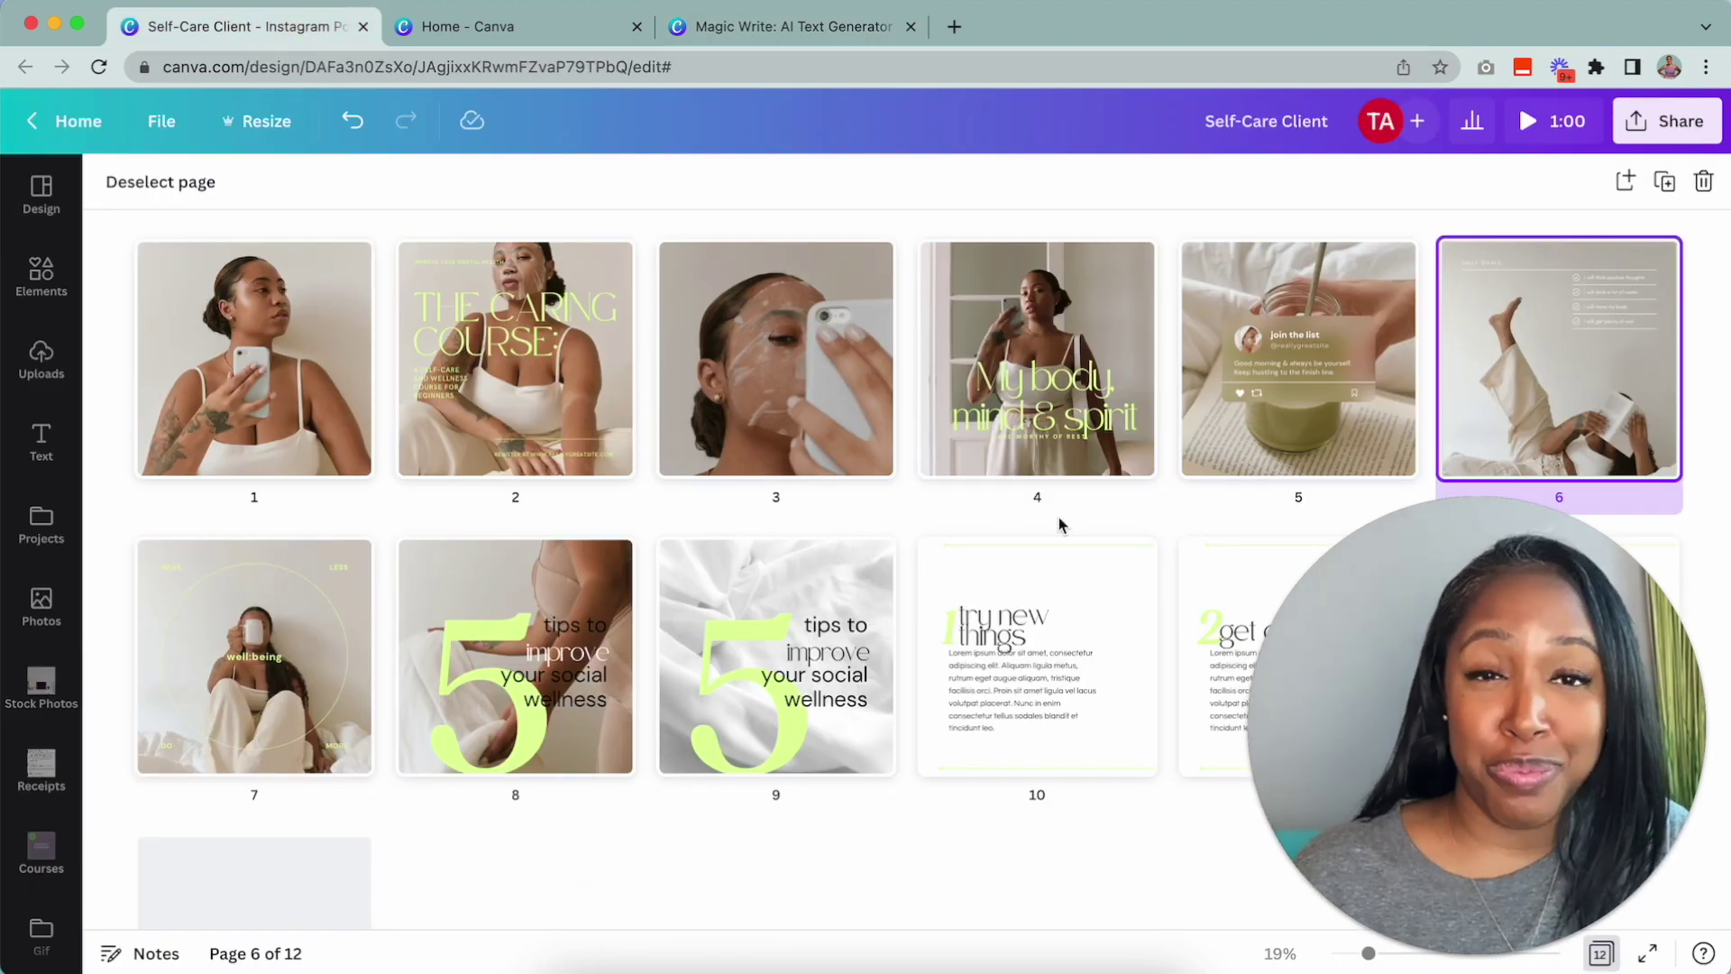
scroll(838, 363, "up", 10)
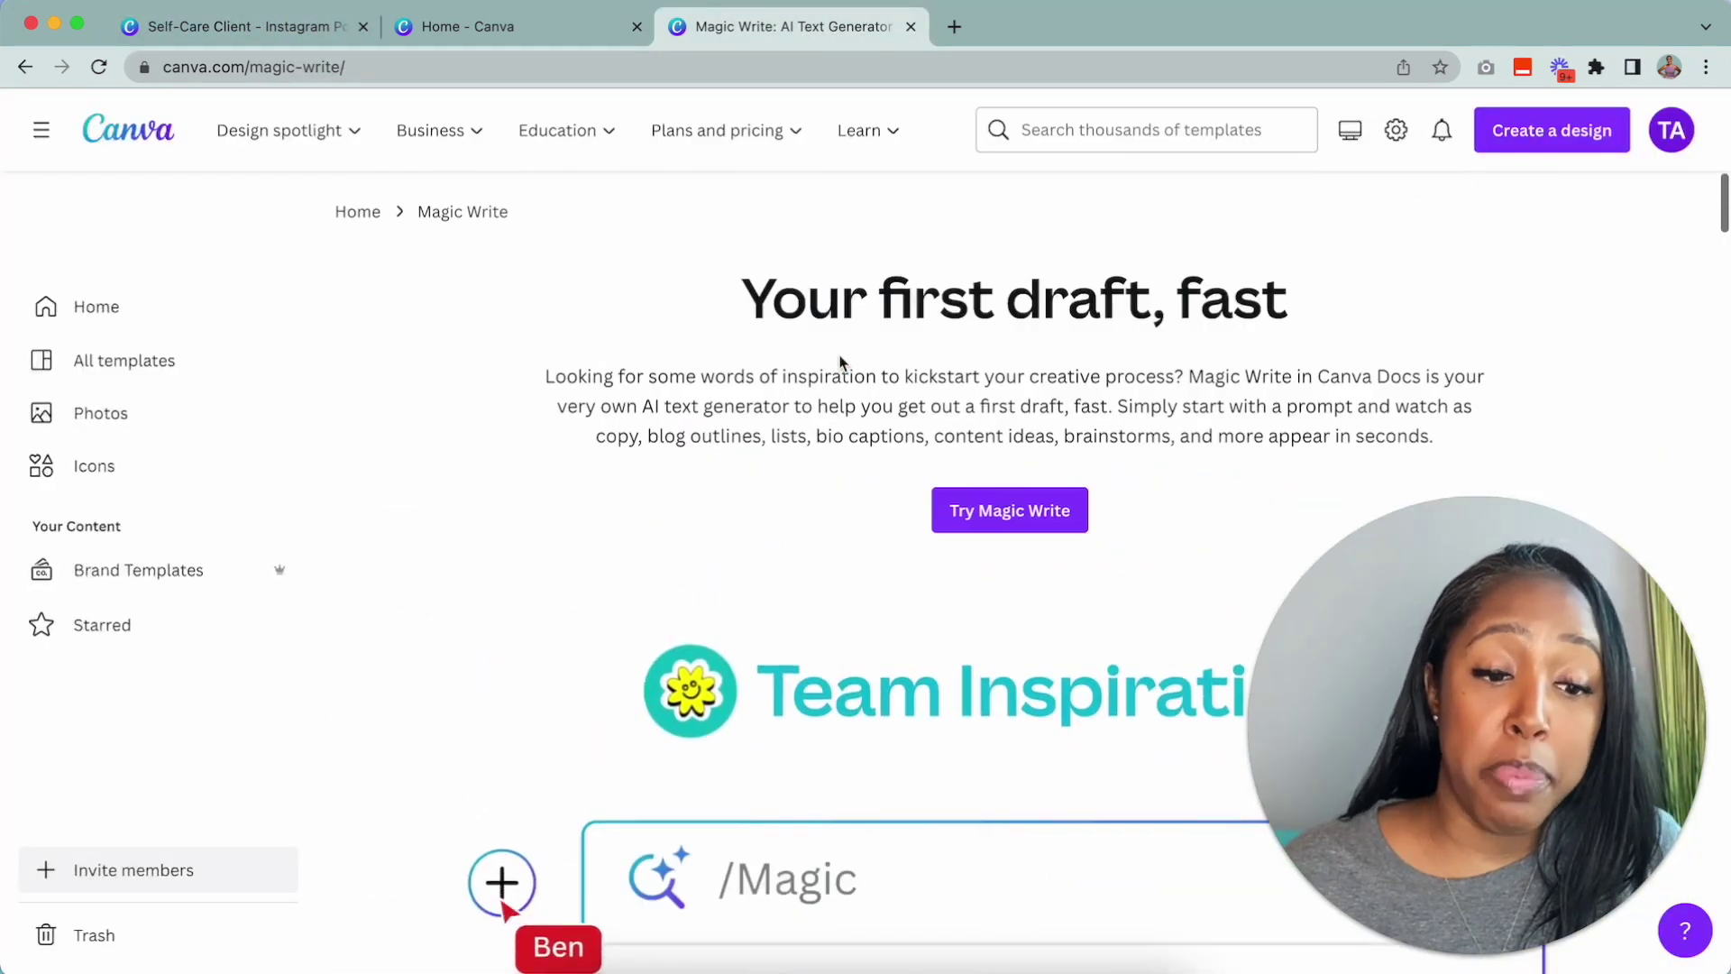
scroll(840, 363, "down", 3)
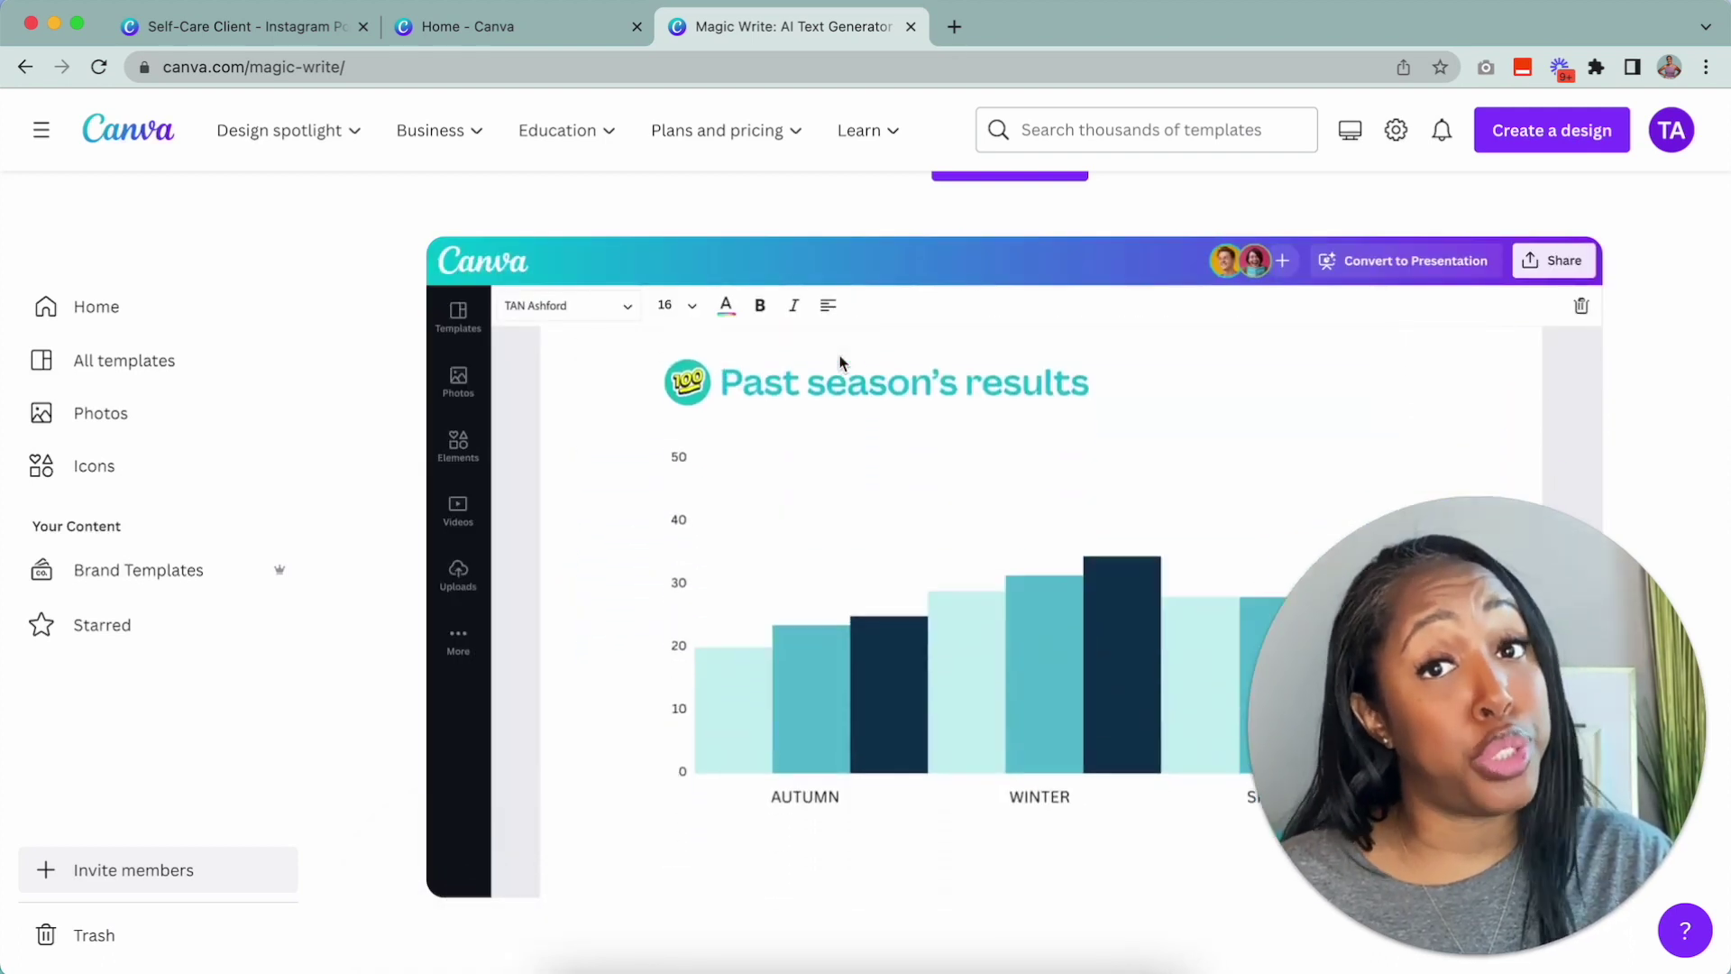
Close the Magic Write page, start a new blank Doc, and close the Canva home tab.
key("ctrl+w")
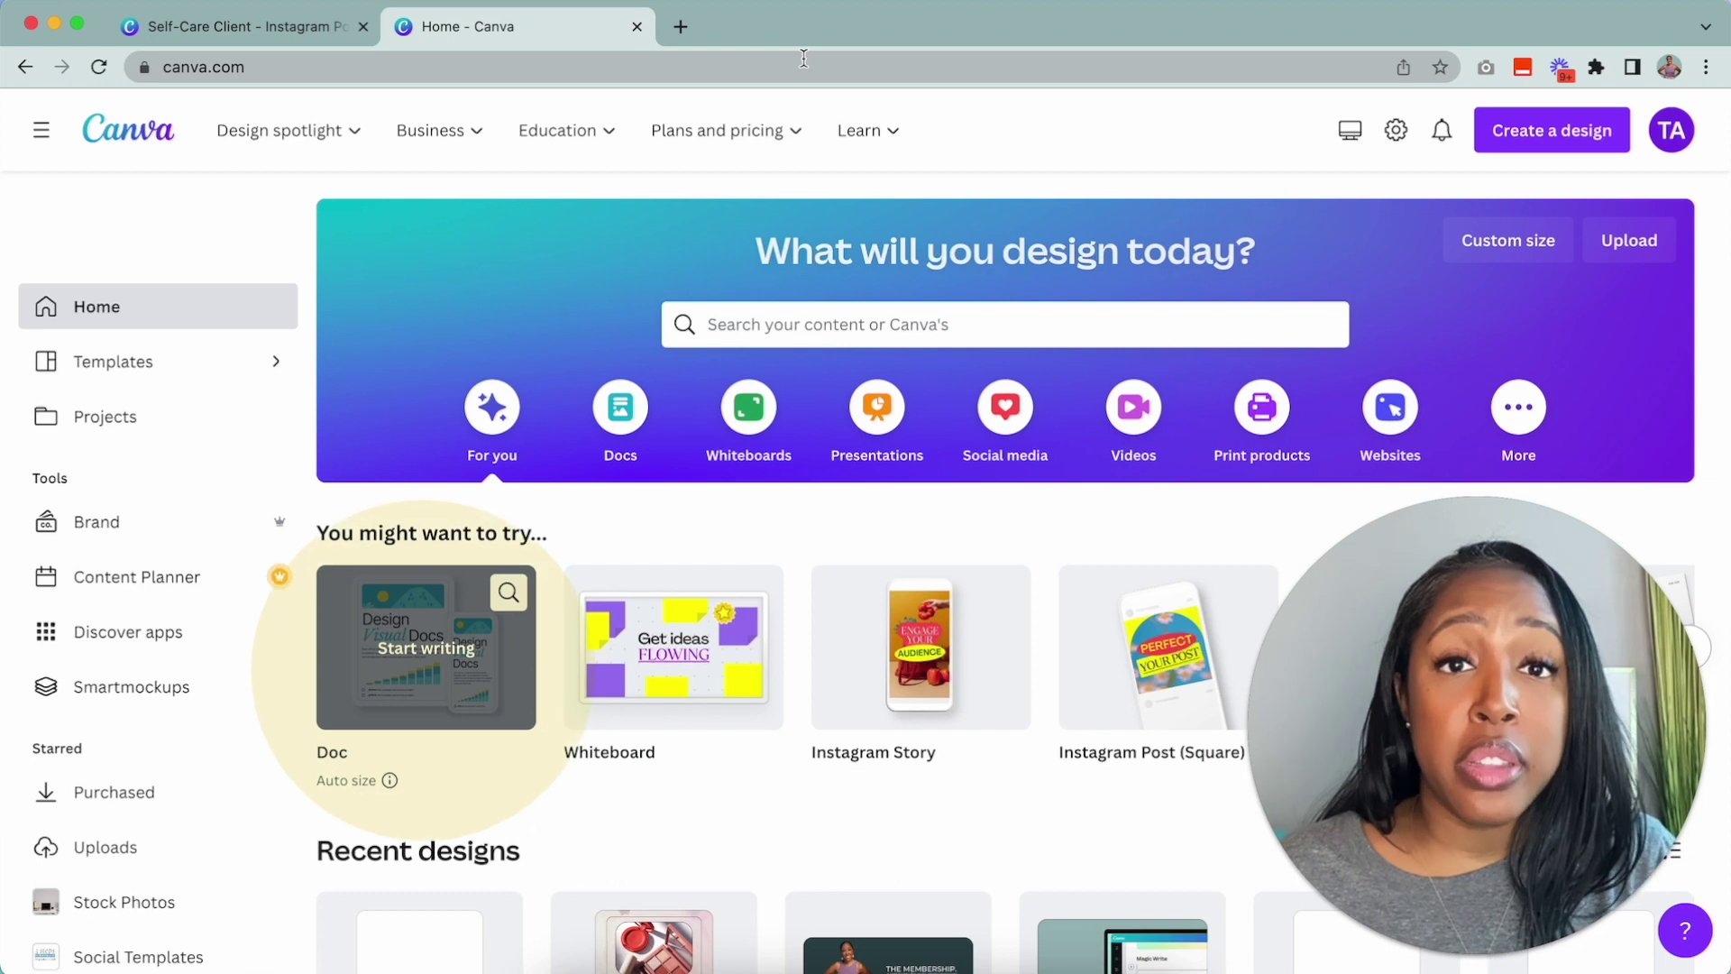
left_click(401, 658)
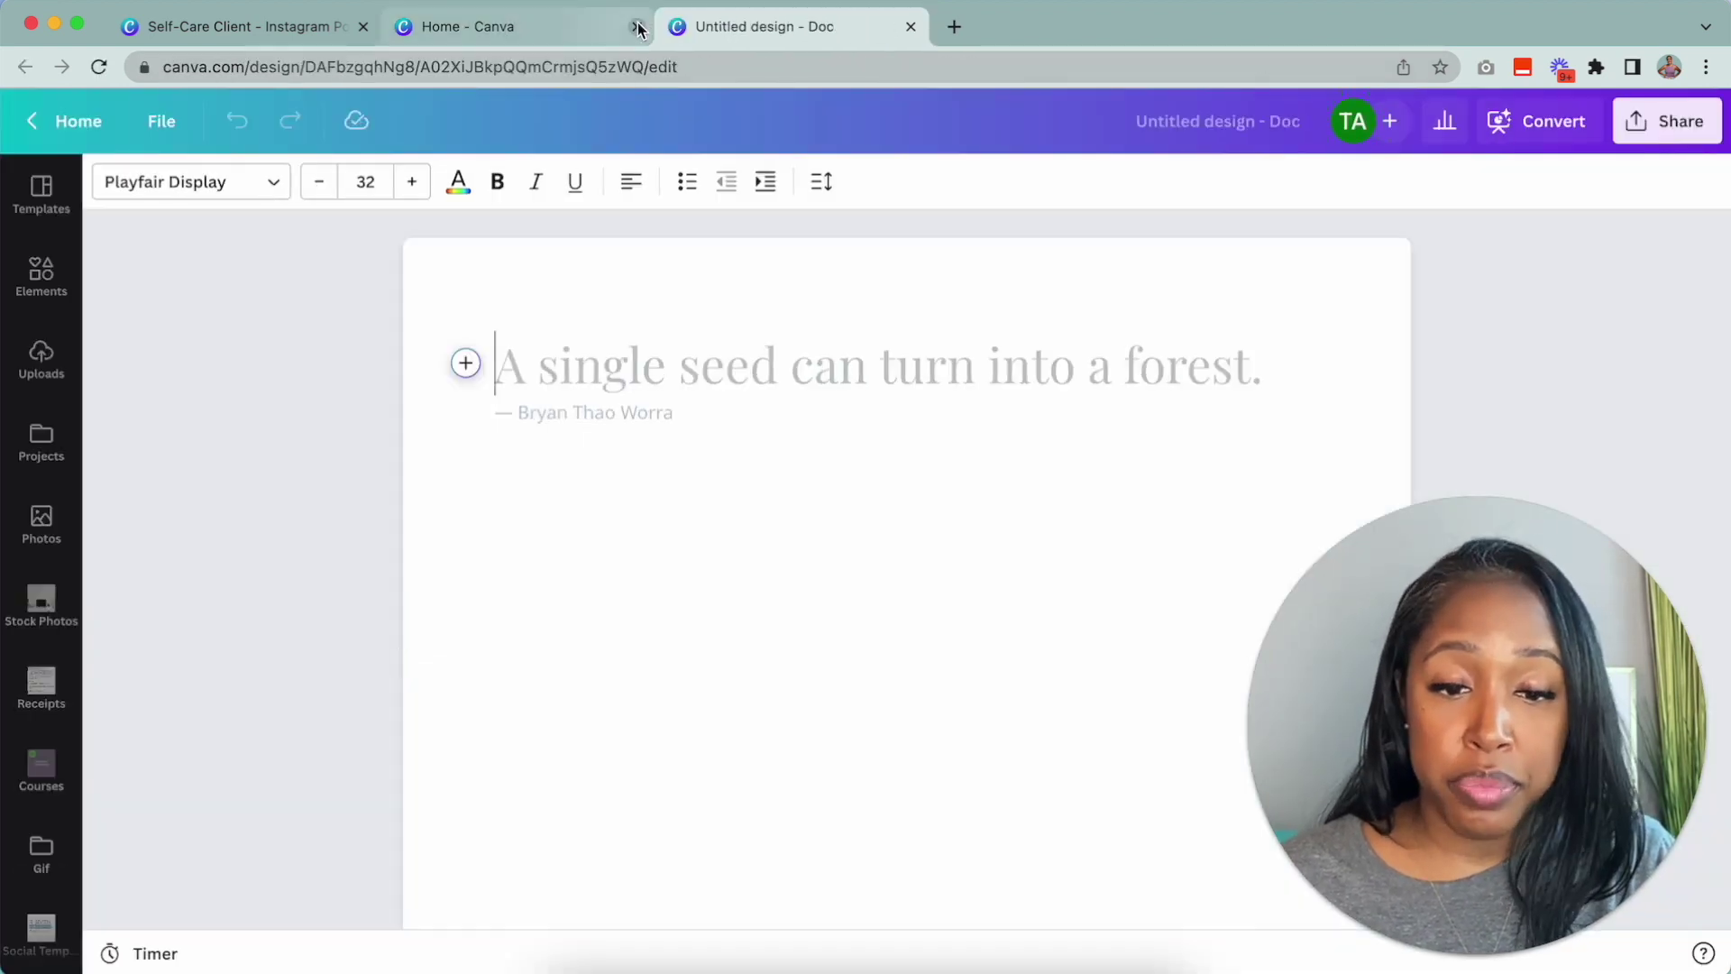
left_click(637, 25)
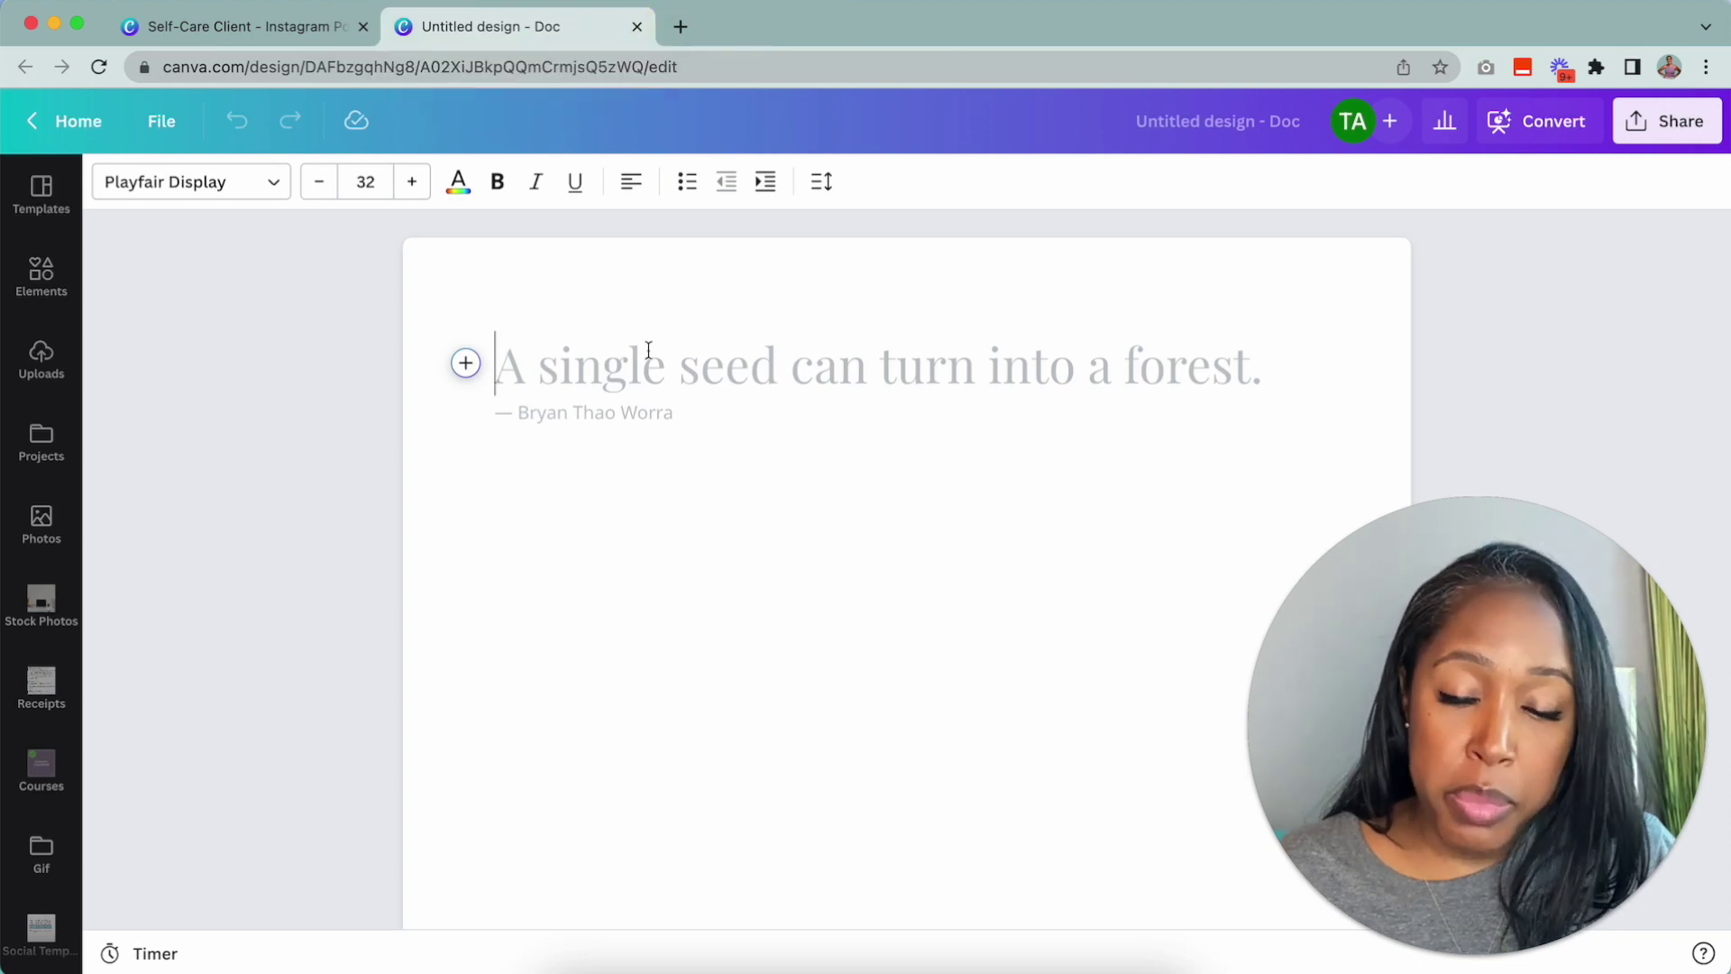
Insert a Magic Write prompt block in the Doc and return to the Self-Care Client design.
left_click(466, 367)
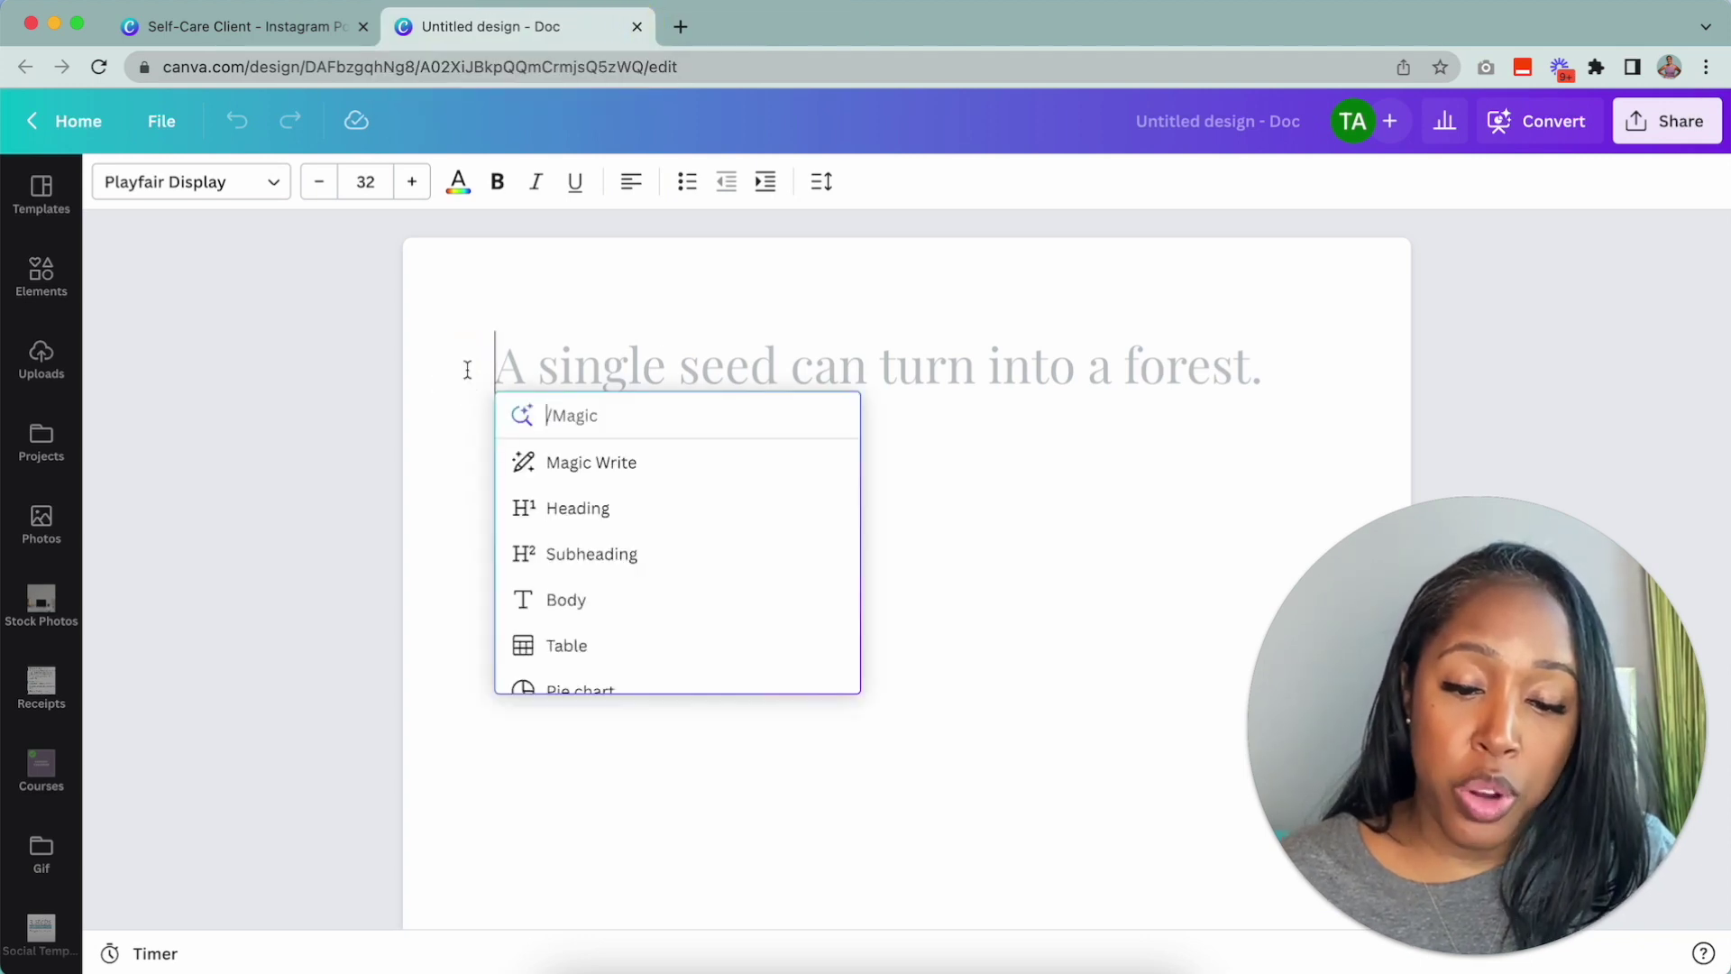
left_click(578, 465)
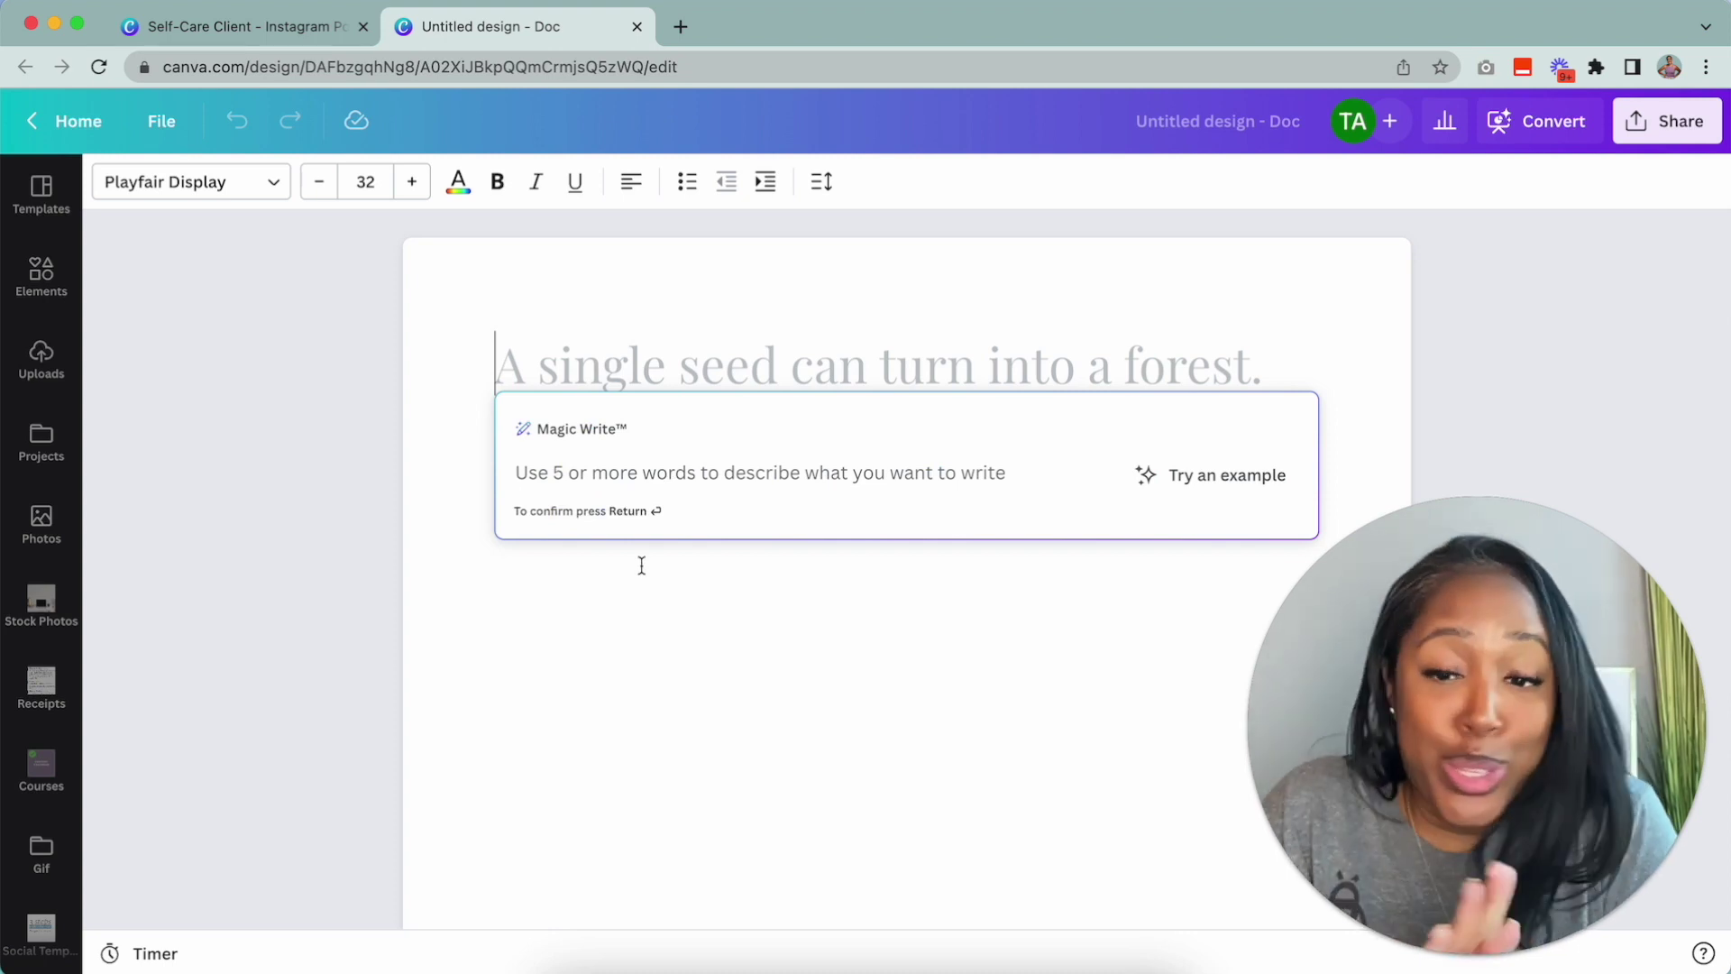
left_click(200, 28)
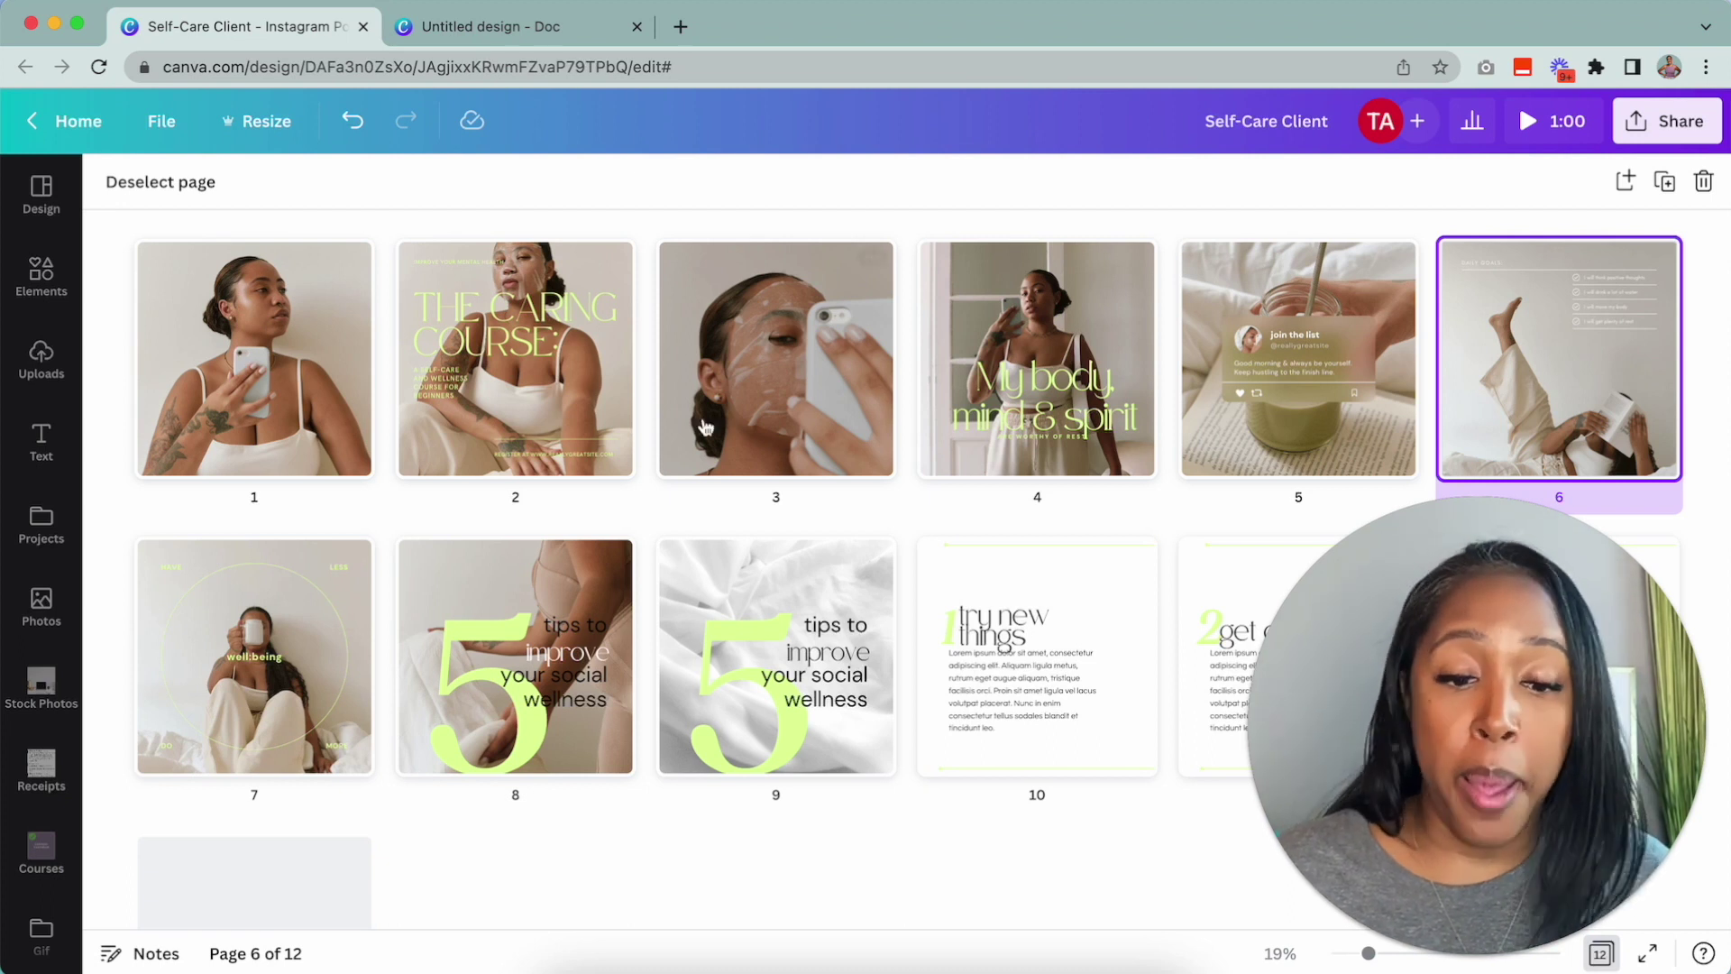
Open carousel page 3's face-mask photo, then go back to the untitled Doc.
double_click(734, 403)
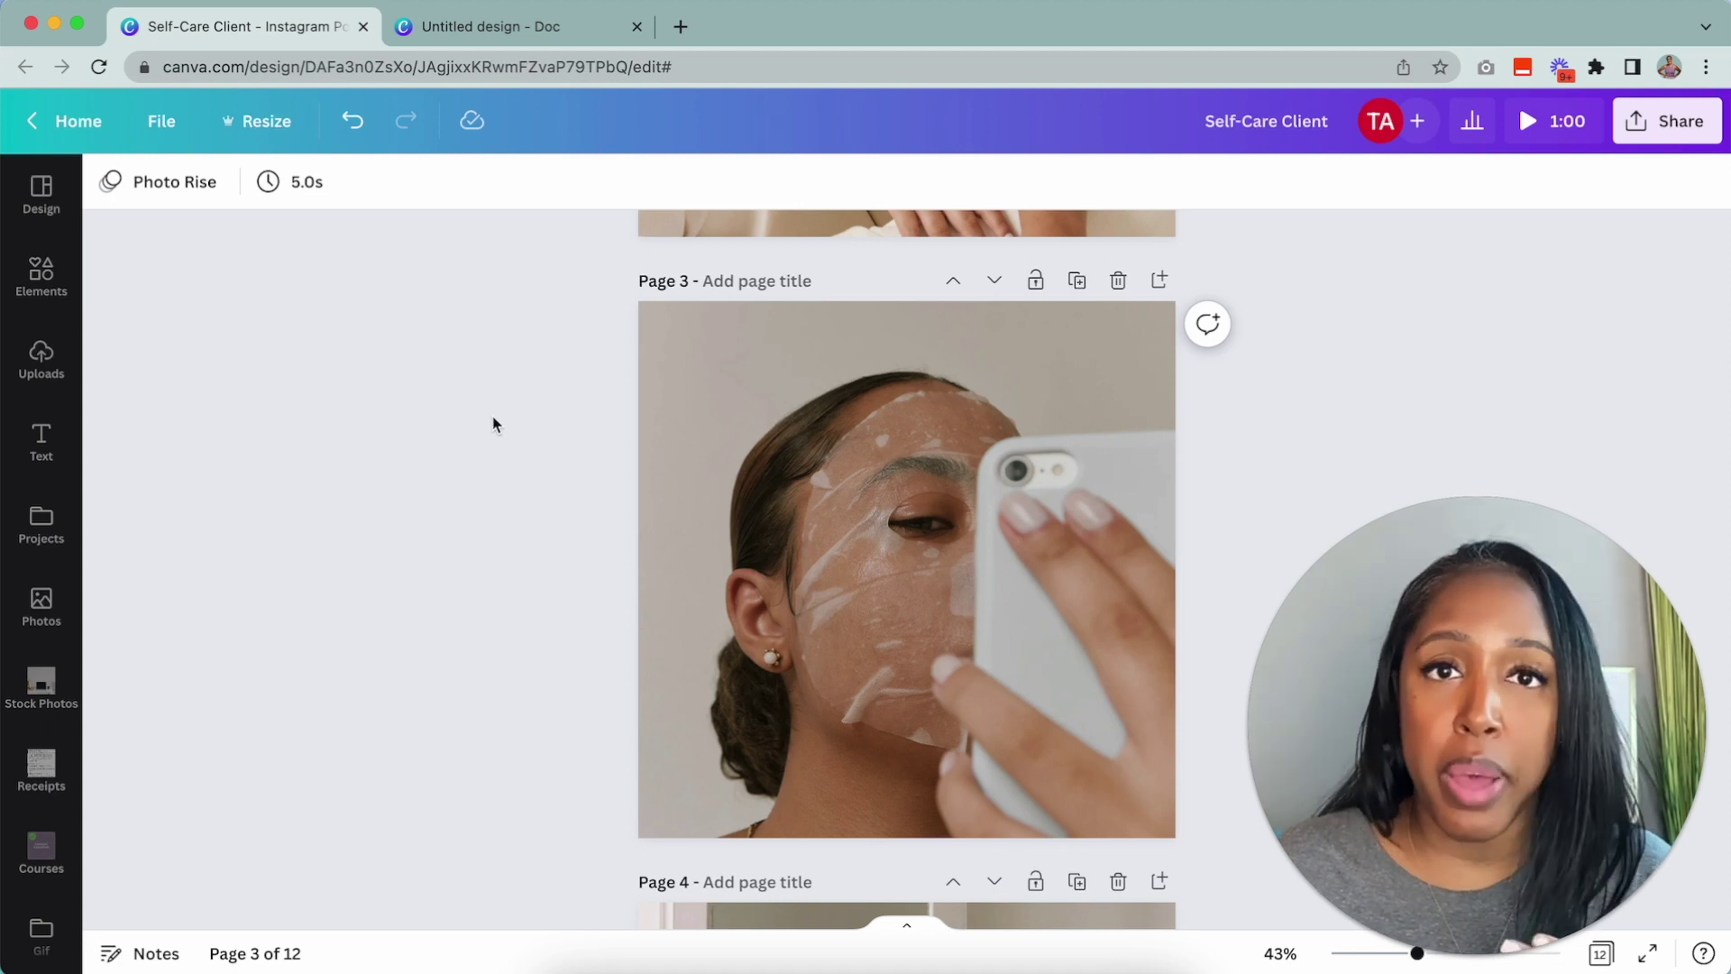
left_click(441, 30)
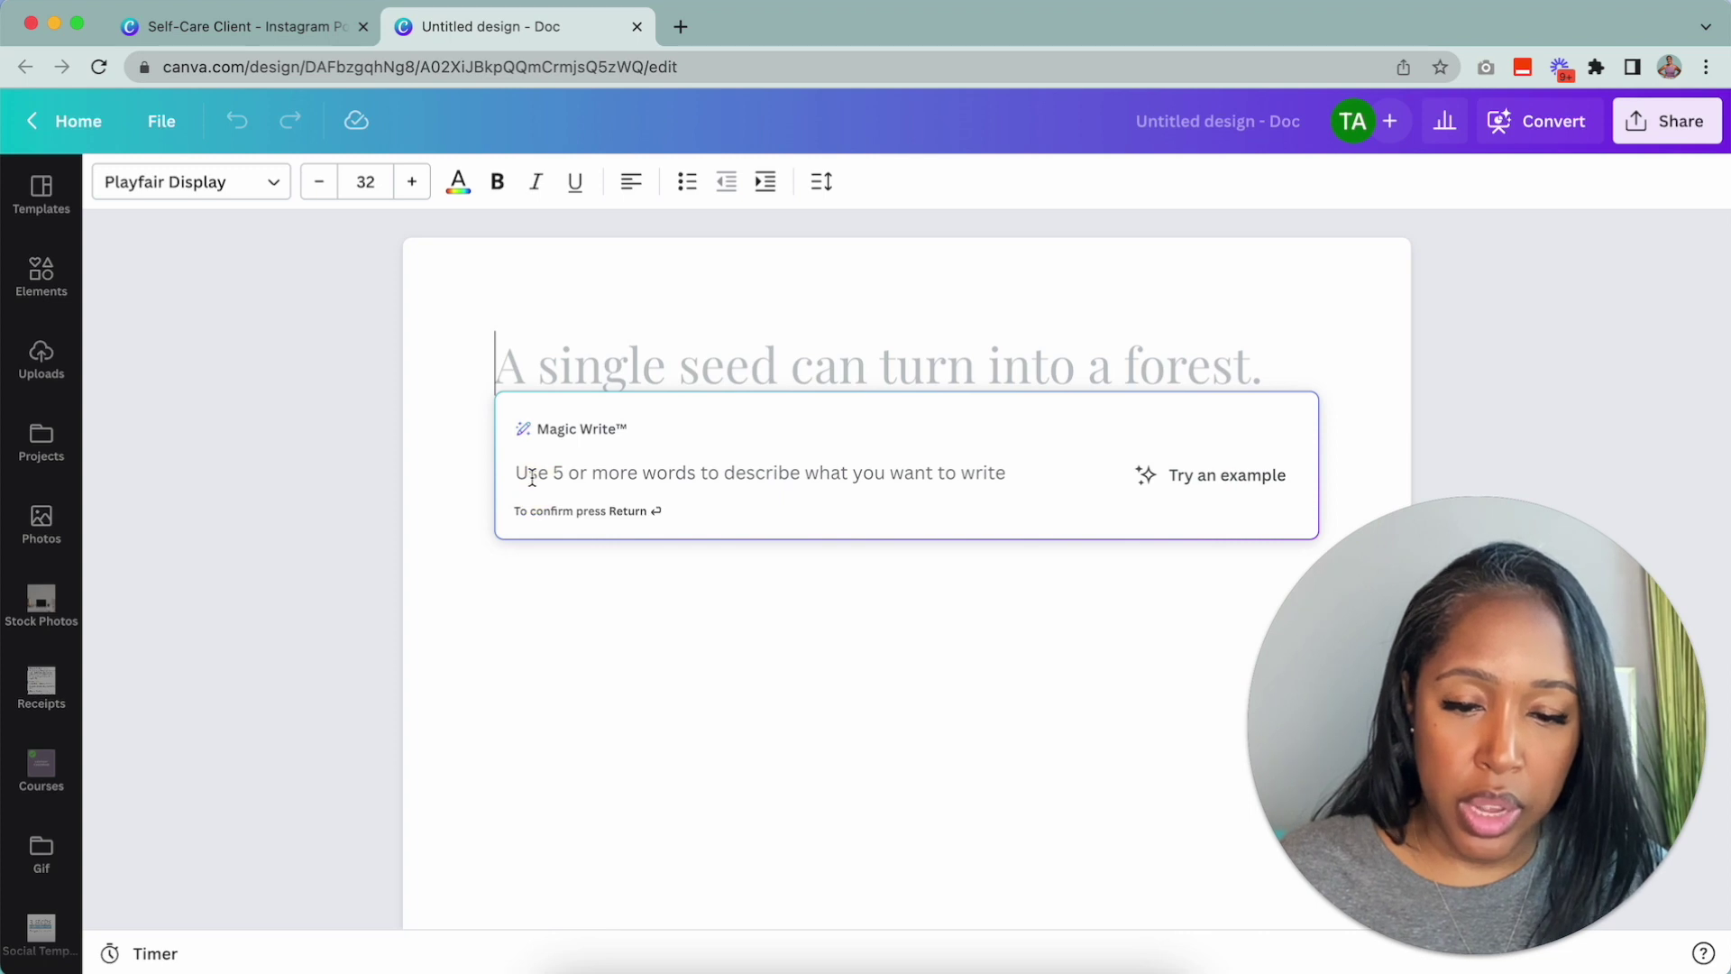
type("Witty caption about doing a face mask plus 3 benefits")
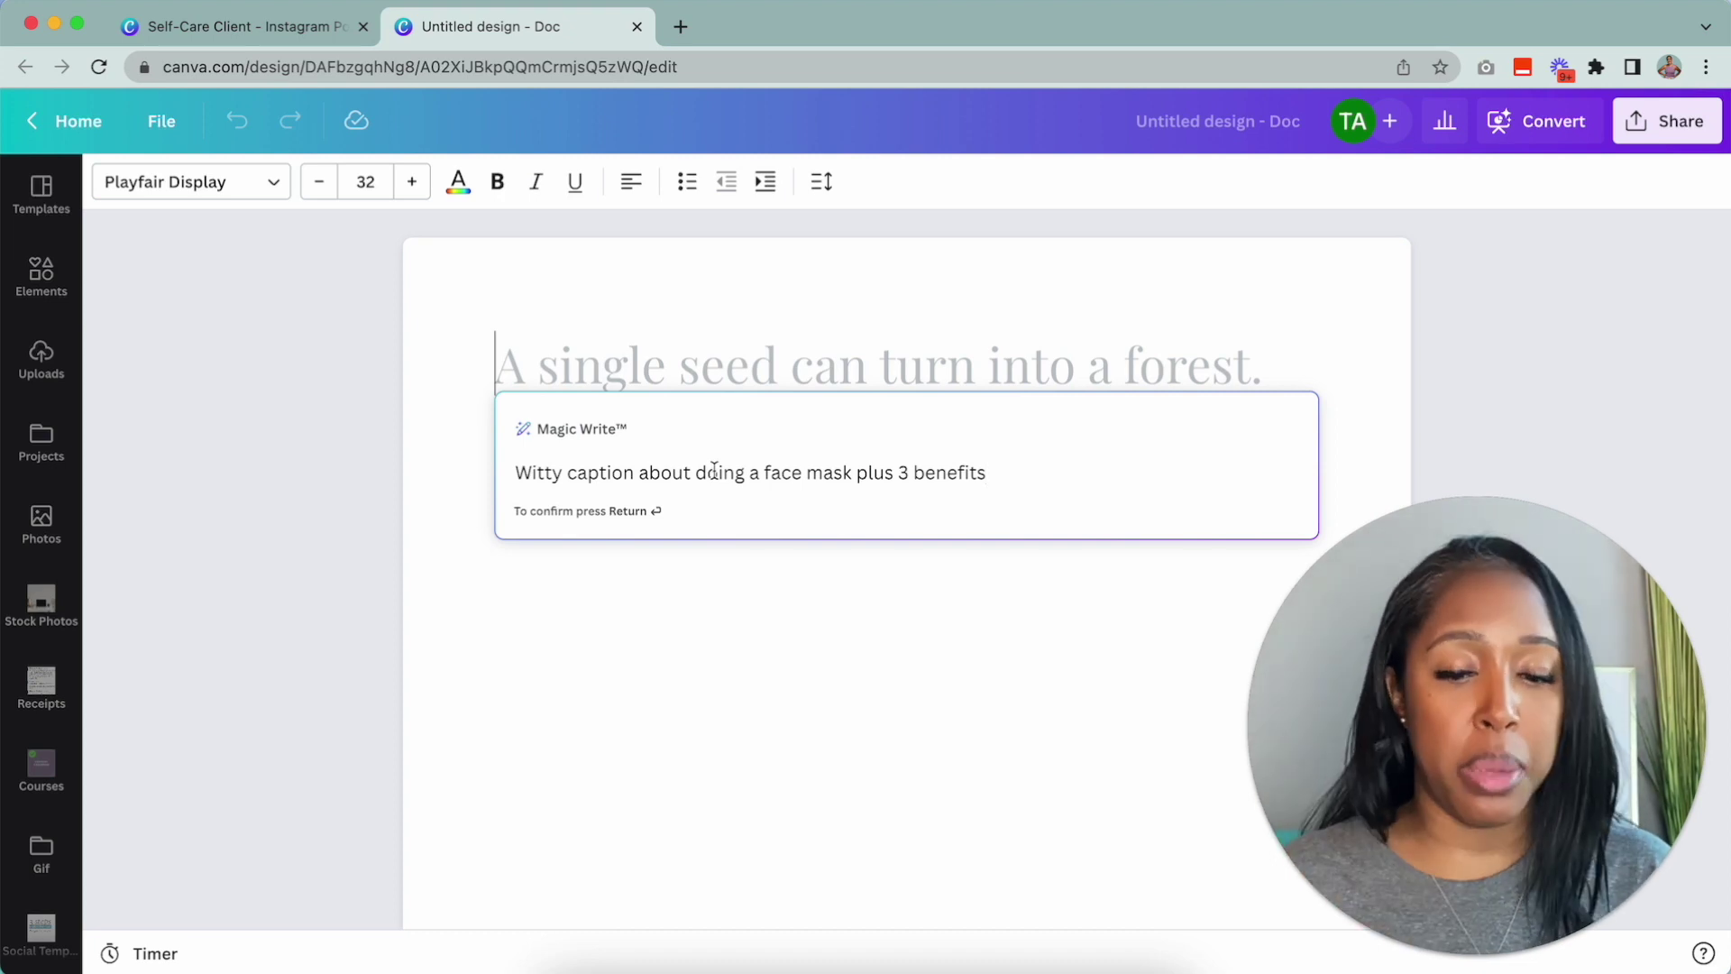
Submit the witty face-mask caption prompt to Magic Write.
key("Return")
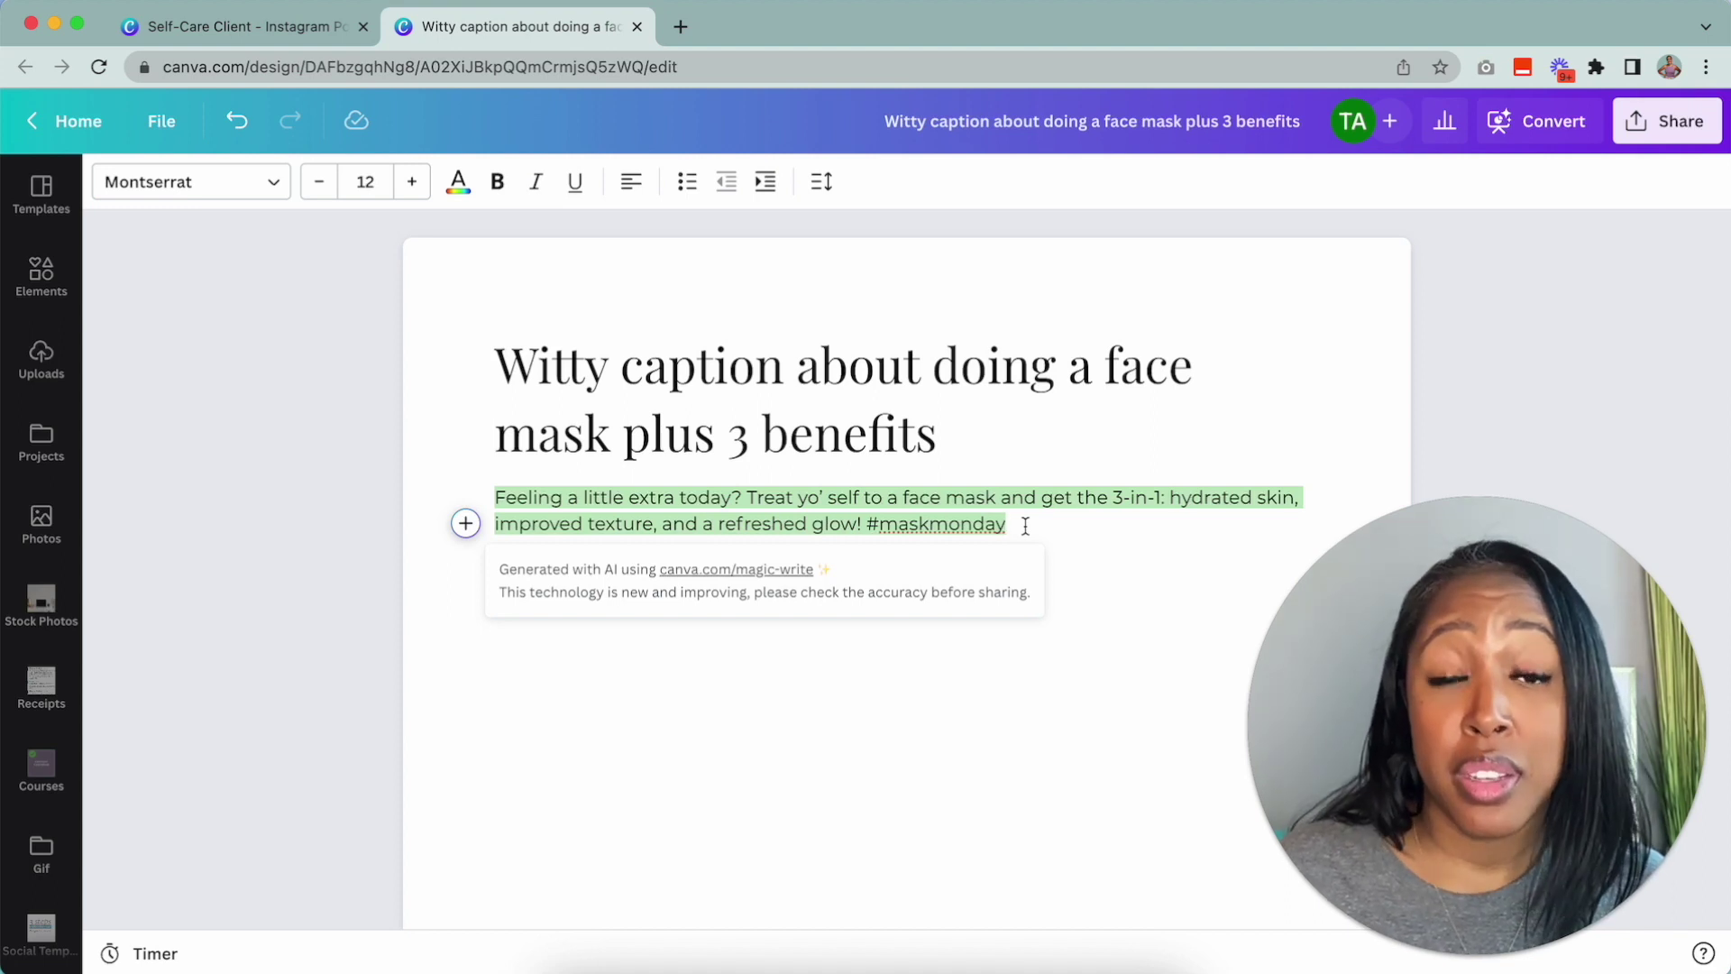
Accept the caption and submit a corrected face-mask benefits prompt in a new Magic Write block.
key("Return")
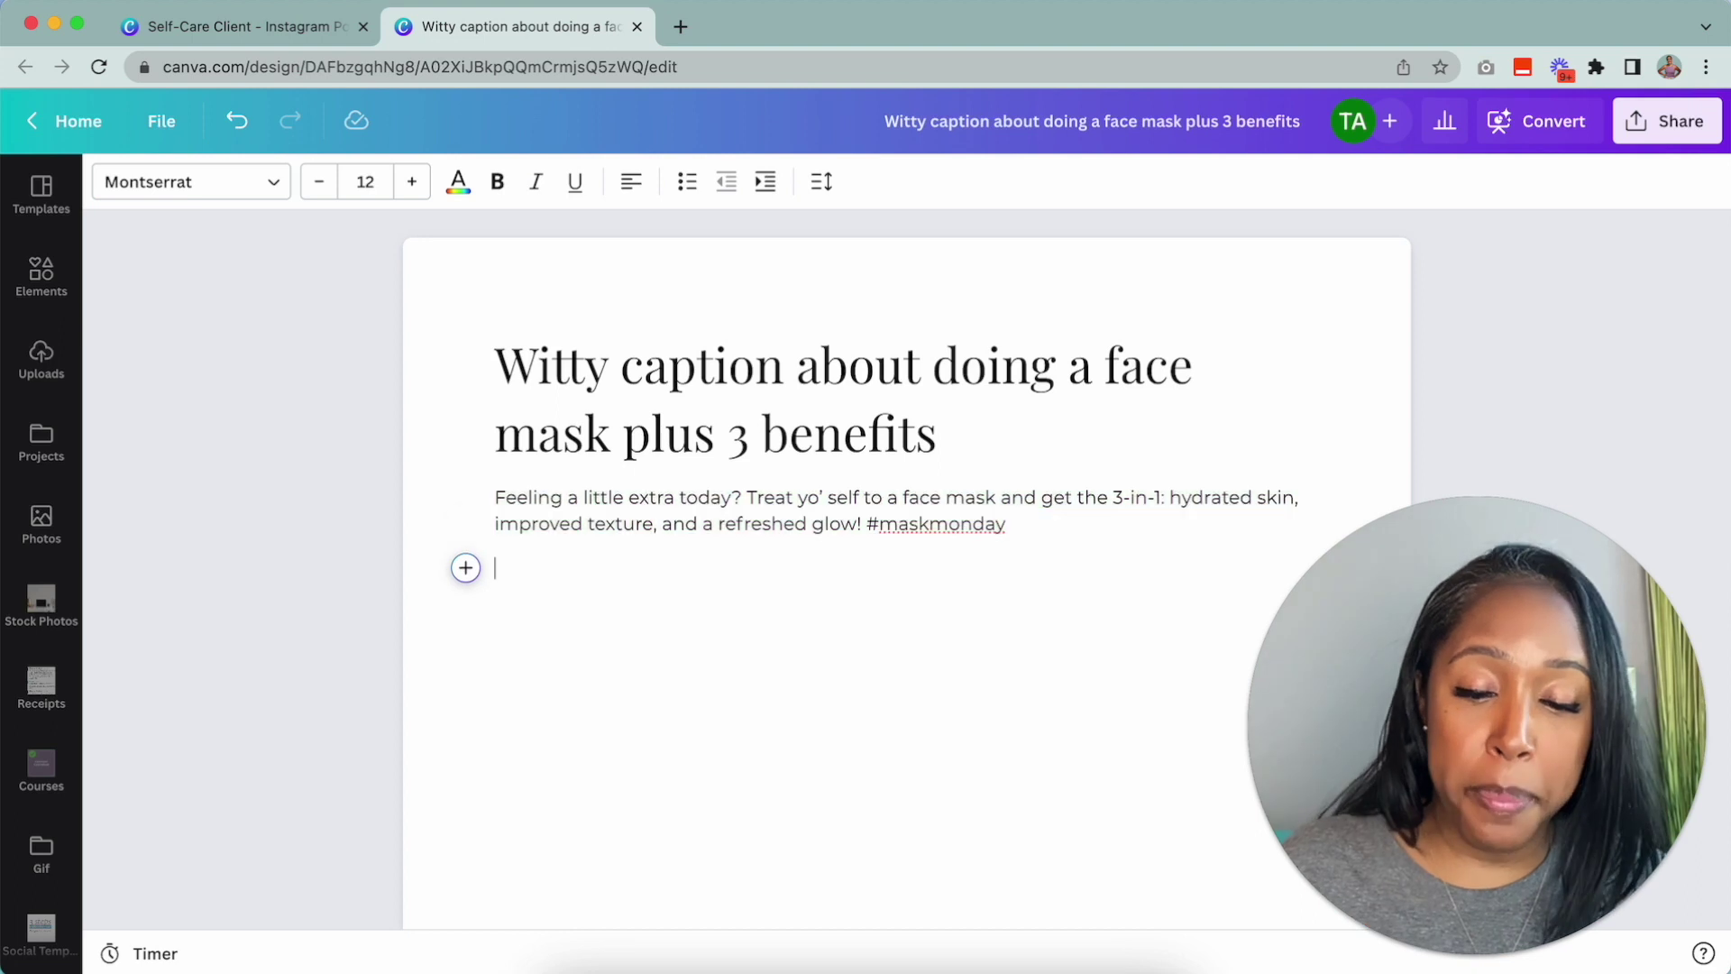
left_click(465, 567)
left_click(560, 650)
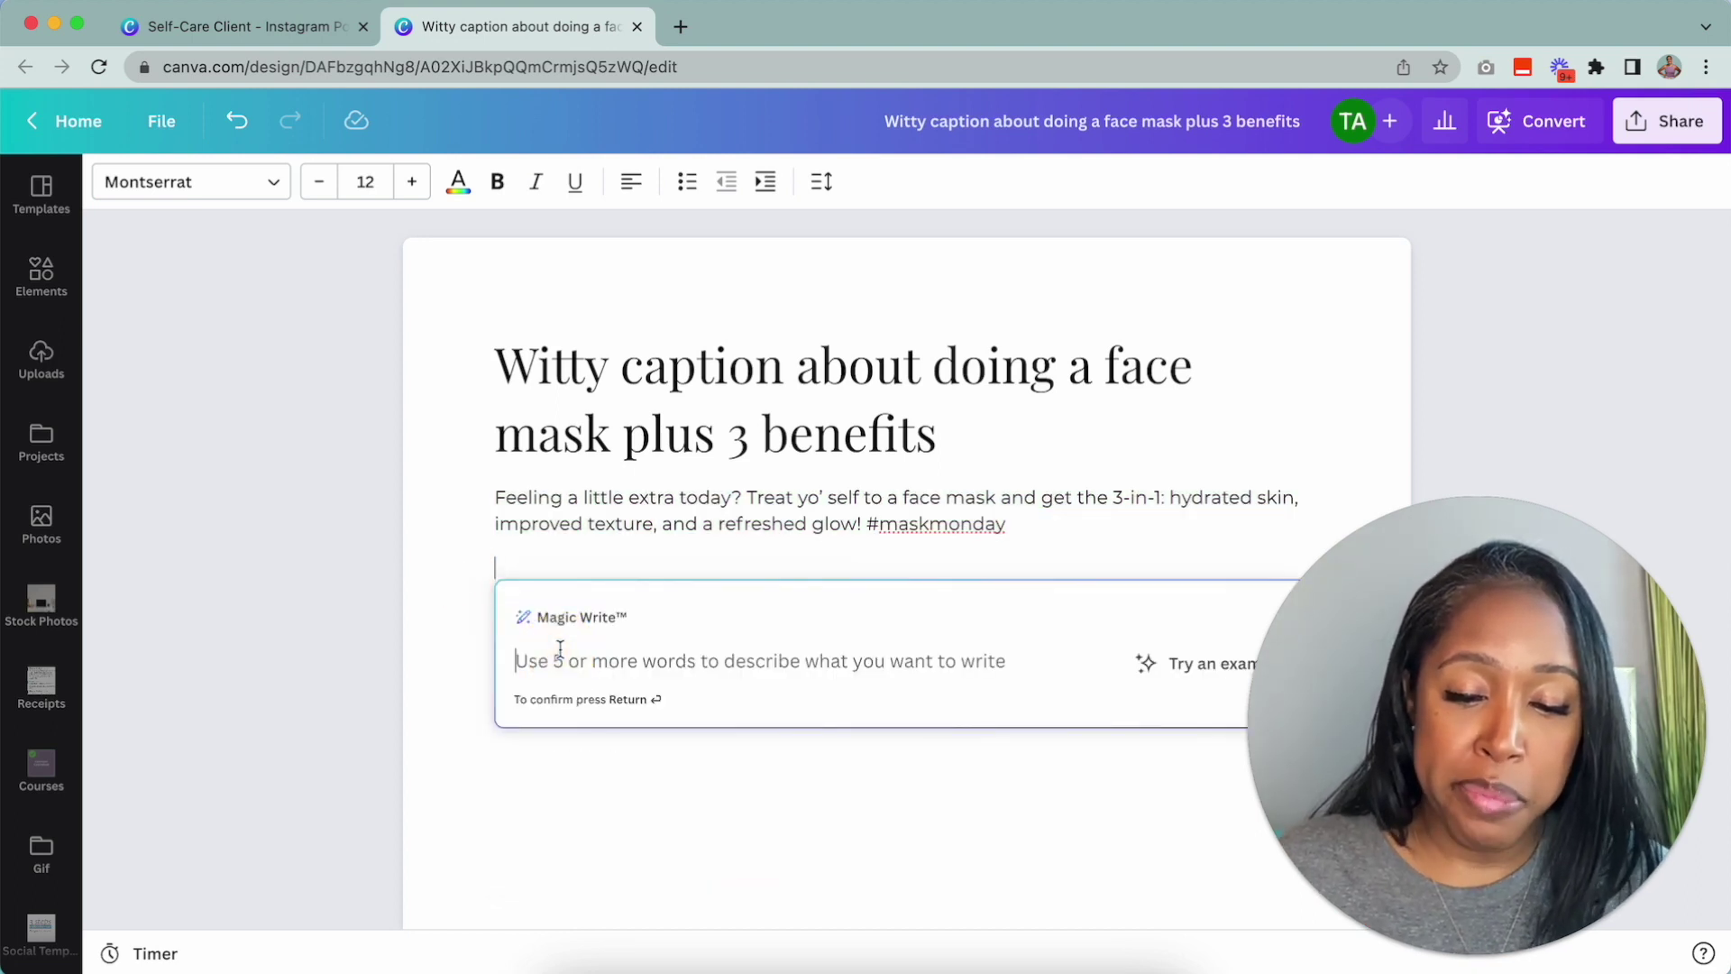
type("B")
key("BackSpace")
key("BackSpace")
type("3 benefits of using a face mask")
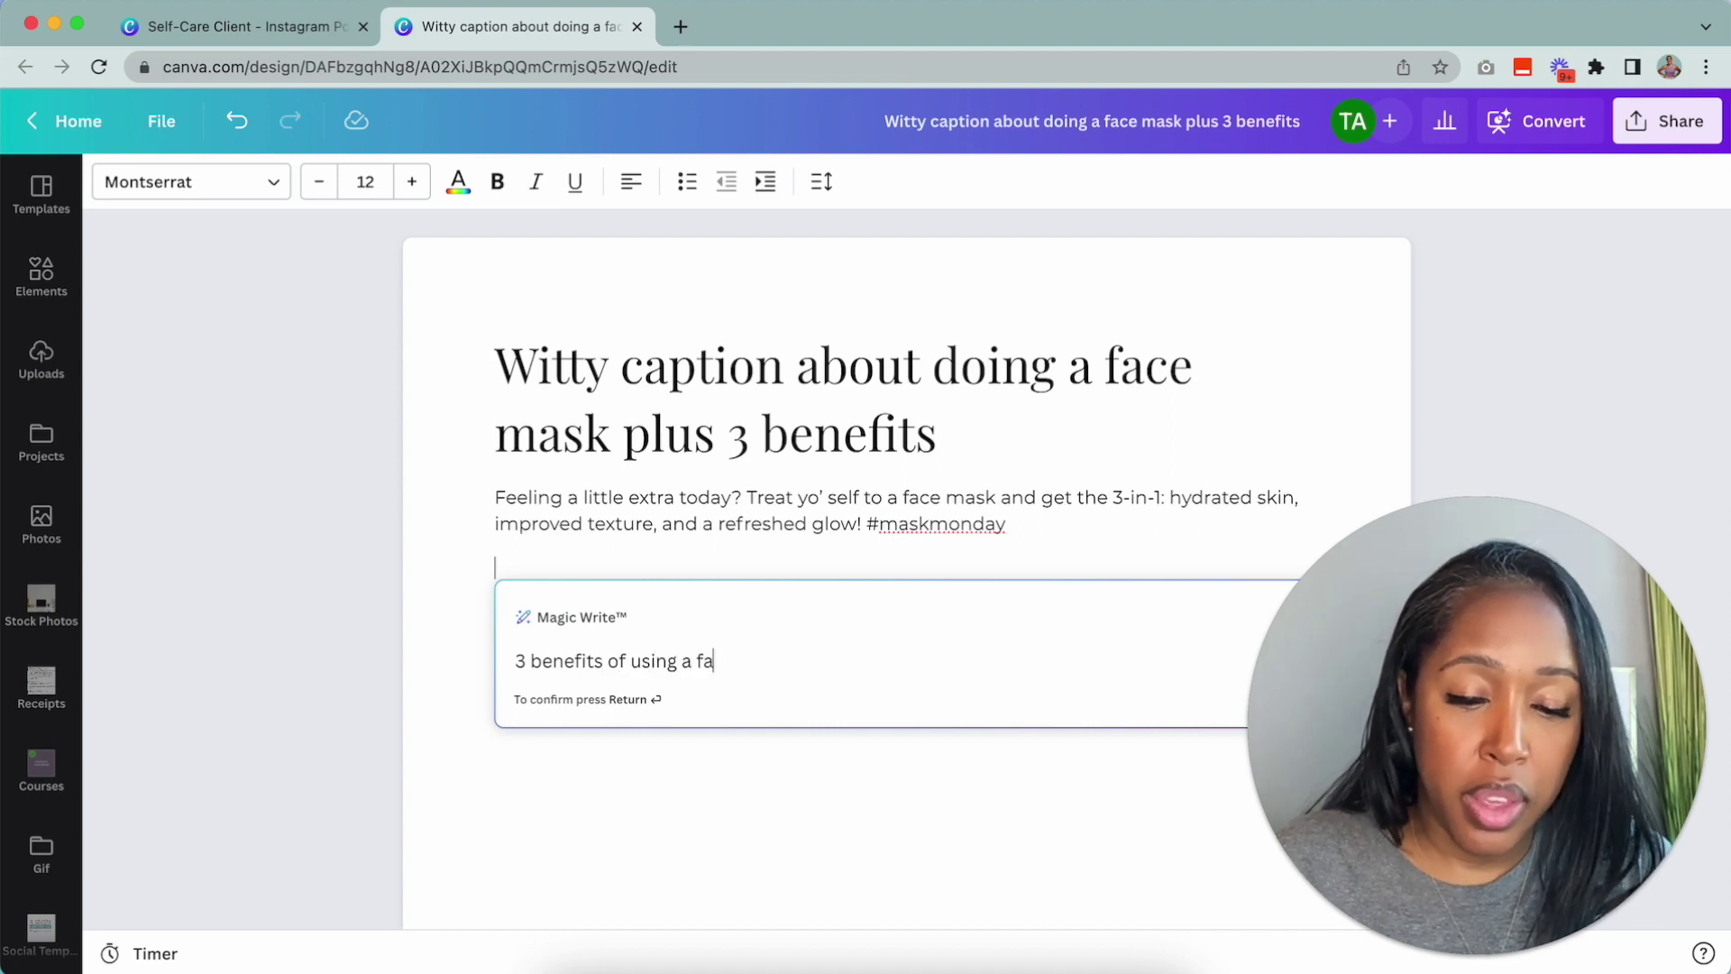
left_click(529, 661)
type("witty")
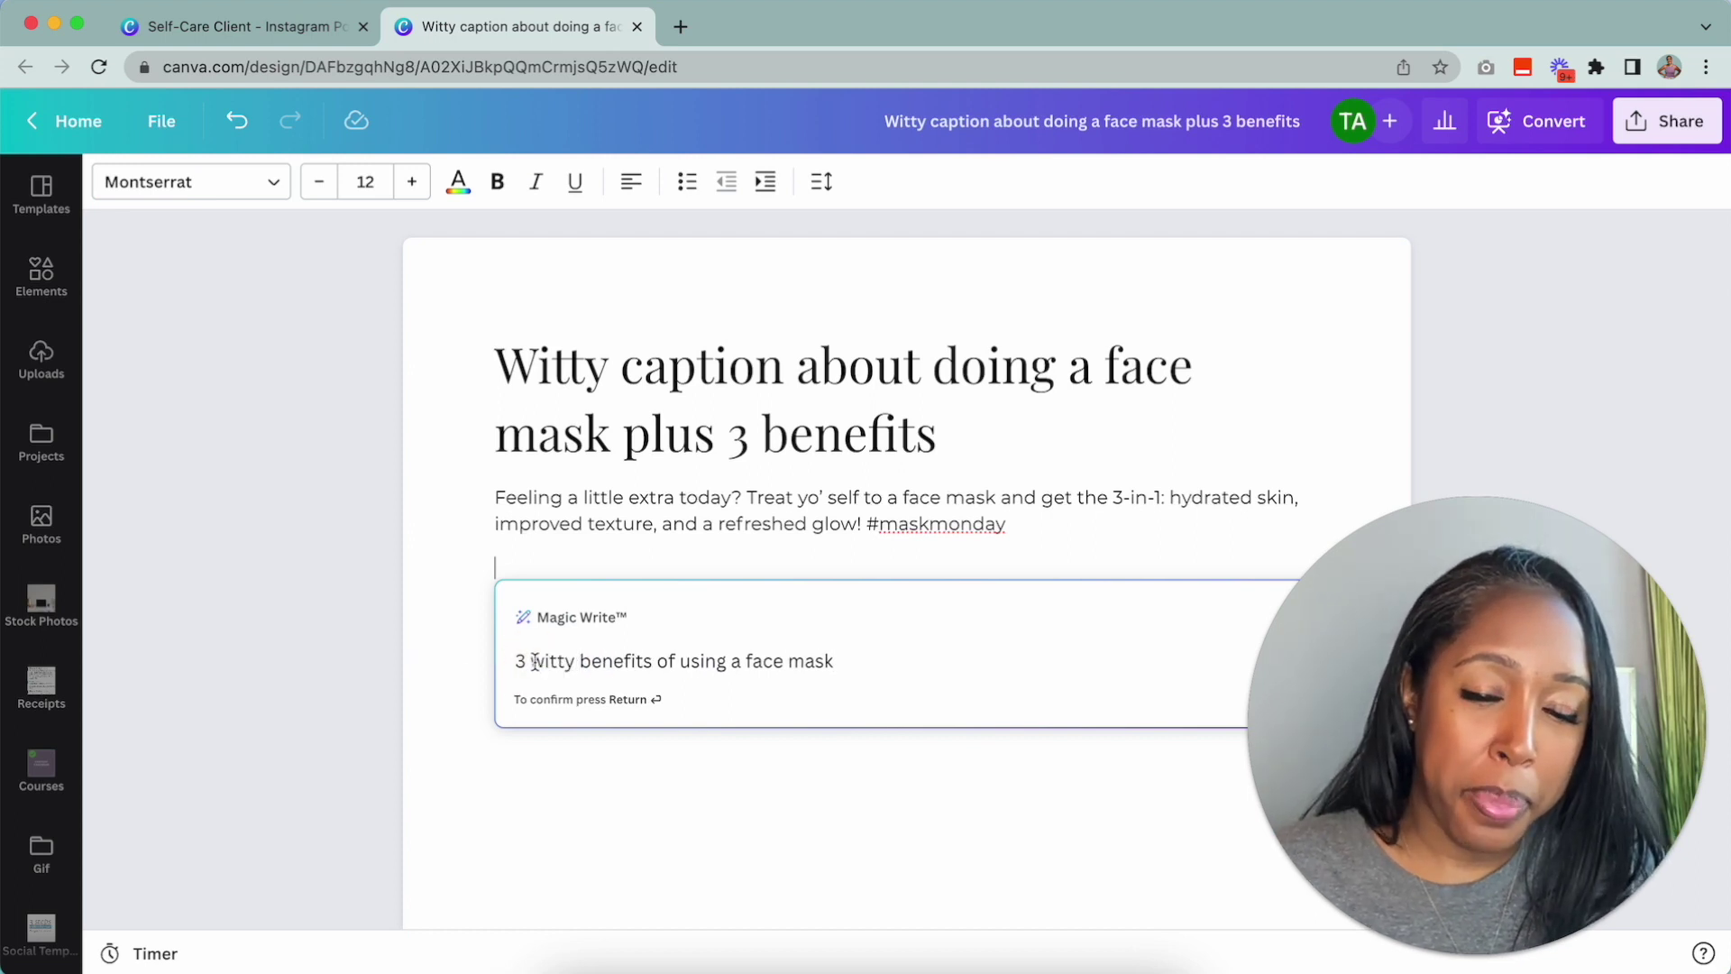
key("Return")
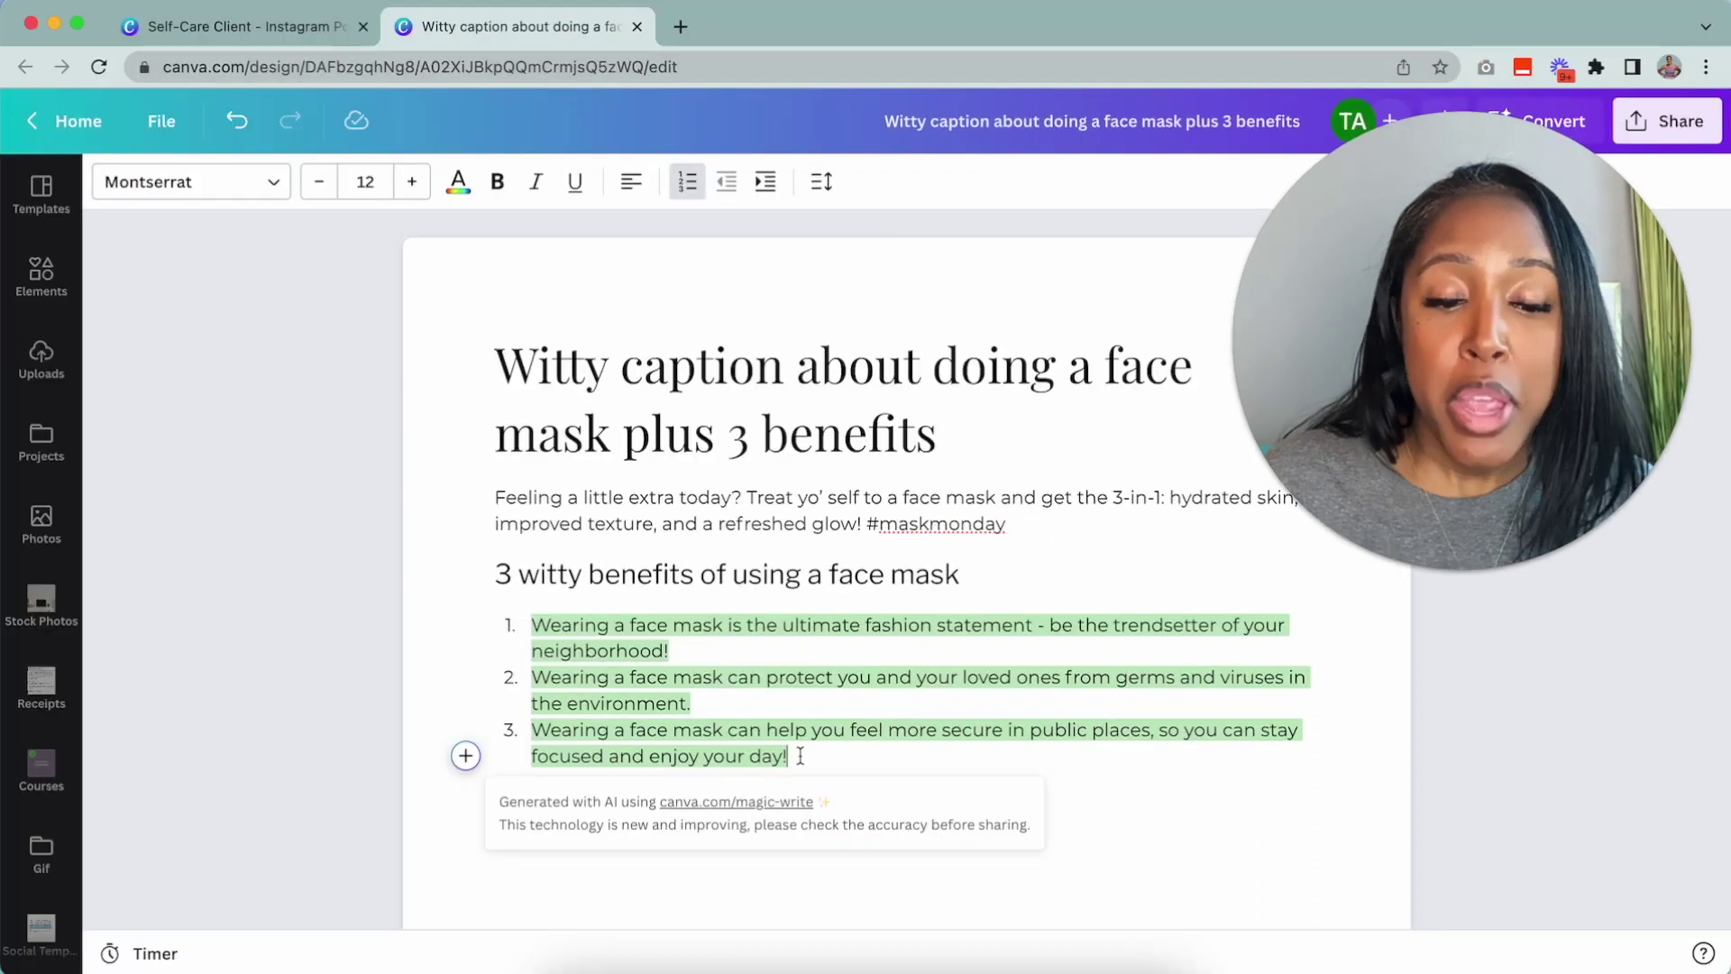
Delete the generated benefits heading and numbered list from the Doc.
left_click_drag(799, 756, 437, 564)
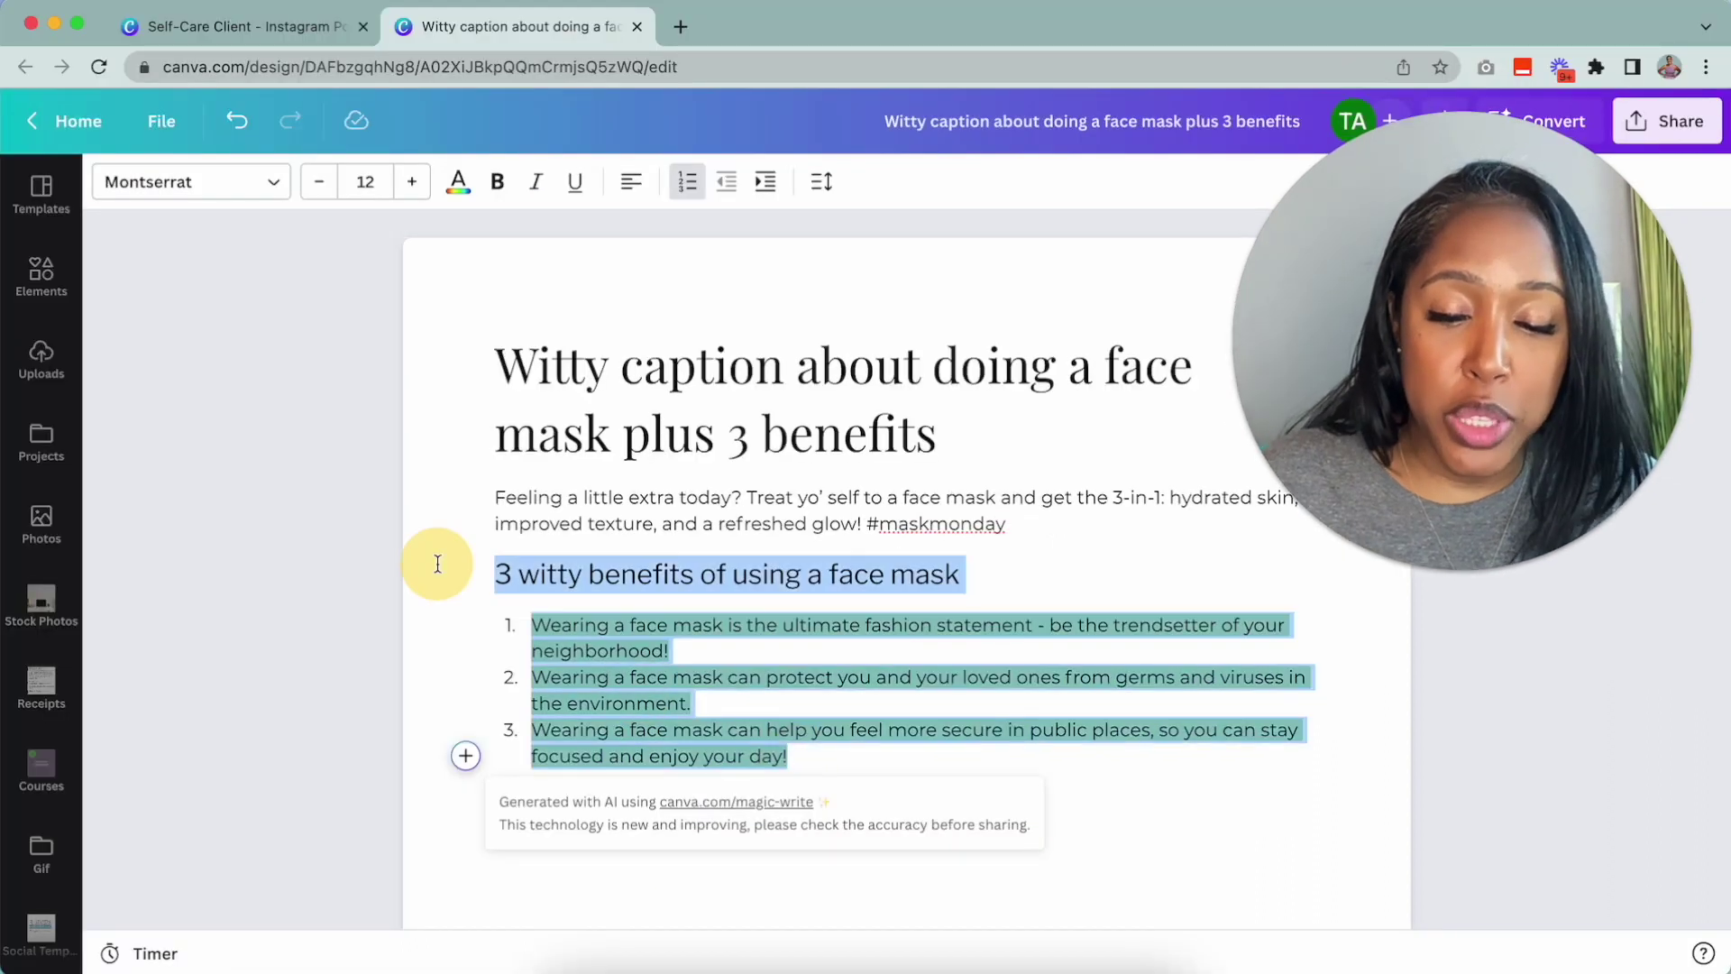
key("BackSpace")
key("BackSpace")
key("BackSpace")
key("Return")
left_click(158, 34)
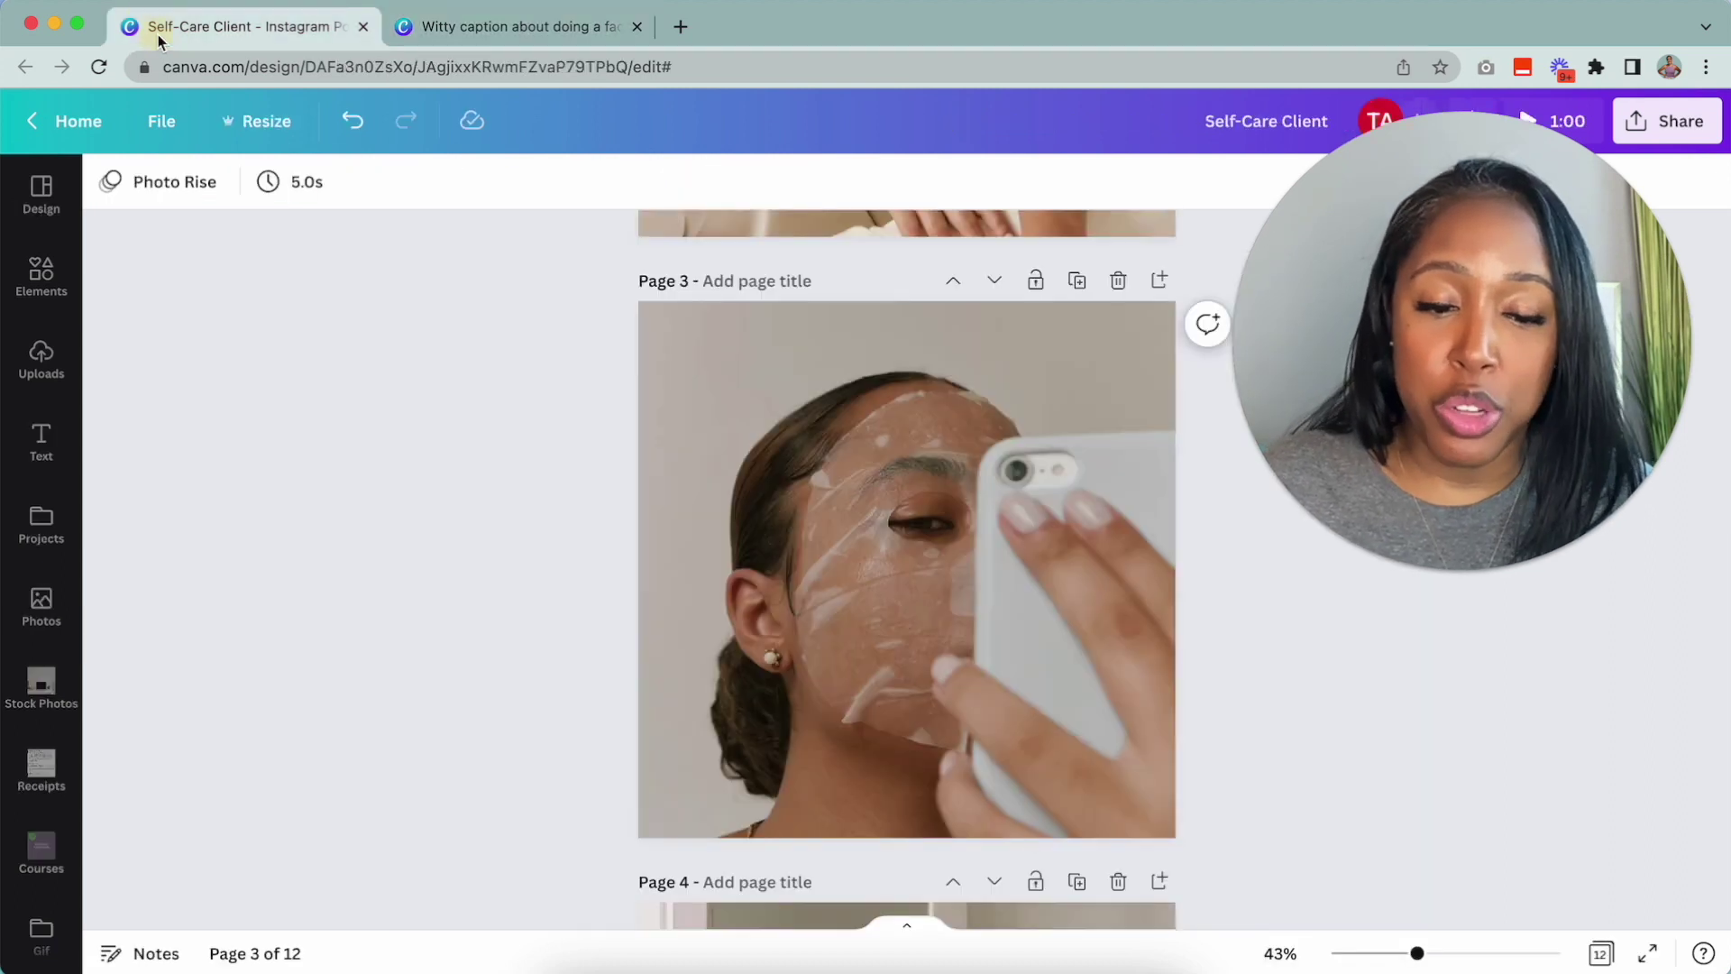
scroll(498, 460, "up", 5)
scroll(499, 460, "down", 10)
scroll(437, 446, "up", 5)
scroll(437, 445, "up", 5)
scroll(437, 445, "down", 1)
scroll(436, 445, "down", 2)
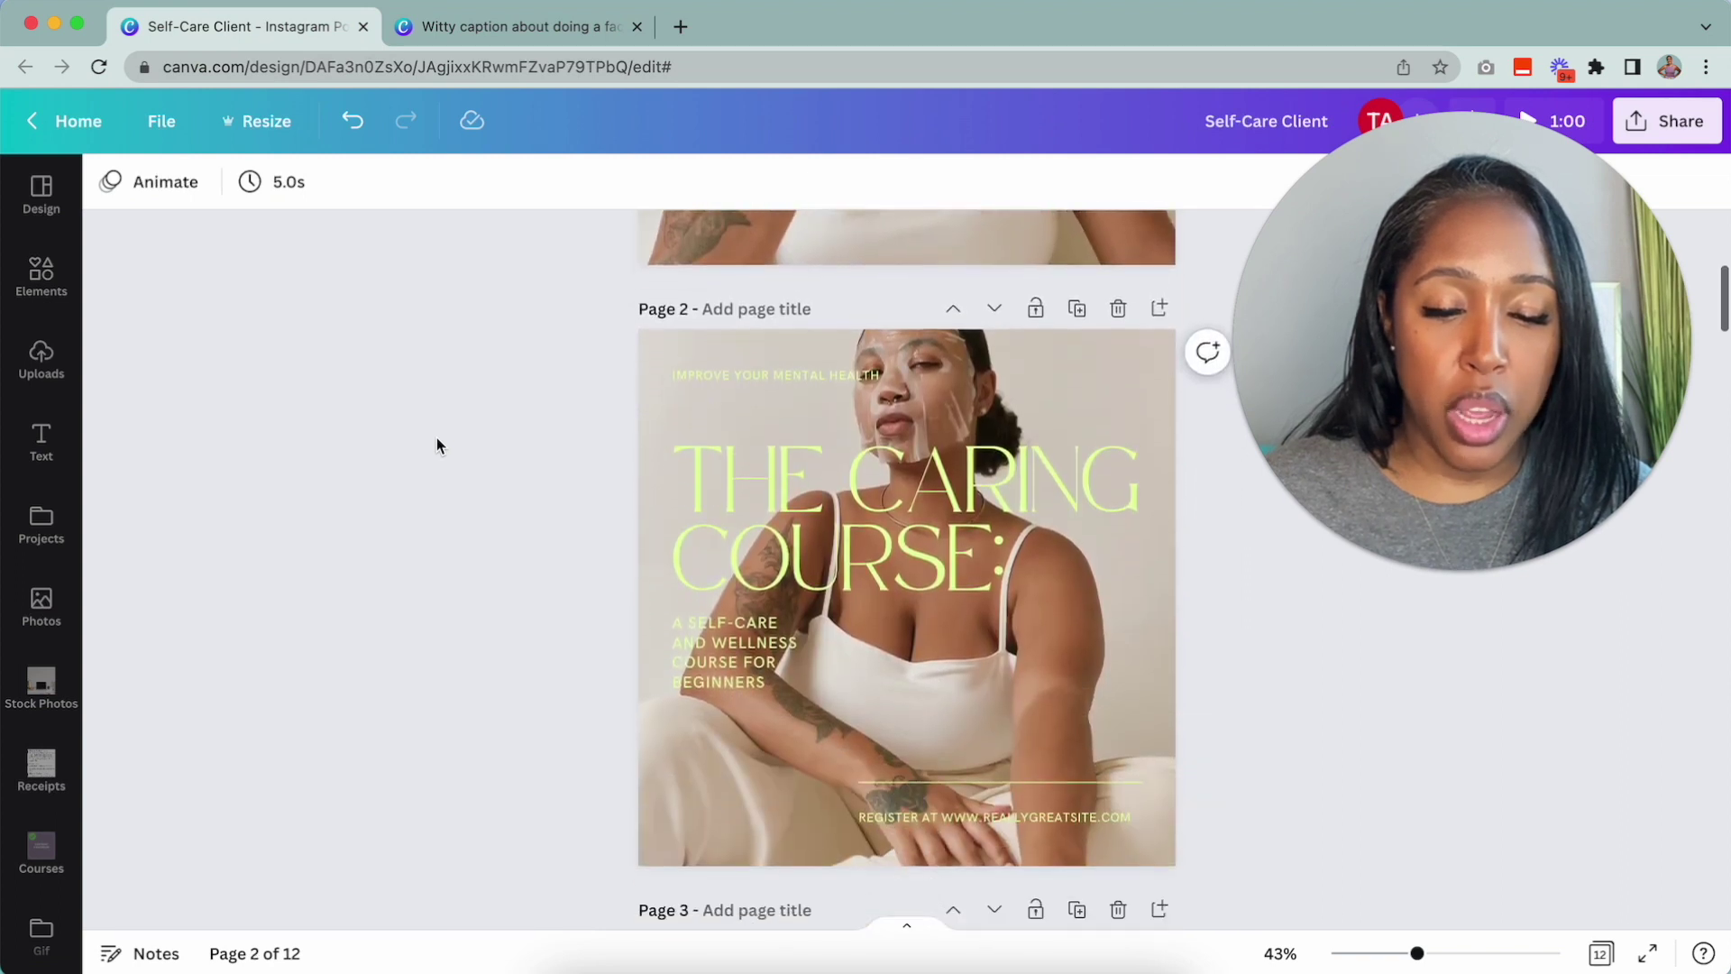
scroll(437, 444, "down", 1)
scroll(437, 445, "up", 1)
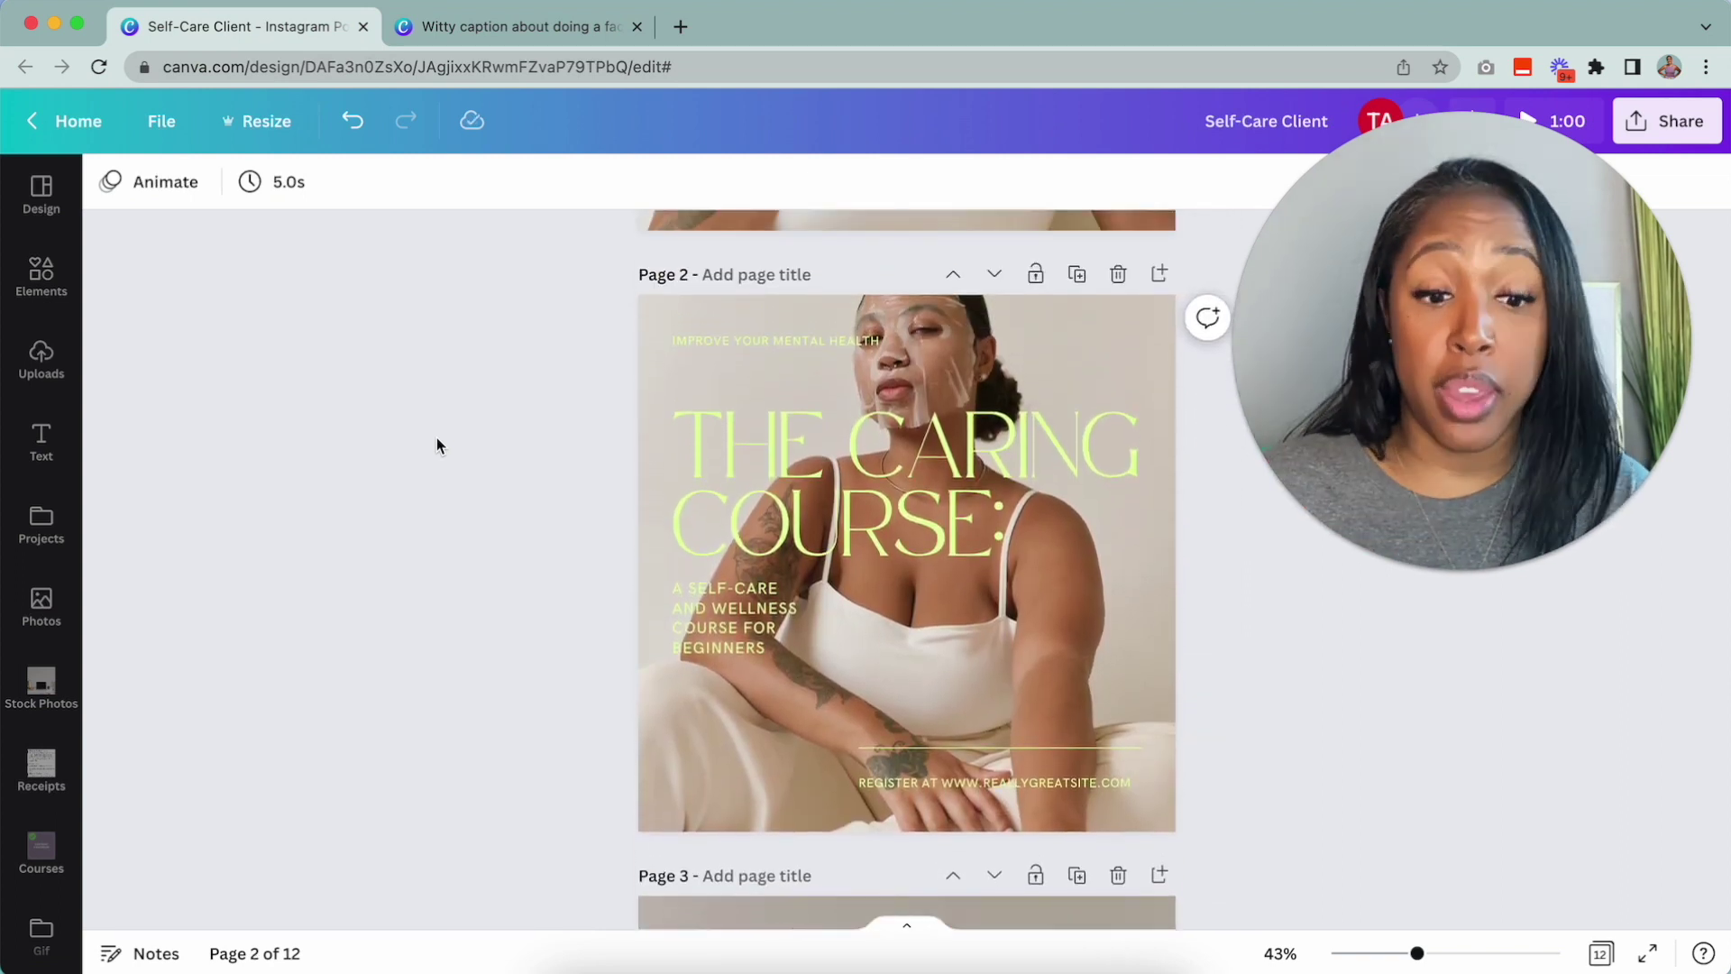
Back in the caption Doc, remove the wellness course prompt line pasted into the page.
left_click(421, 30)
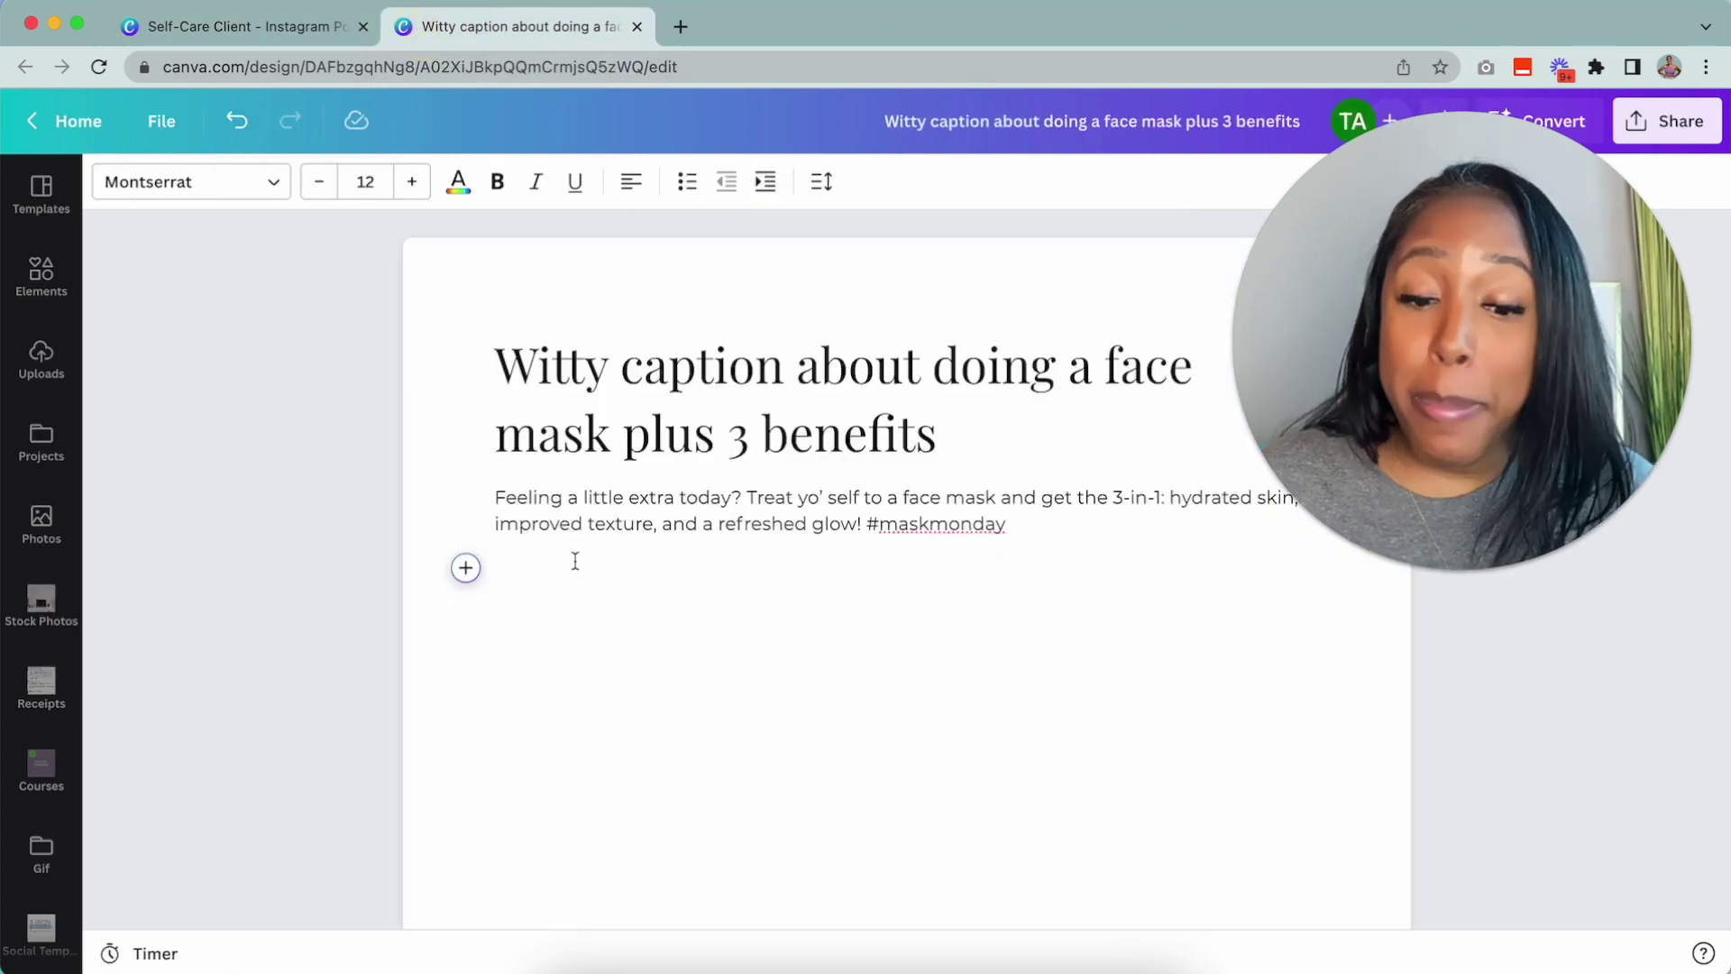
type("Instagram post Course description for a wellness course")
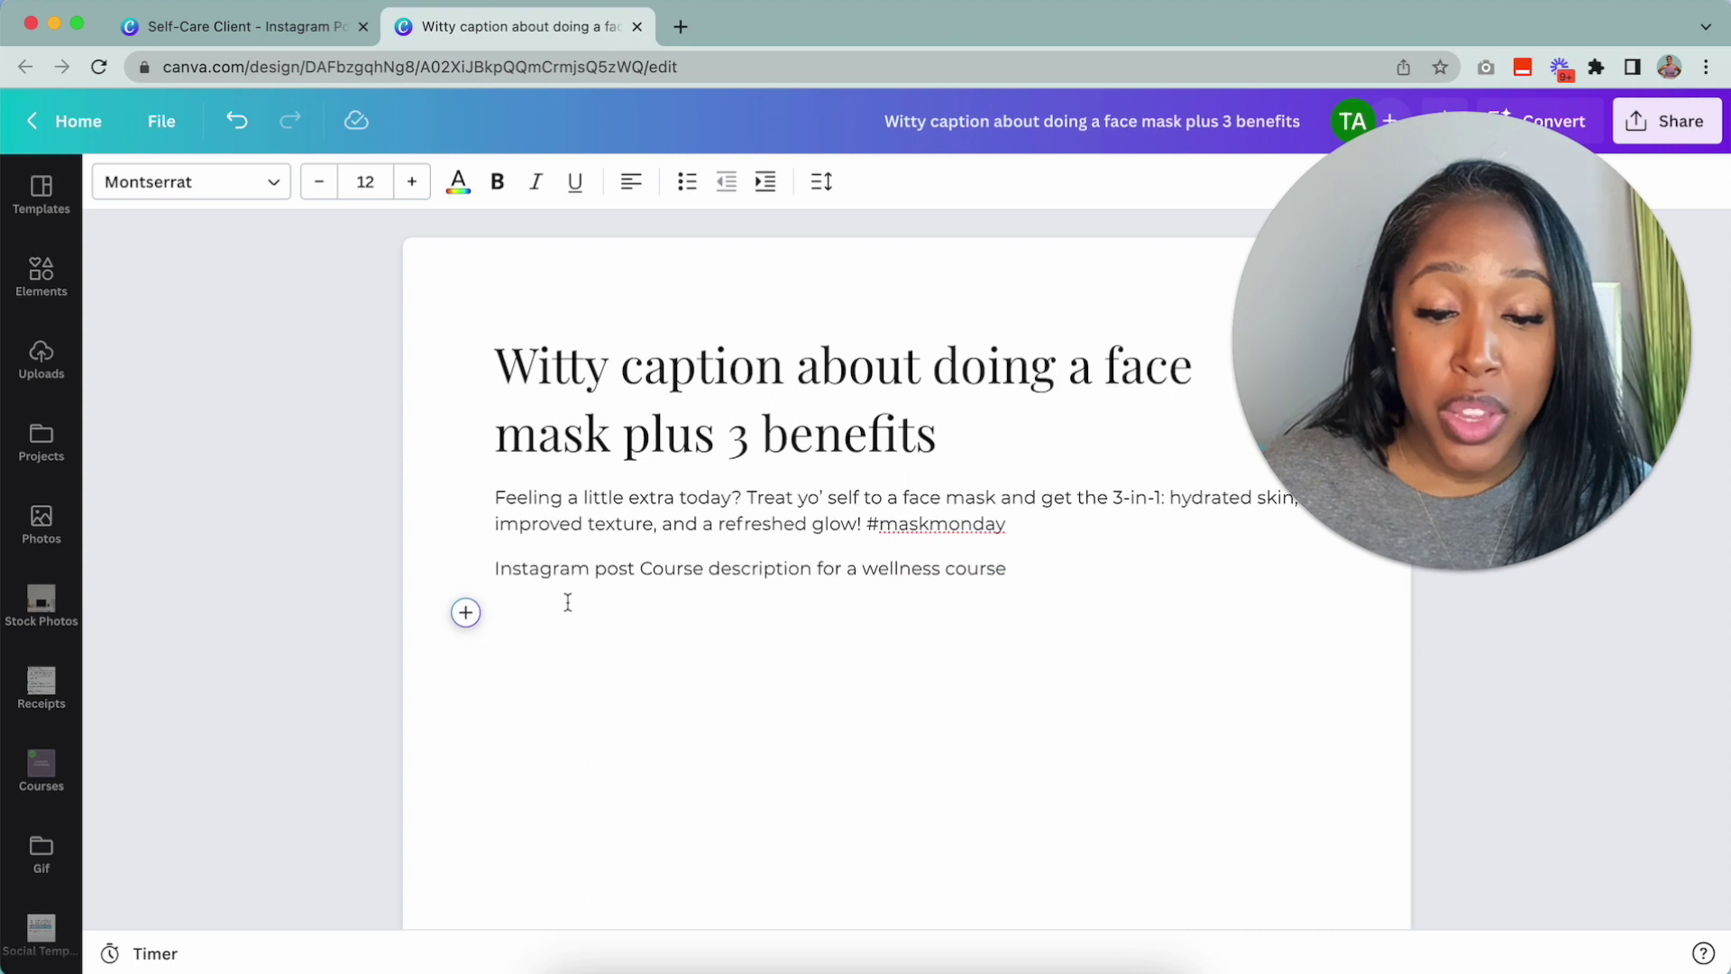
left_click_drag(495, 568, 1151, 590)
key("super+c")
key("BackSpace")
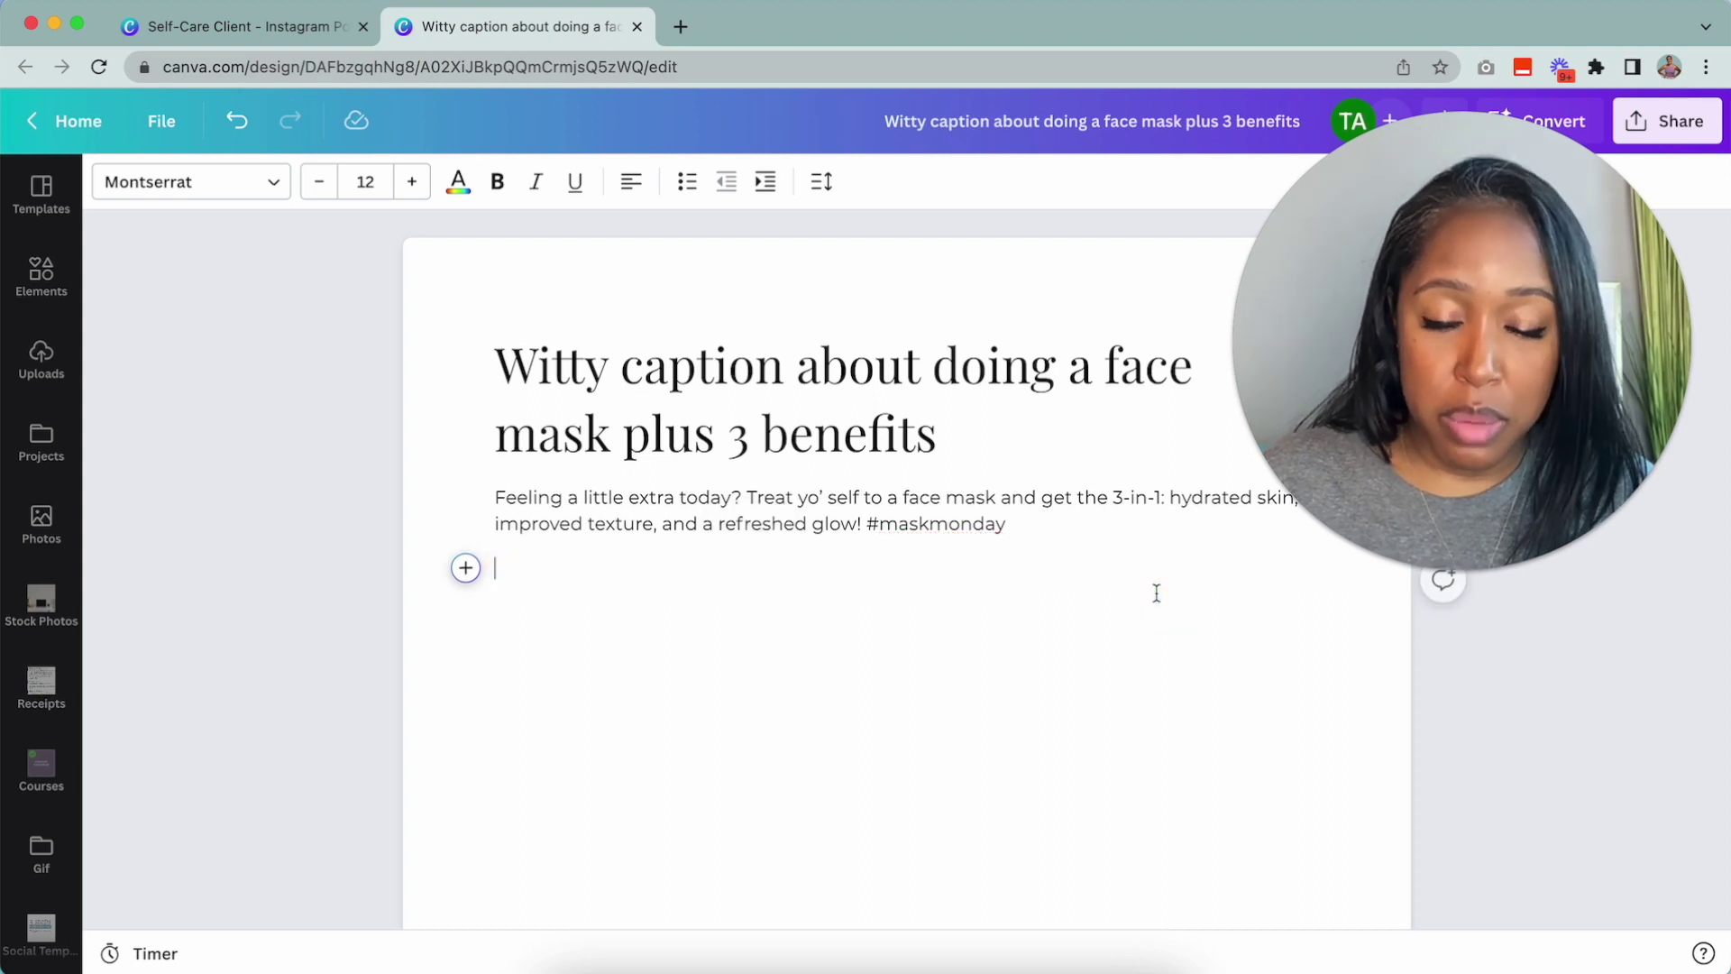
Paste the wellness course prompt into a new Magic Write block, dropping the word 'Course'.
left_click(465, 567)
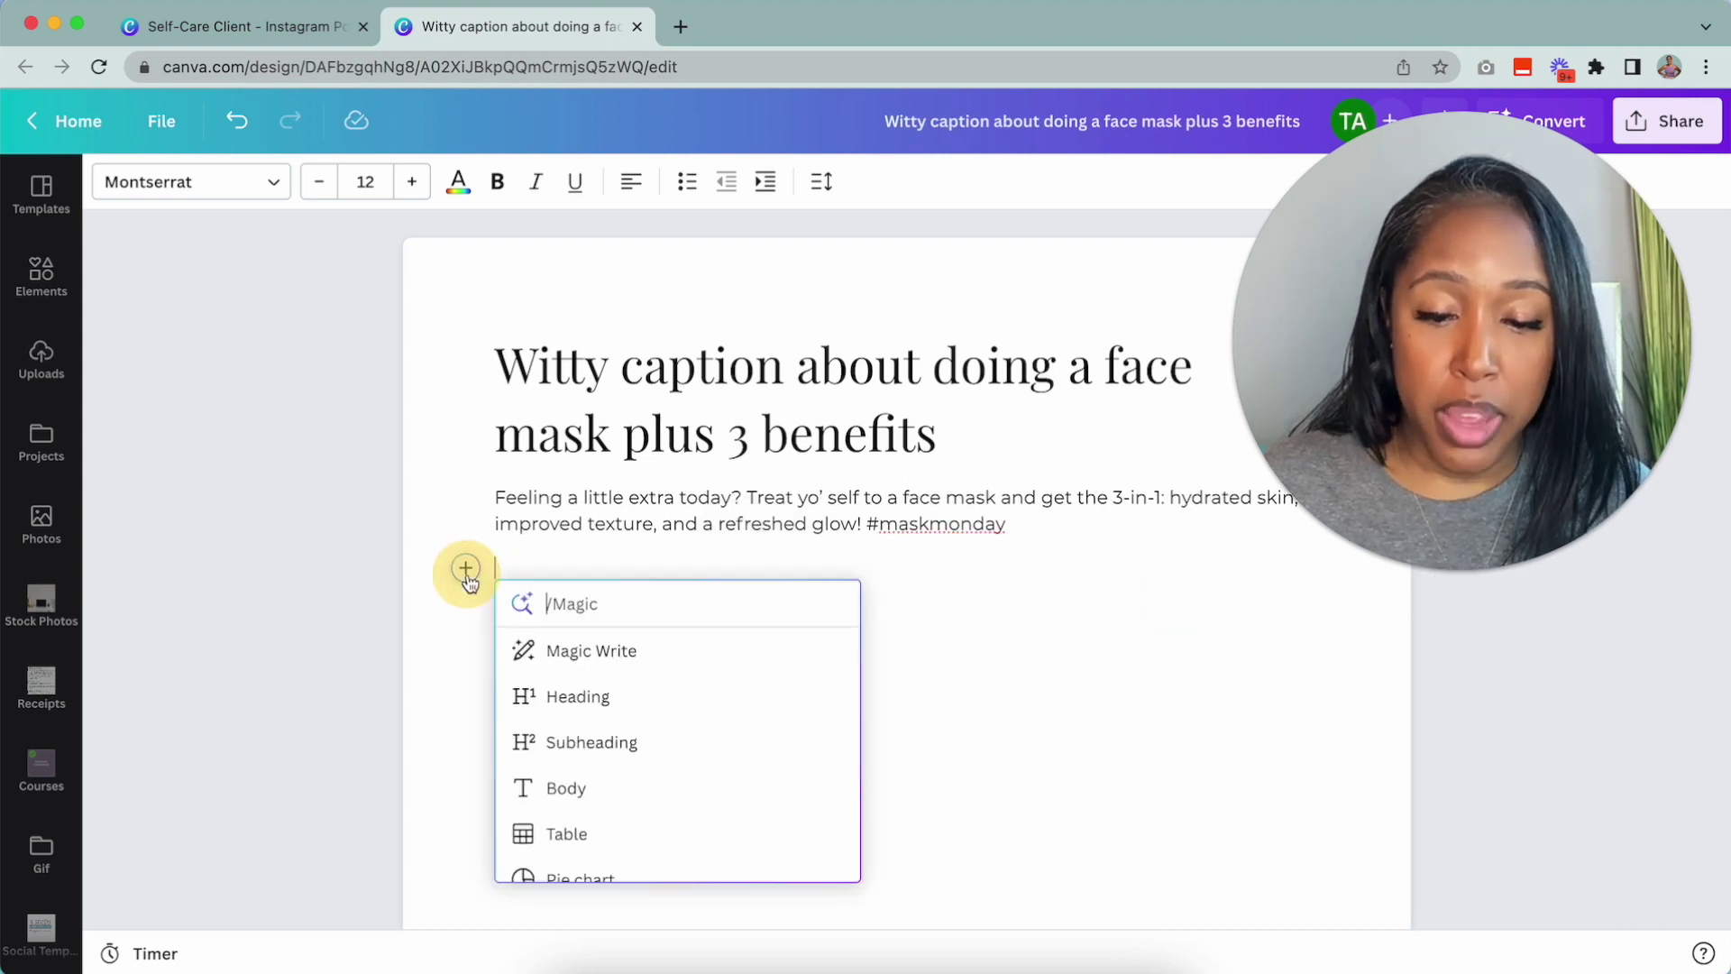
left_click(534, 649)
key("super+v")
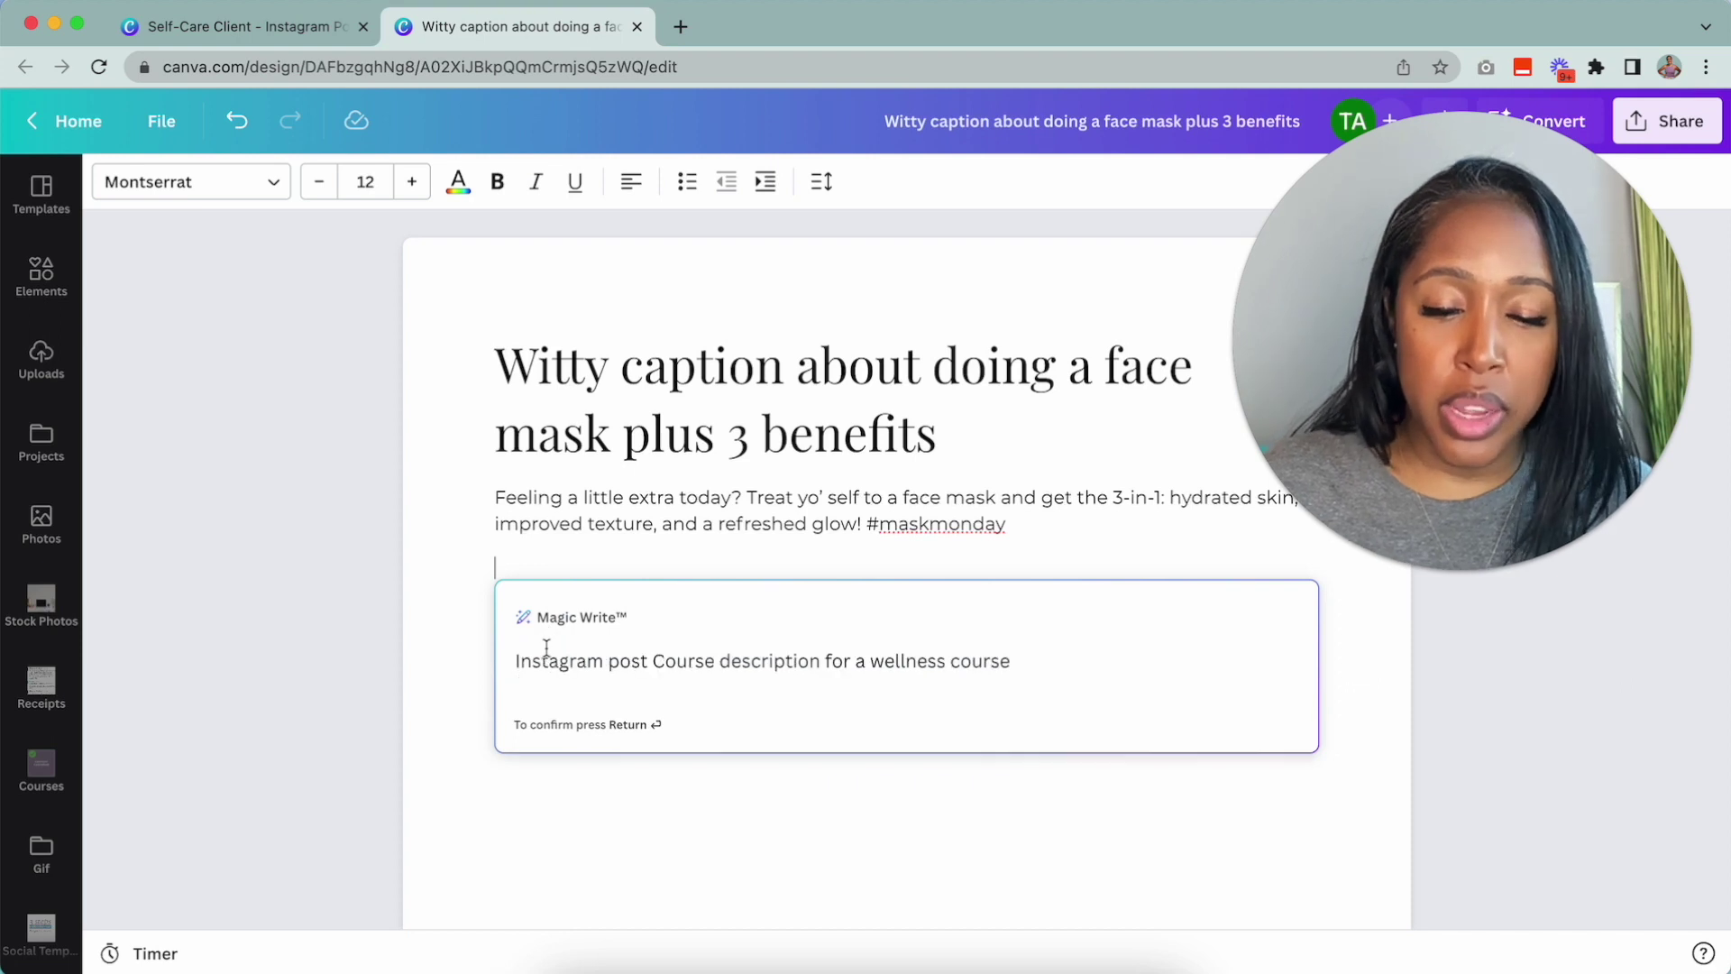
key("BackSpace")
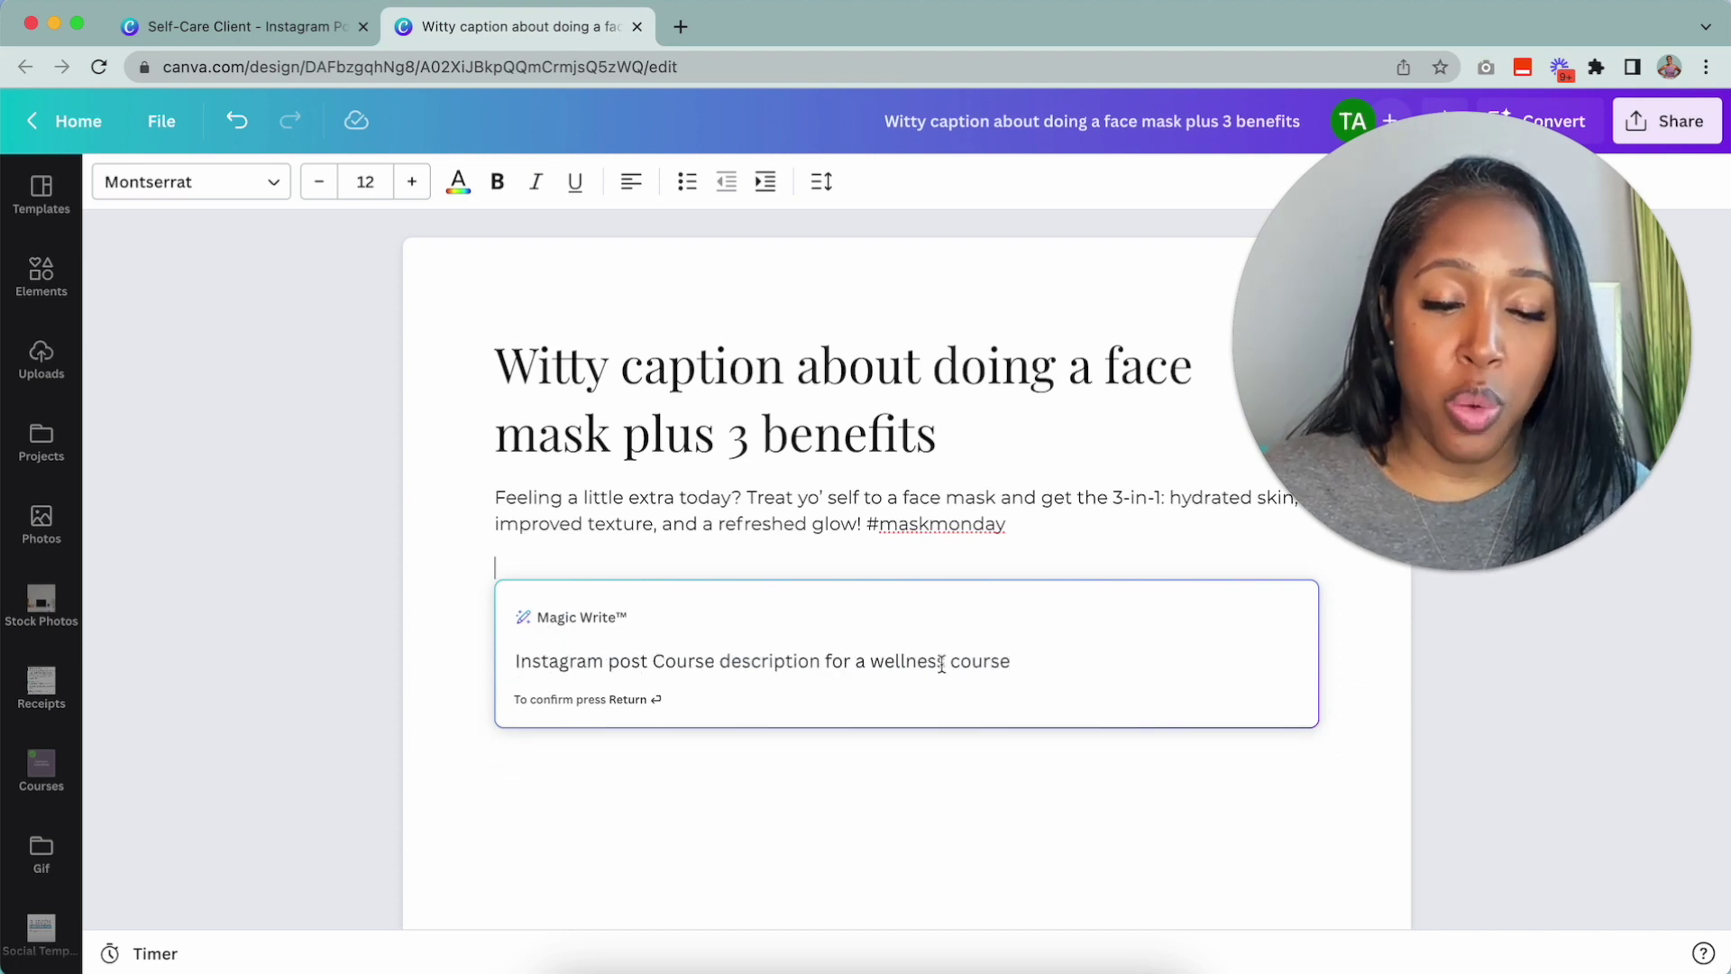
left_click(720, 660)
key("BackSpace")
key("BackSpace")
key("BackSpace")
key("BackSpace")
key("BackSpace")
key("BackSpace")
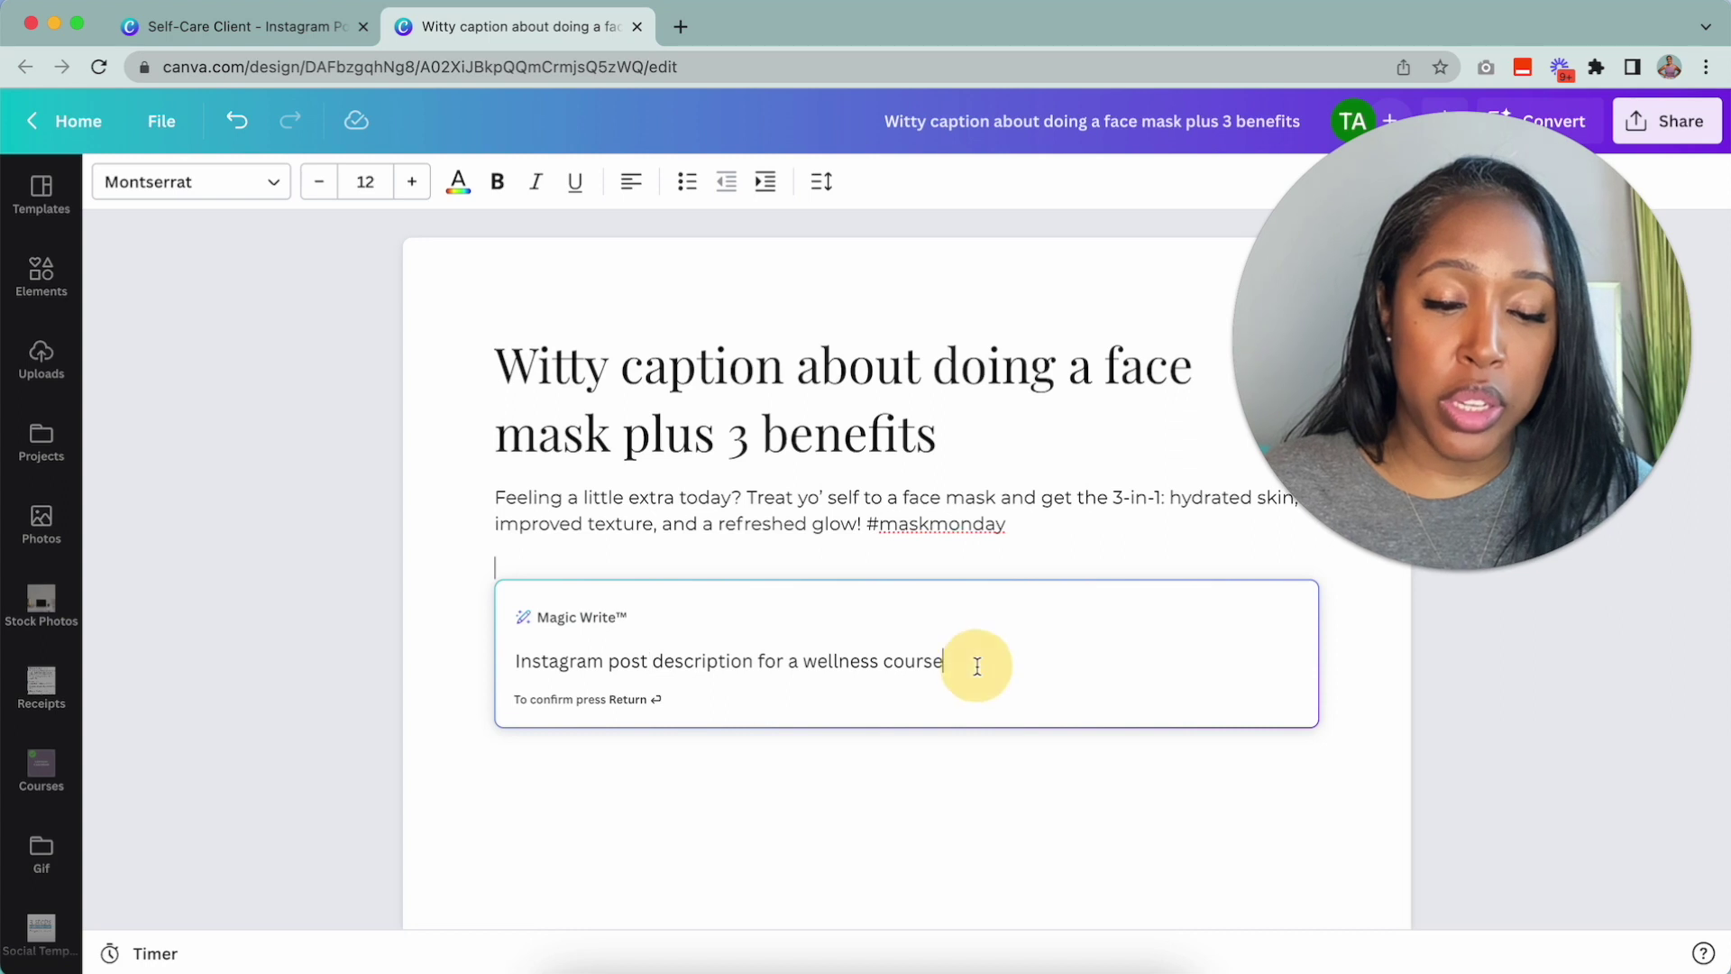
Correct the prompt to 'self-paced wellness course', then generate and accept the description.
left_click(801, 661)
type("seld")
key("BackSpace")
type("f")
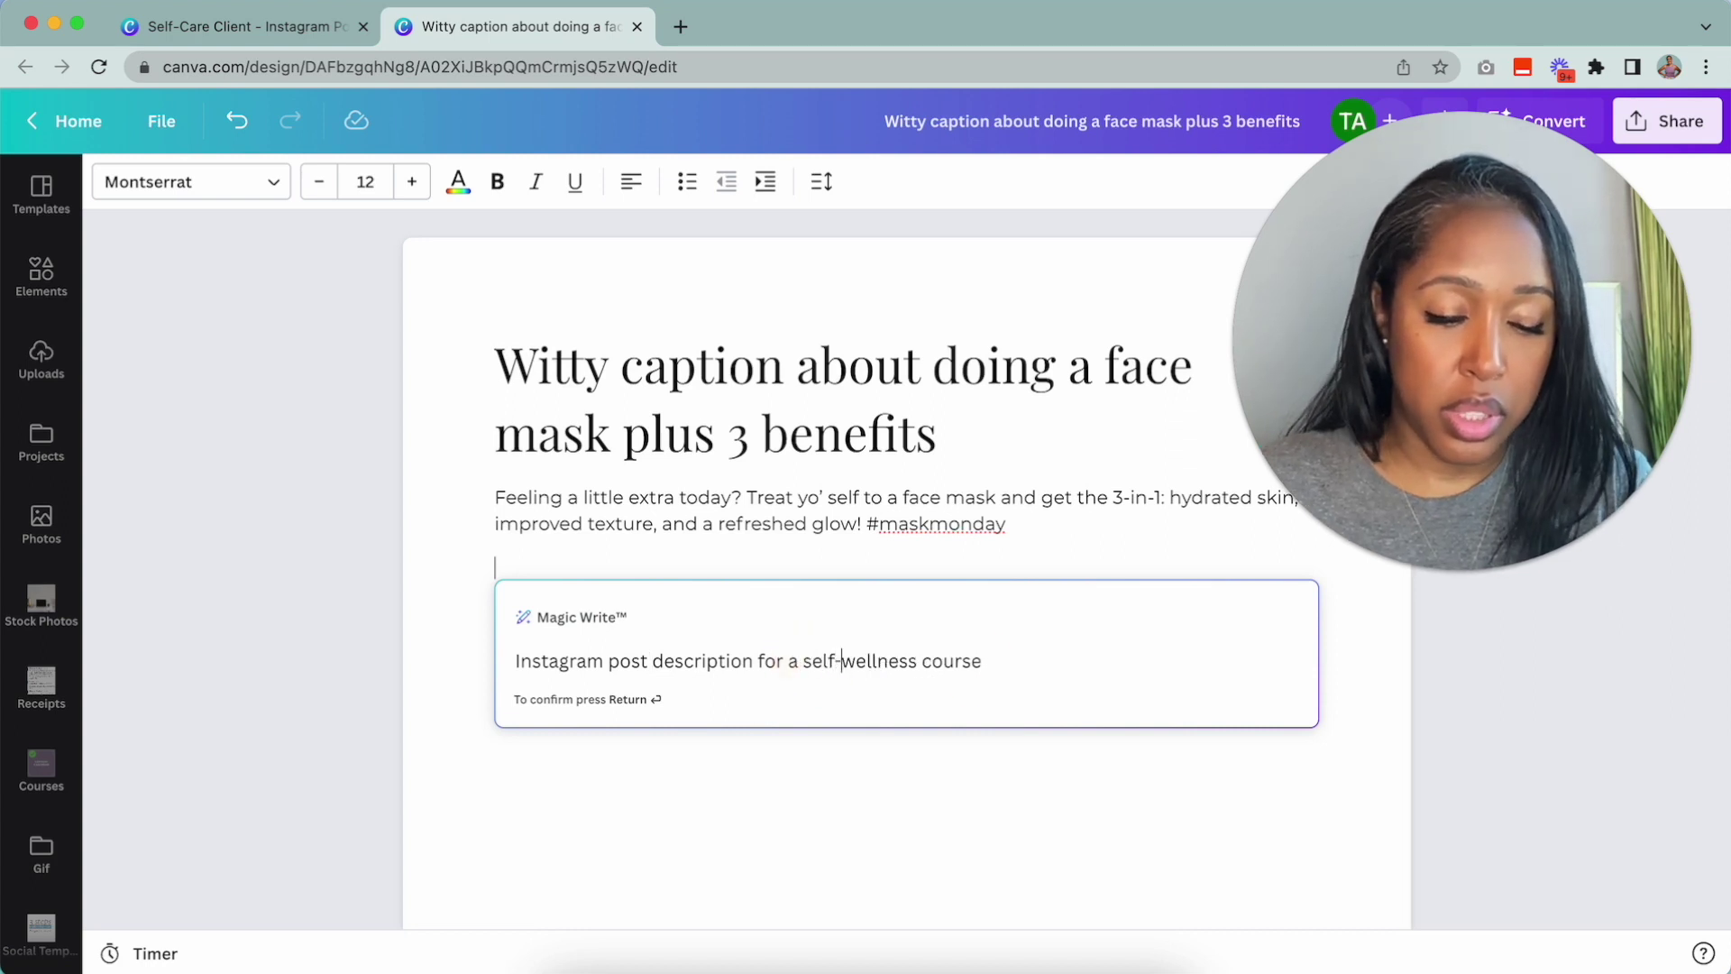
type("-paced")
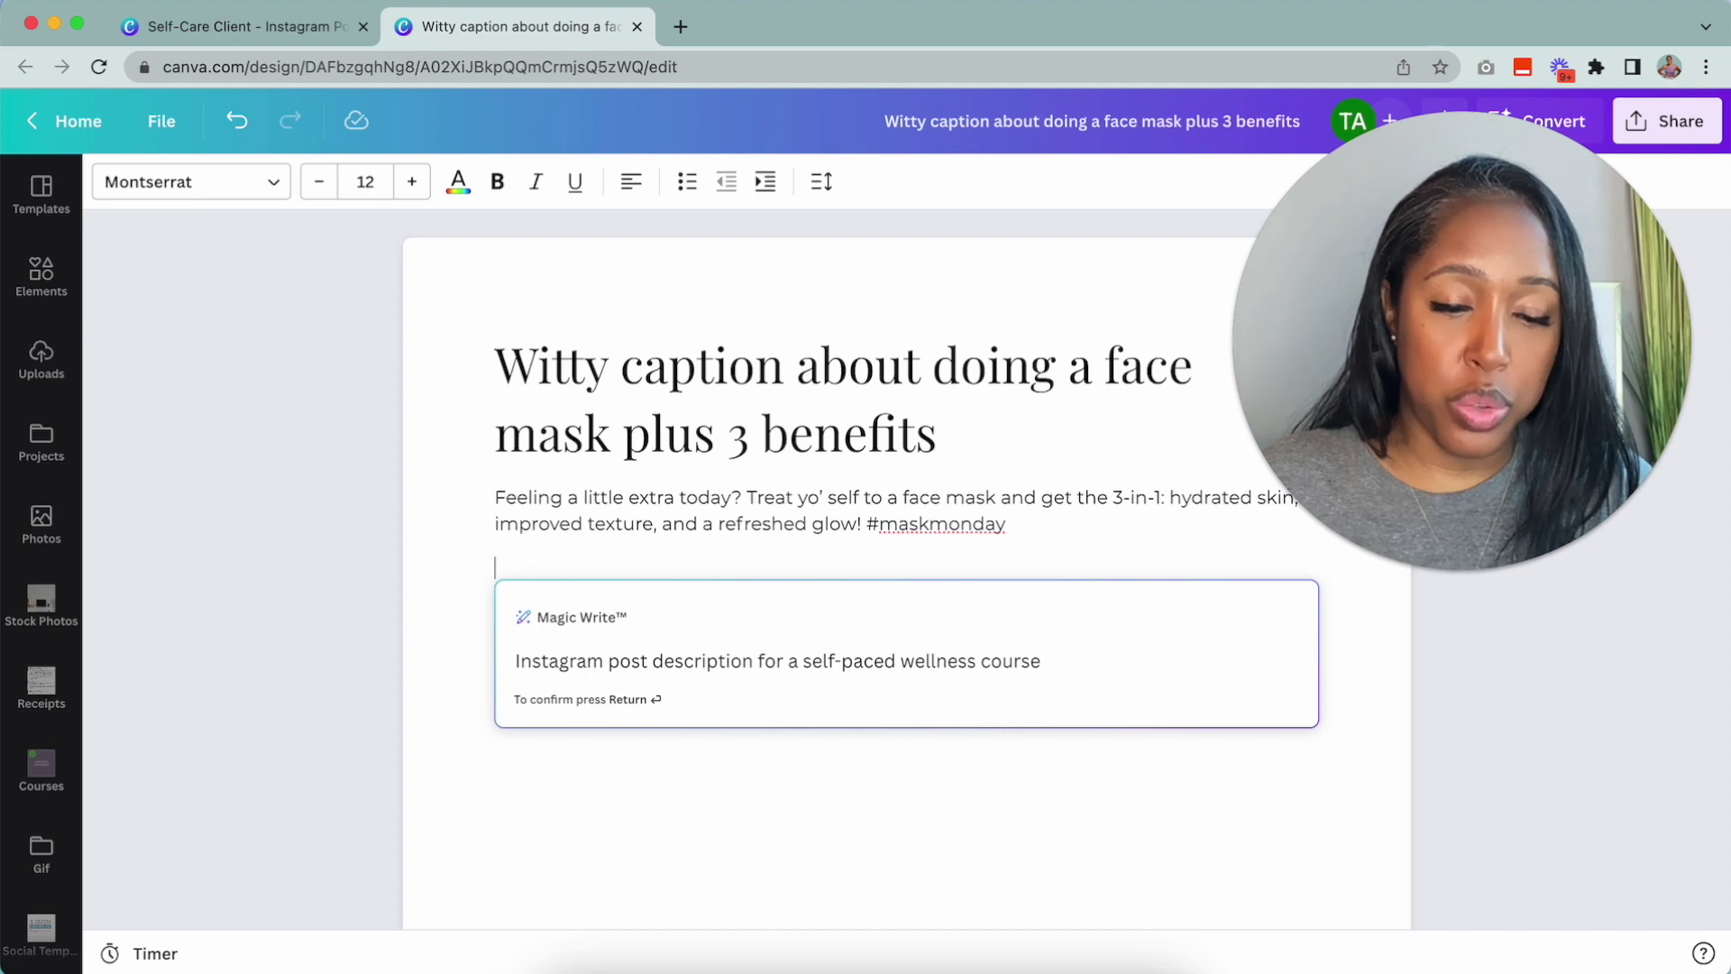
key("Return")
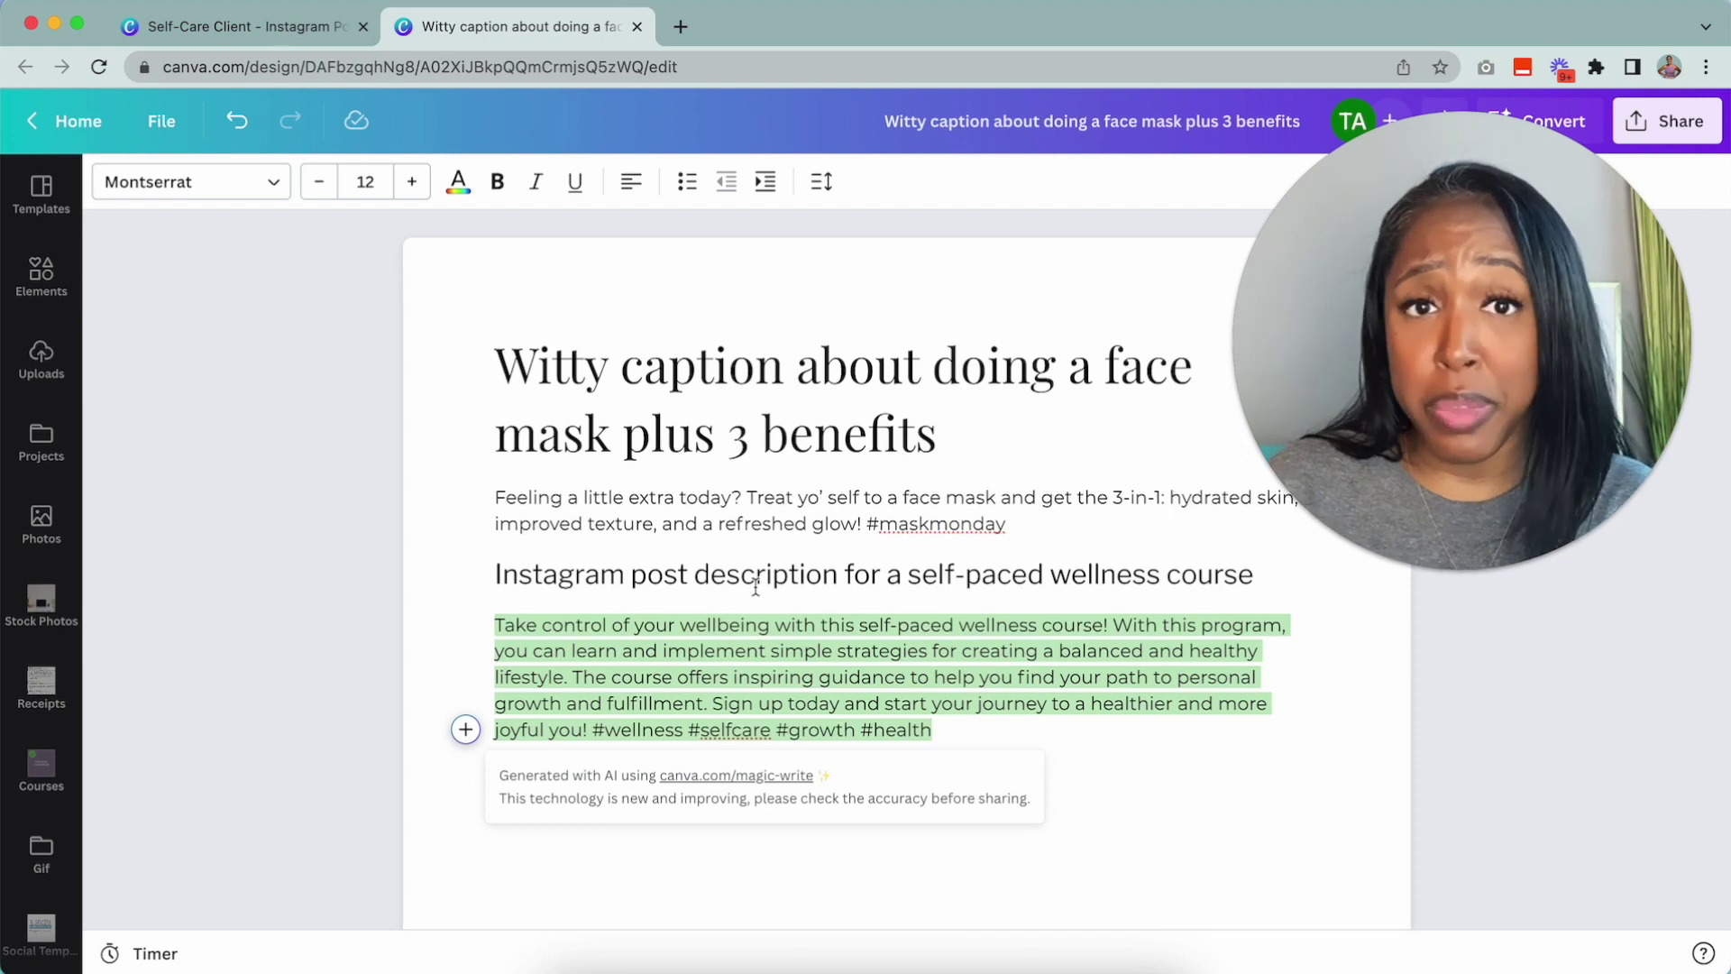
left_click(946, 732)
key("Return")
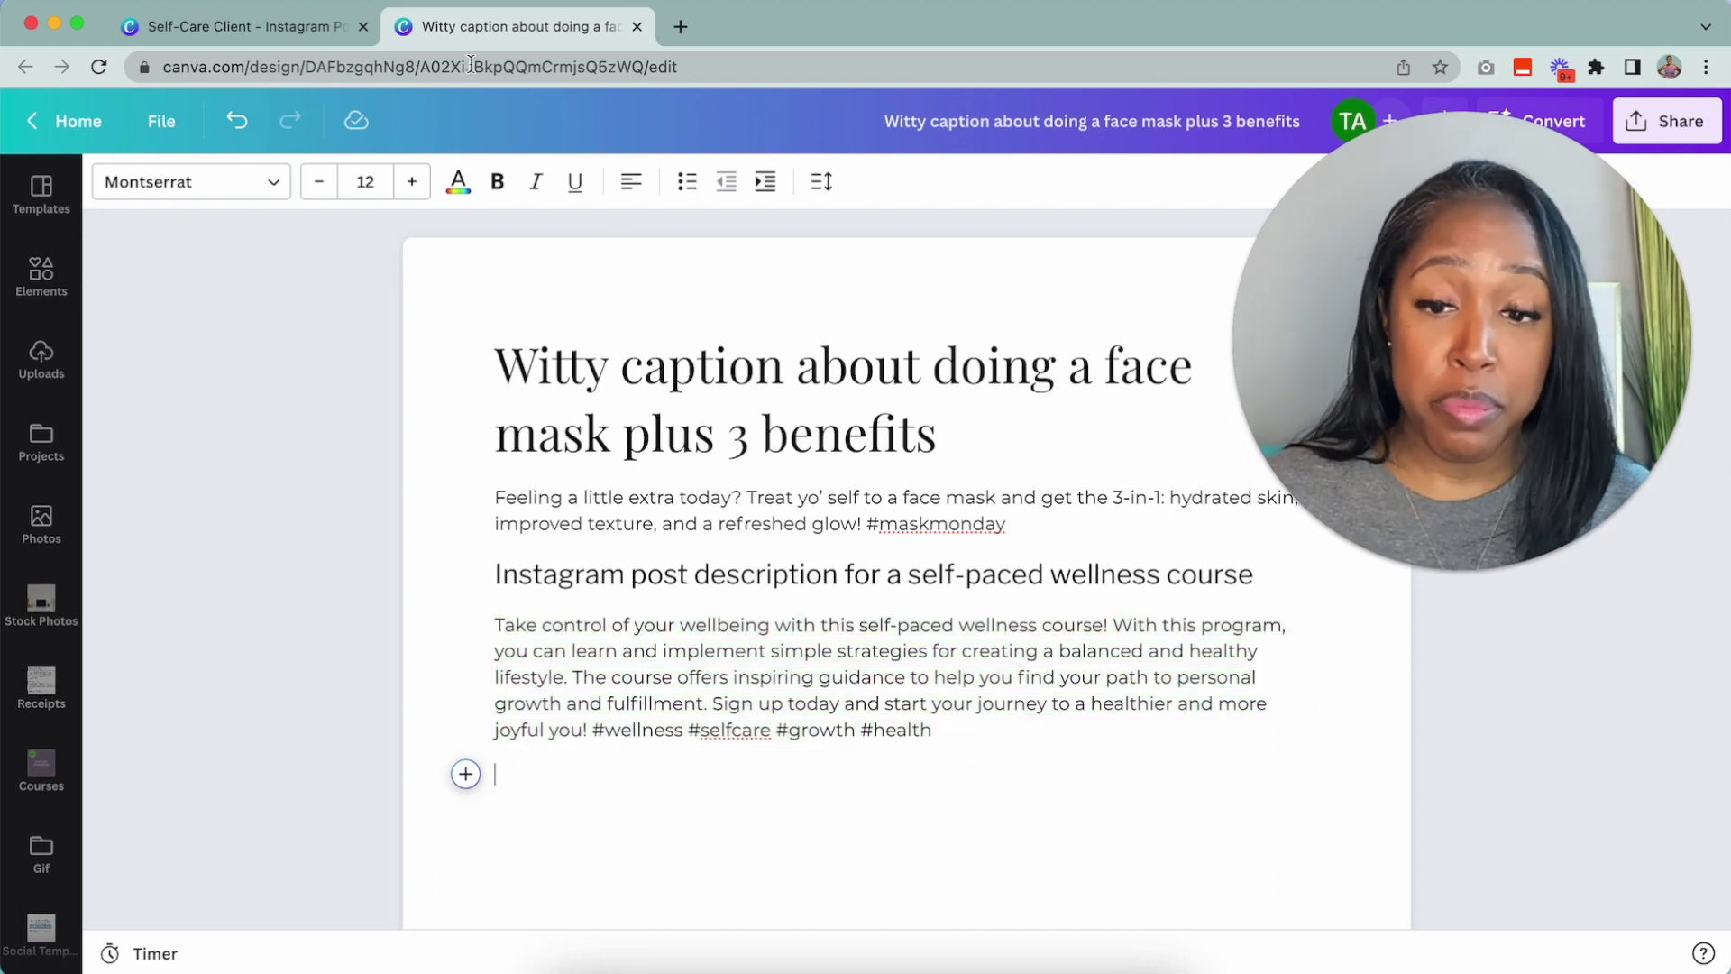
Open page 8, the social wellness tips cover, from the carousel's twelve-page grid view.
left_click(312, 25)
scroll(599, 352, "down", 5)
scroll(600, 351, "down", 5)
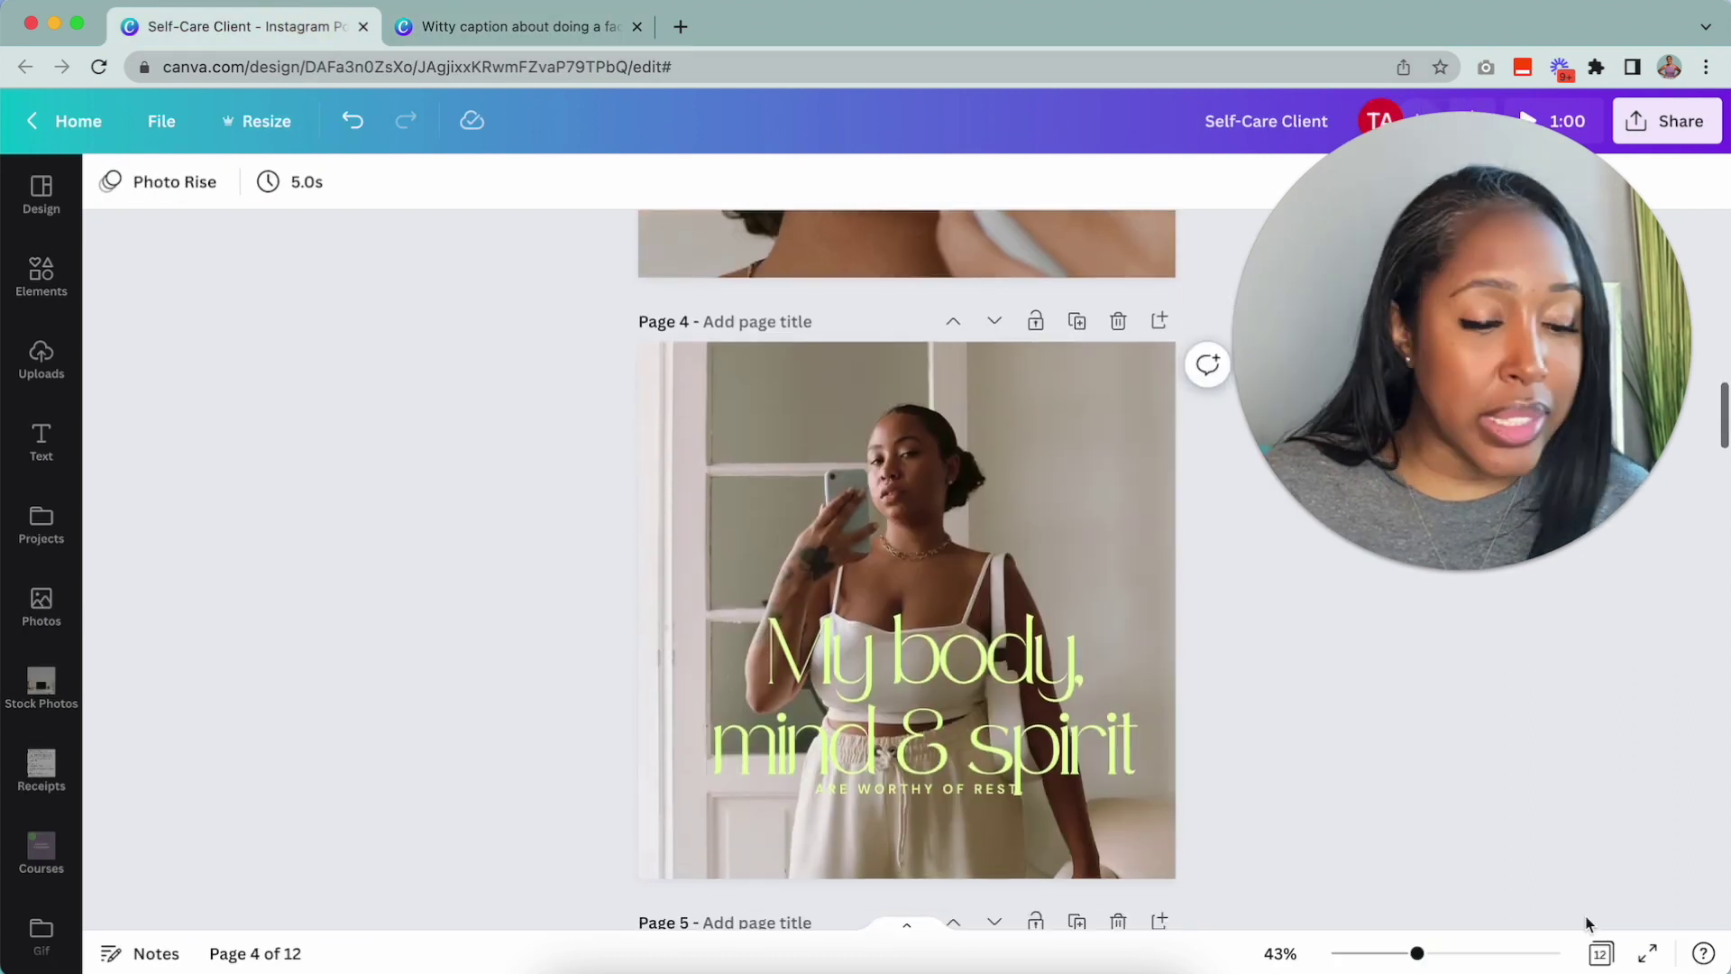
left_click(1600, 954)
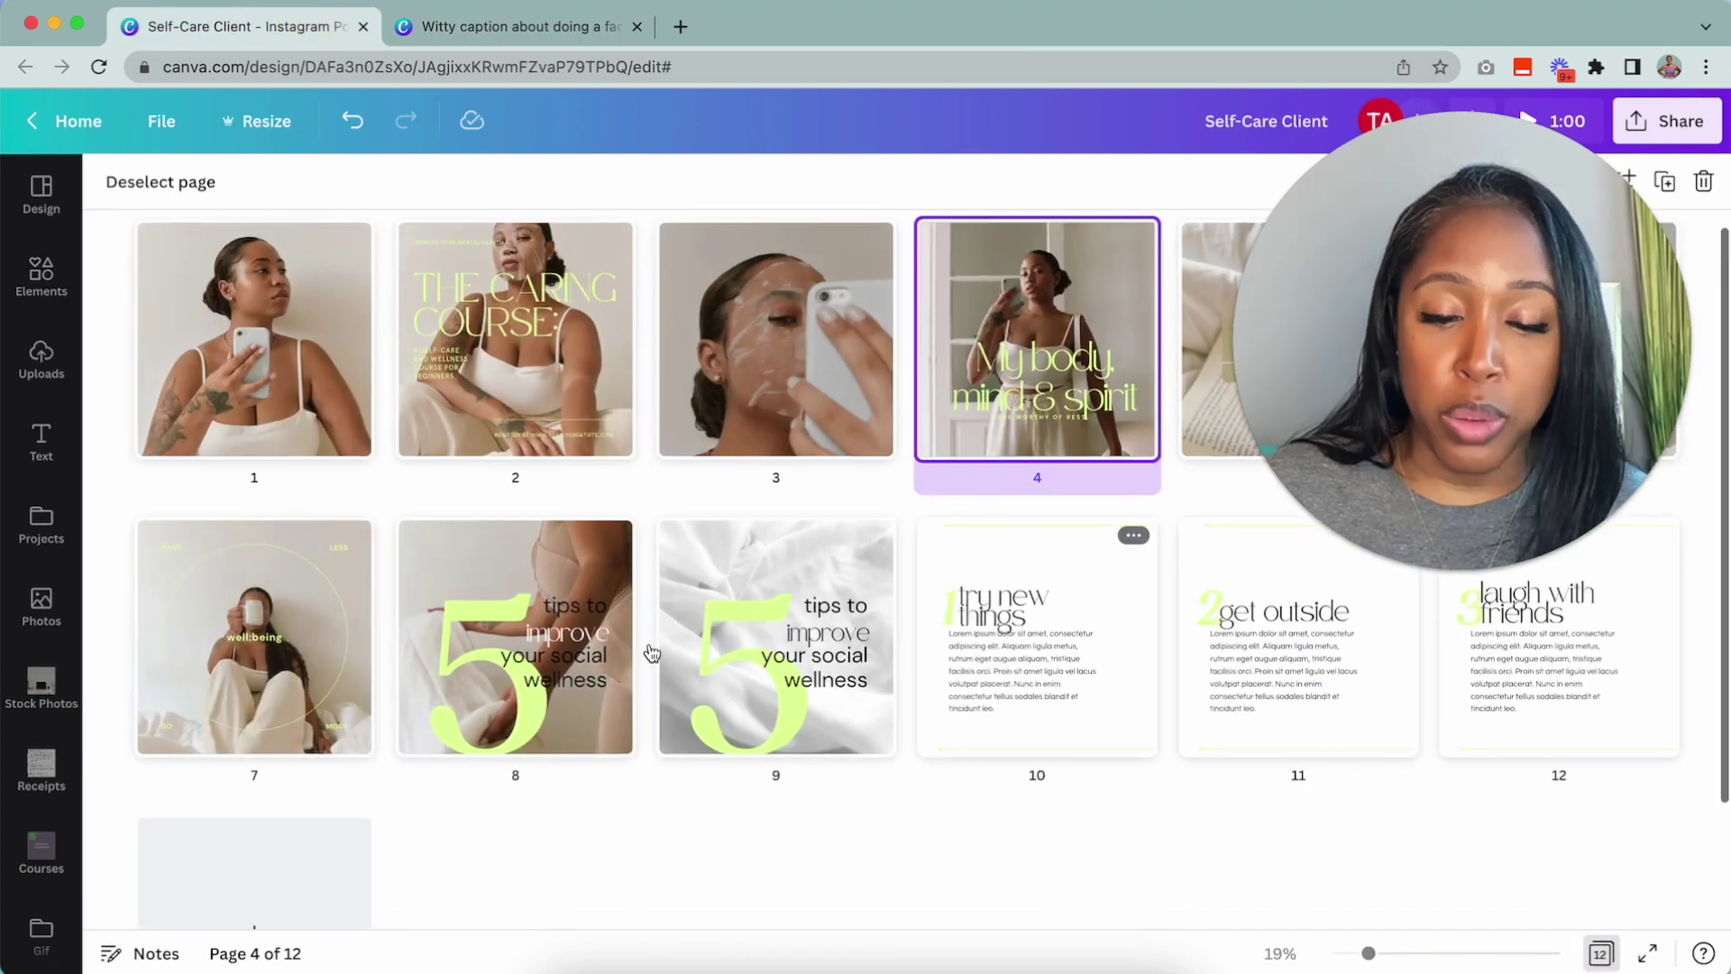
double_click(573, 661)
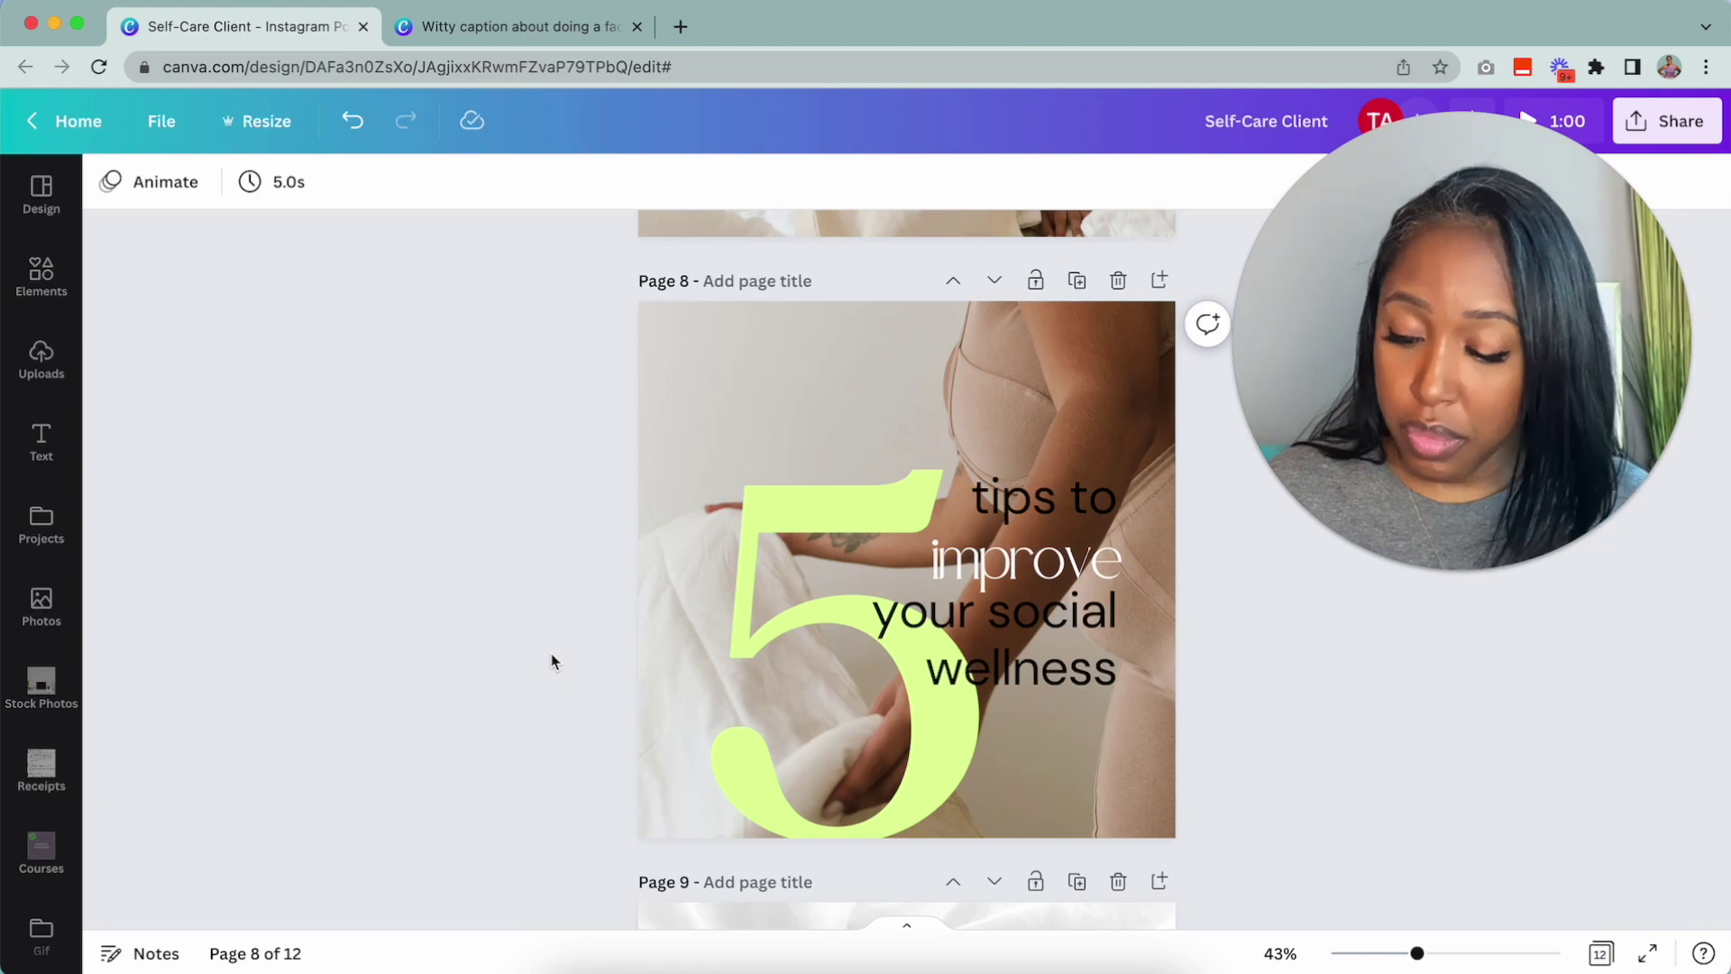
Generate five social wellness tips with Magic Write in the Doc and select tip 1's title.
left_click(602, 34)
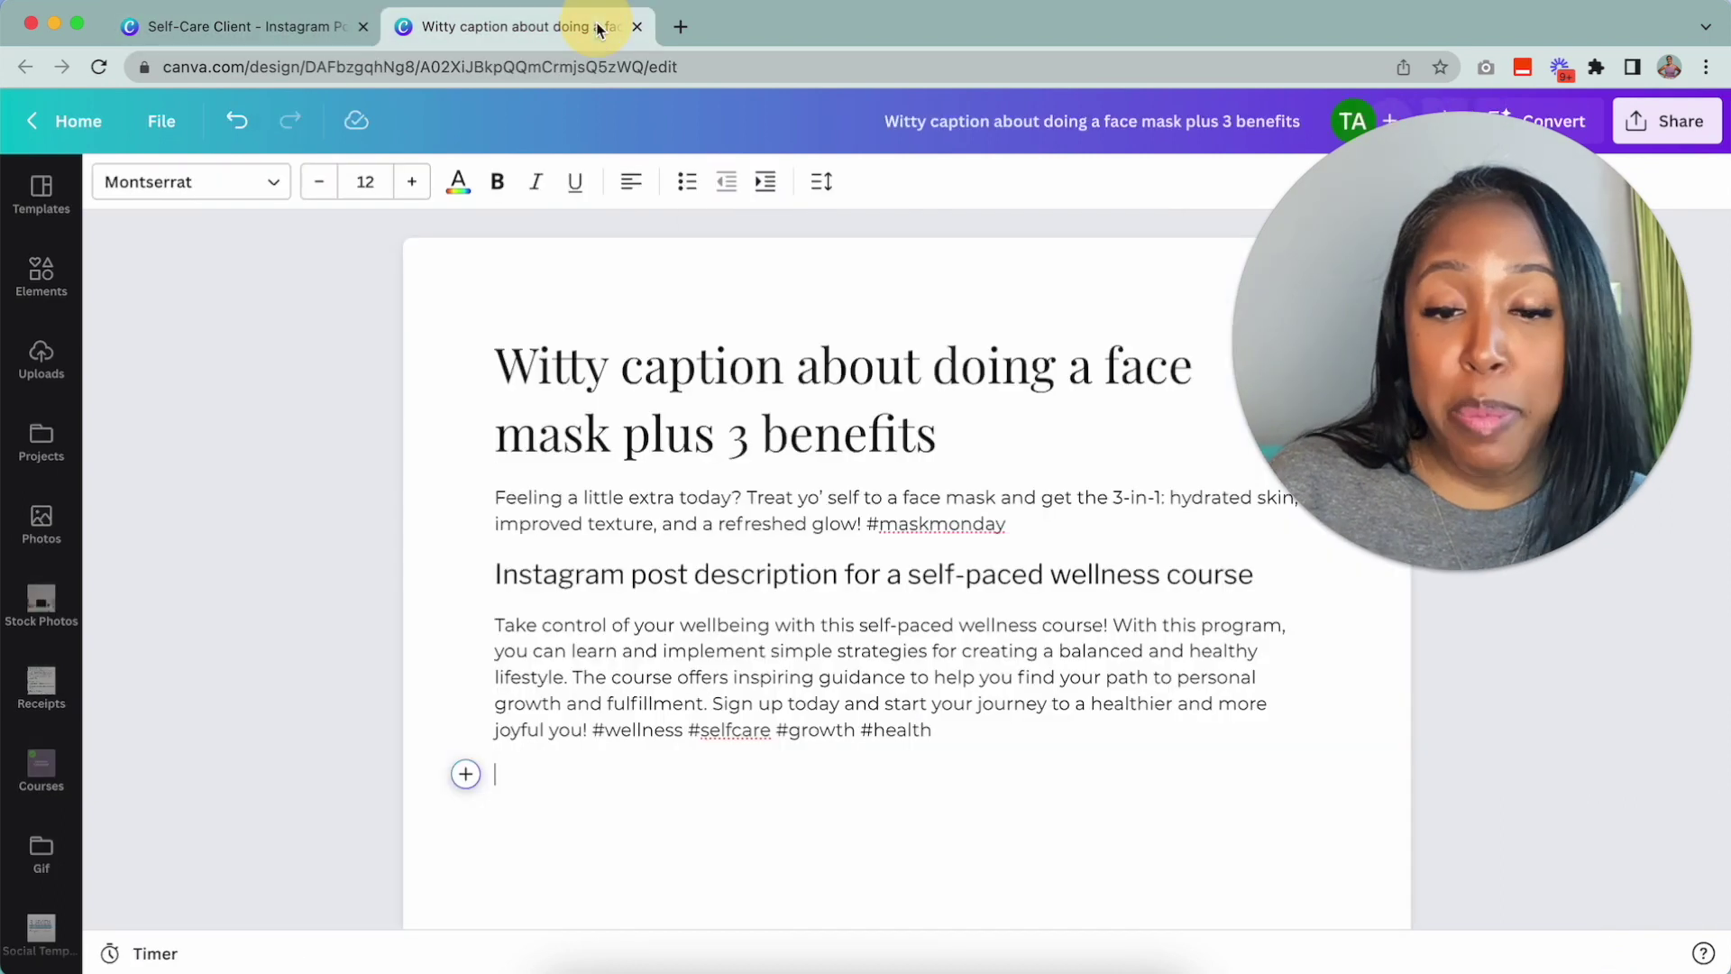
left_click(466, 773)
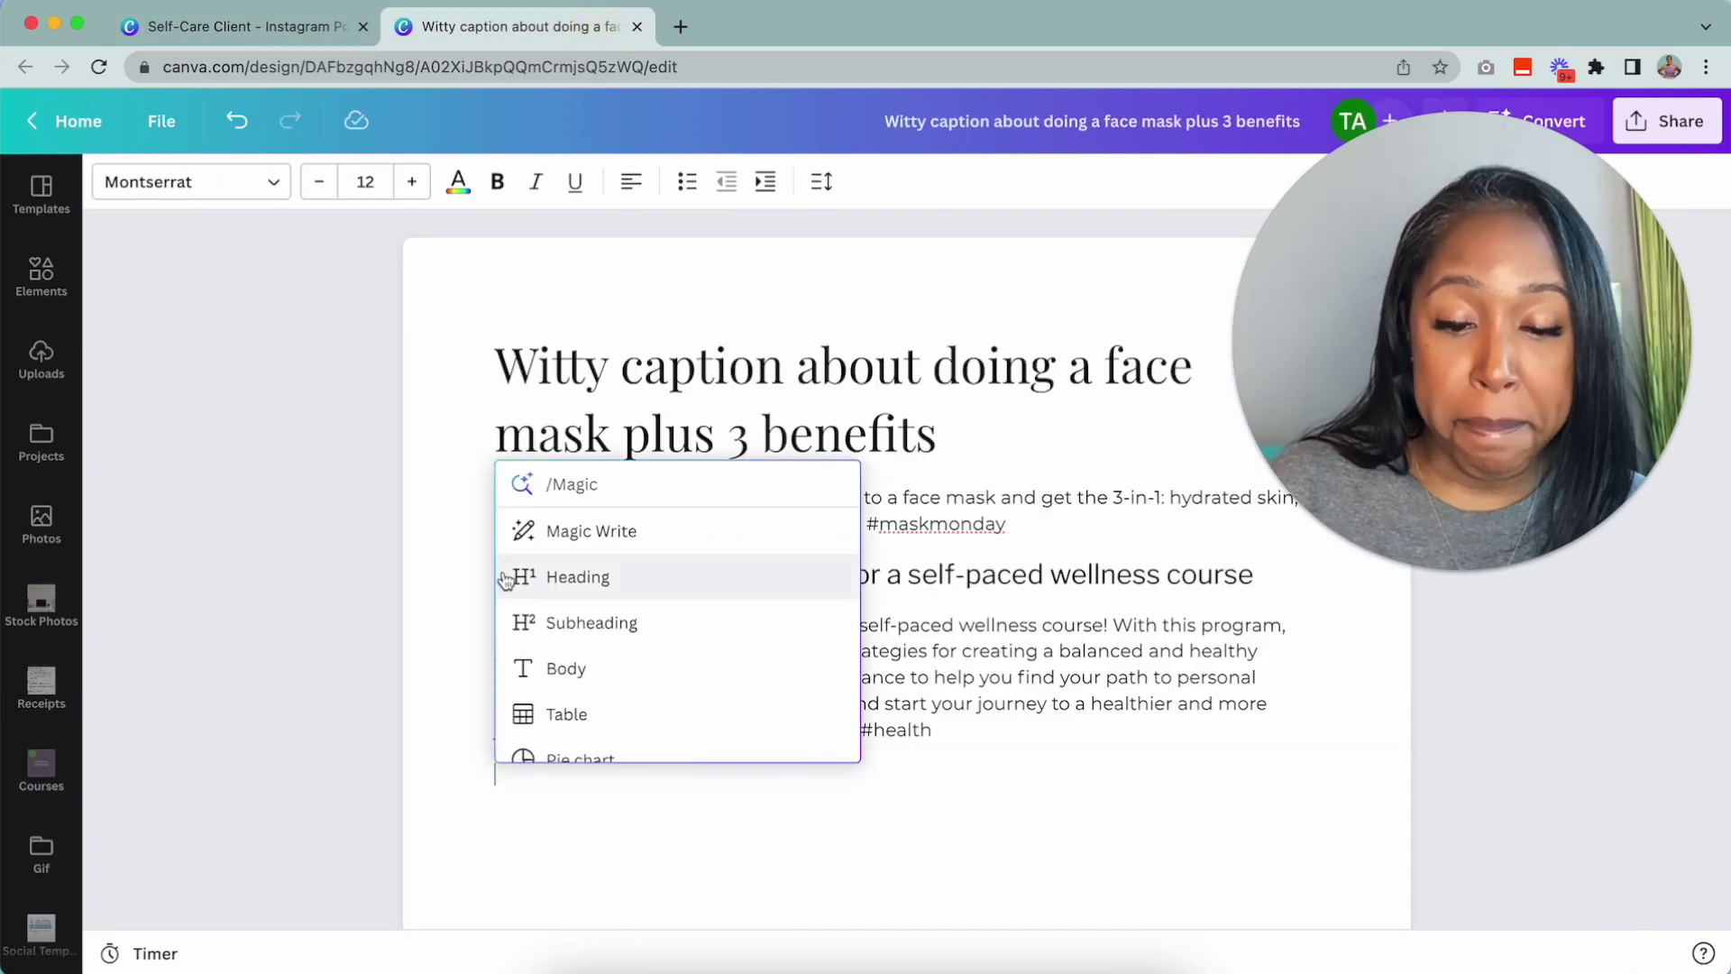
left_click(535, 530)
type("informative Instagram post with 5 tips to improve your social wellness and the benefits of each")
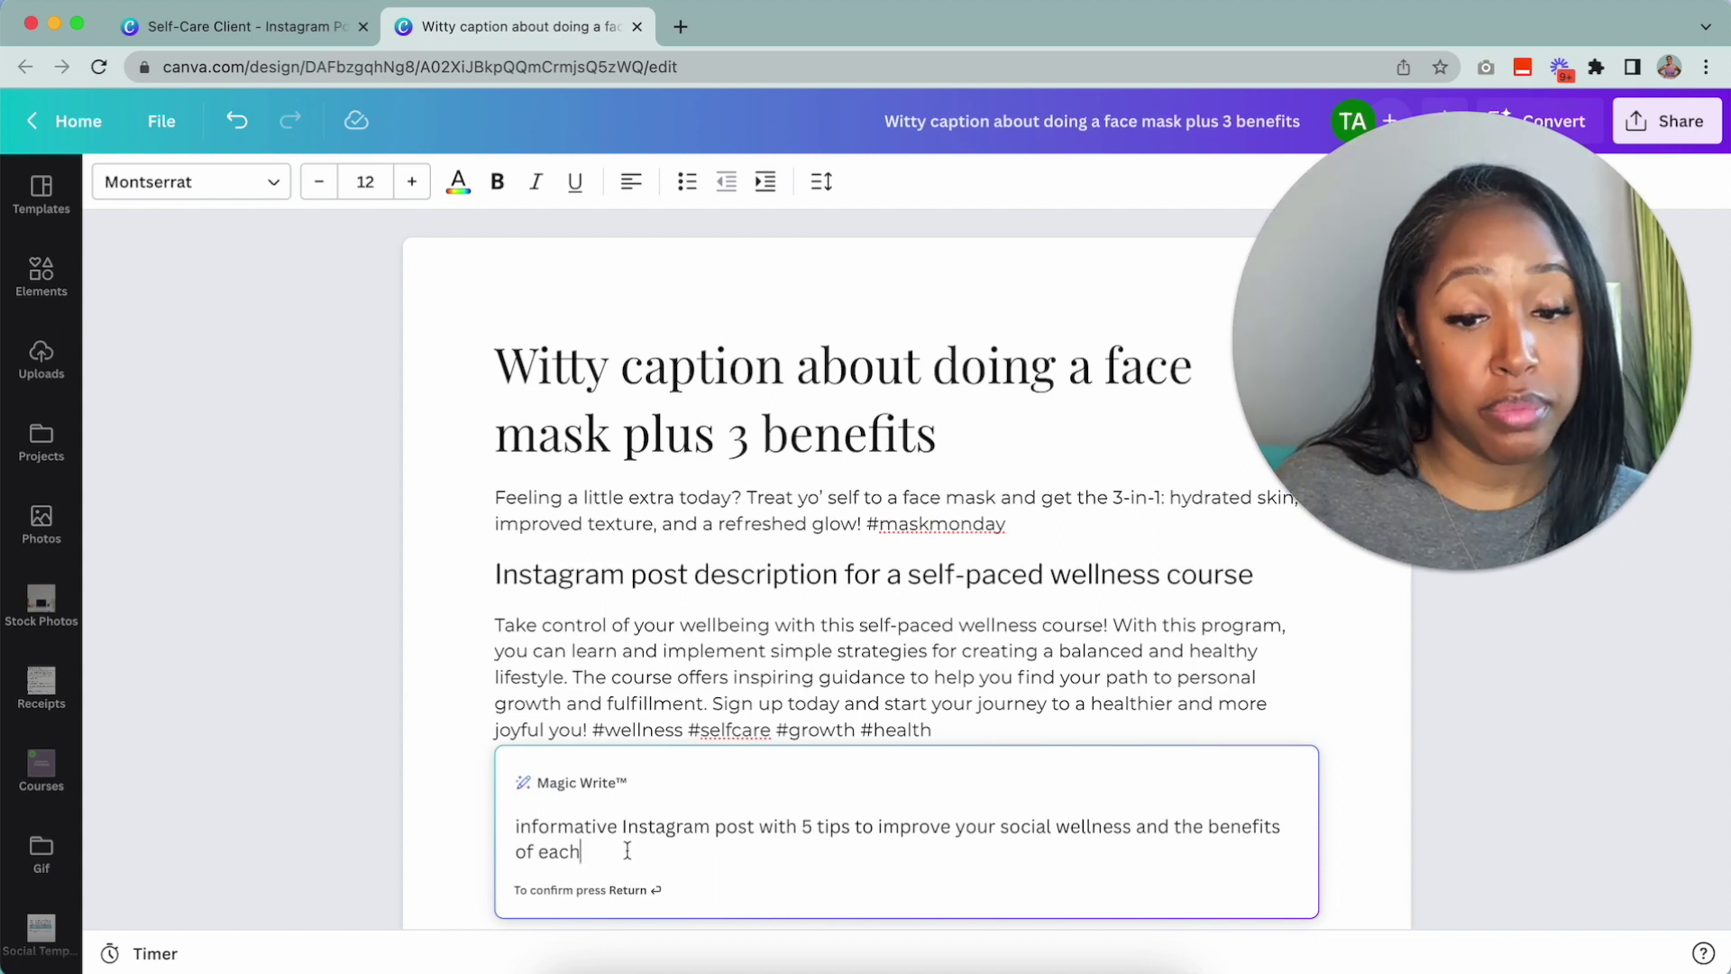
key("Return")
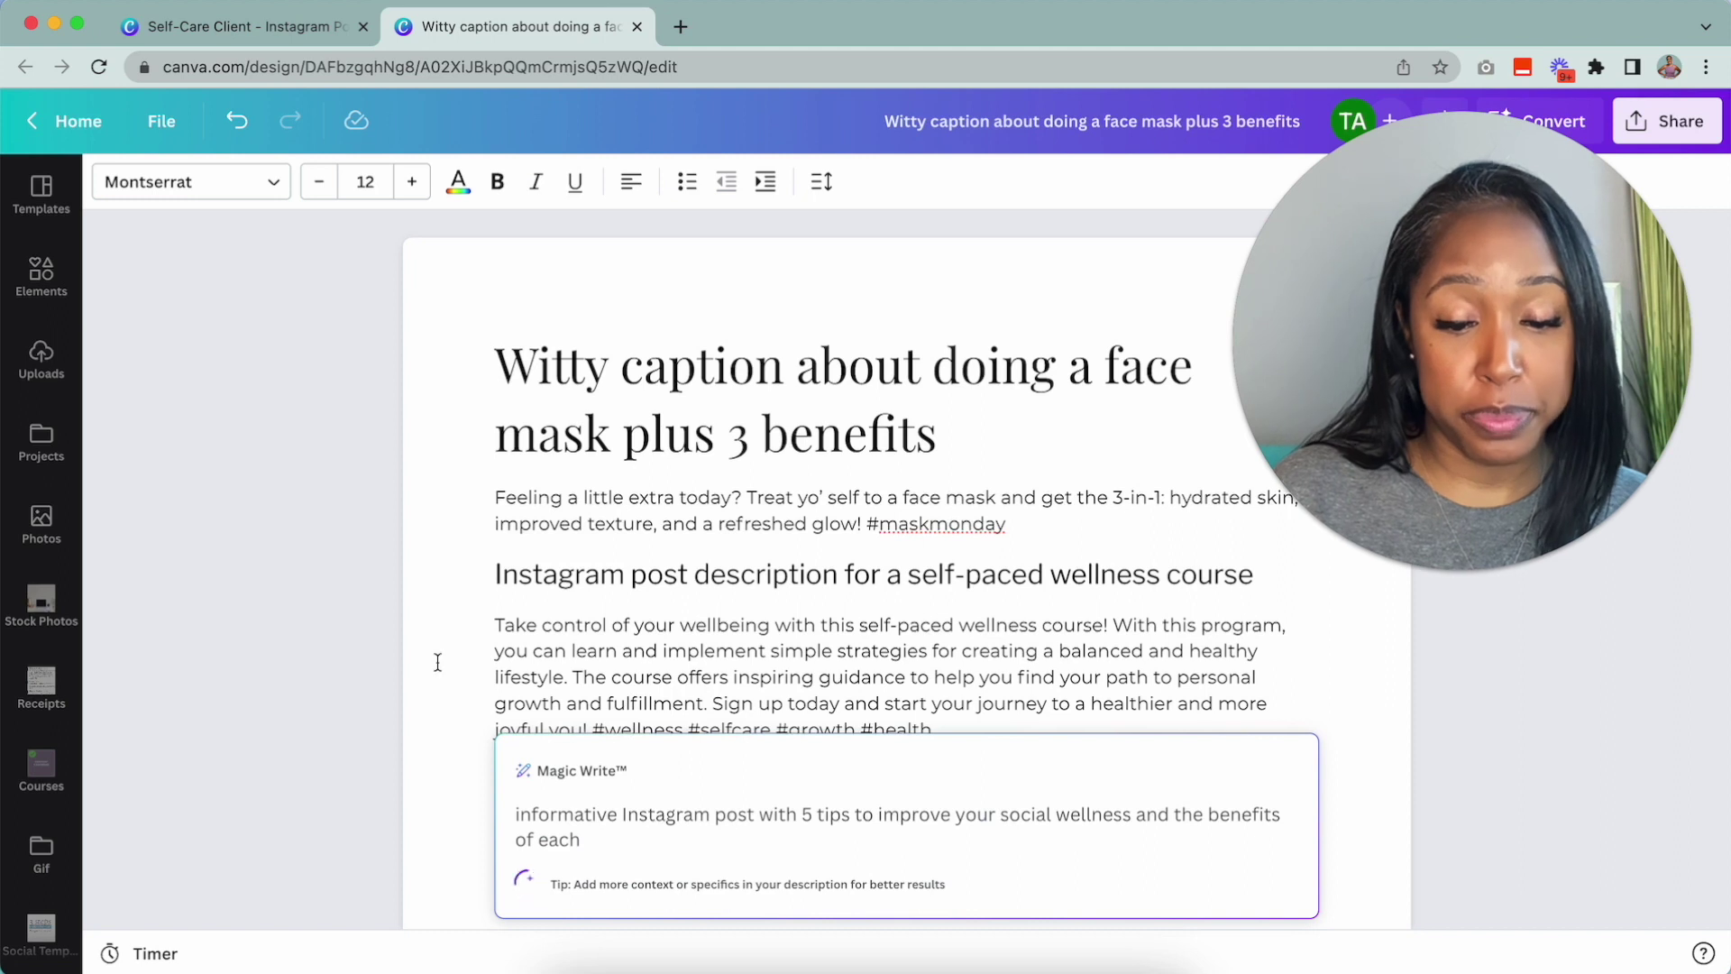
scroll(517, 668, "up", 2)
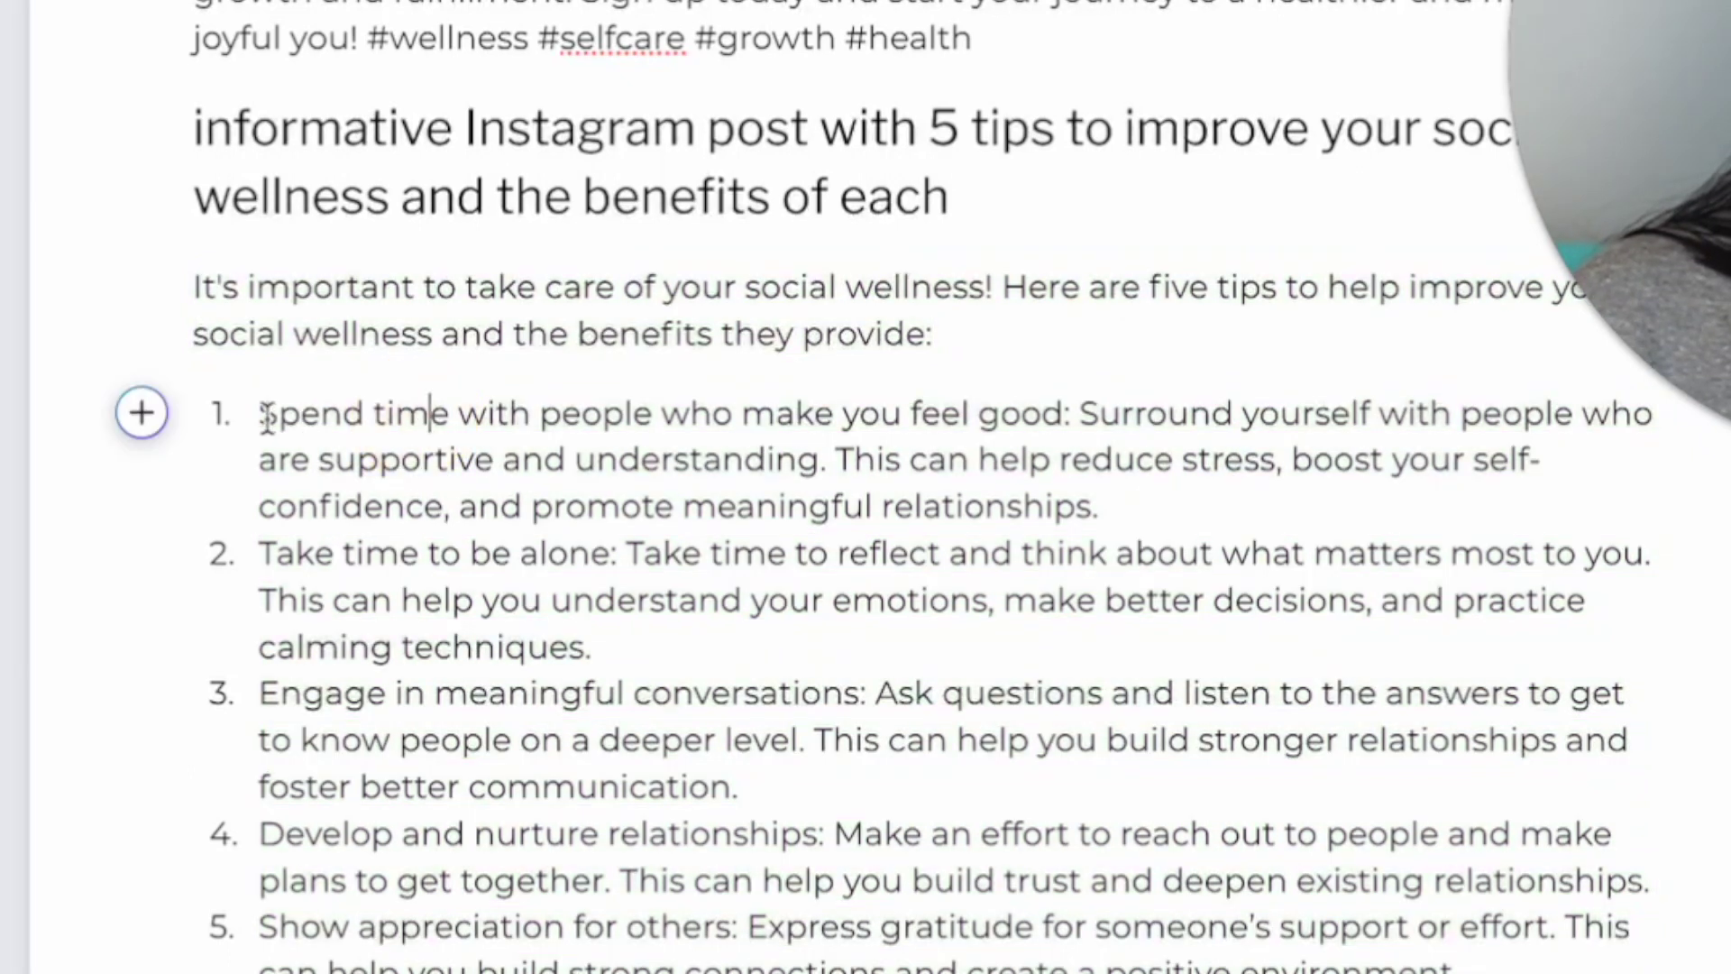
left_click_drag(257, 412, 986, 541)
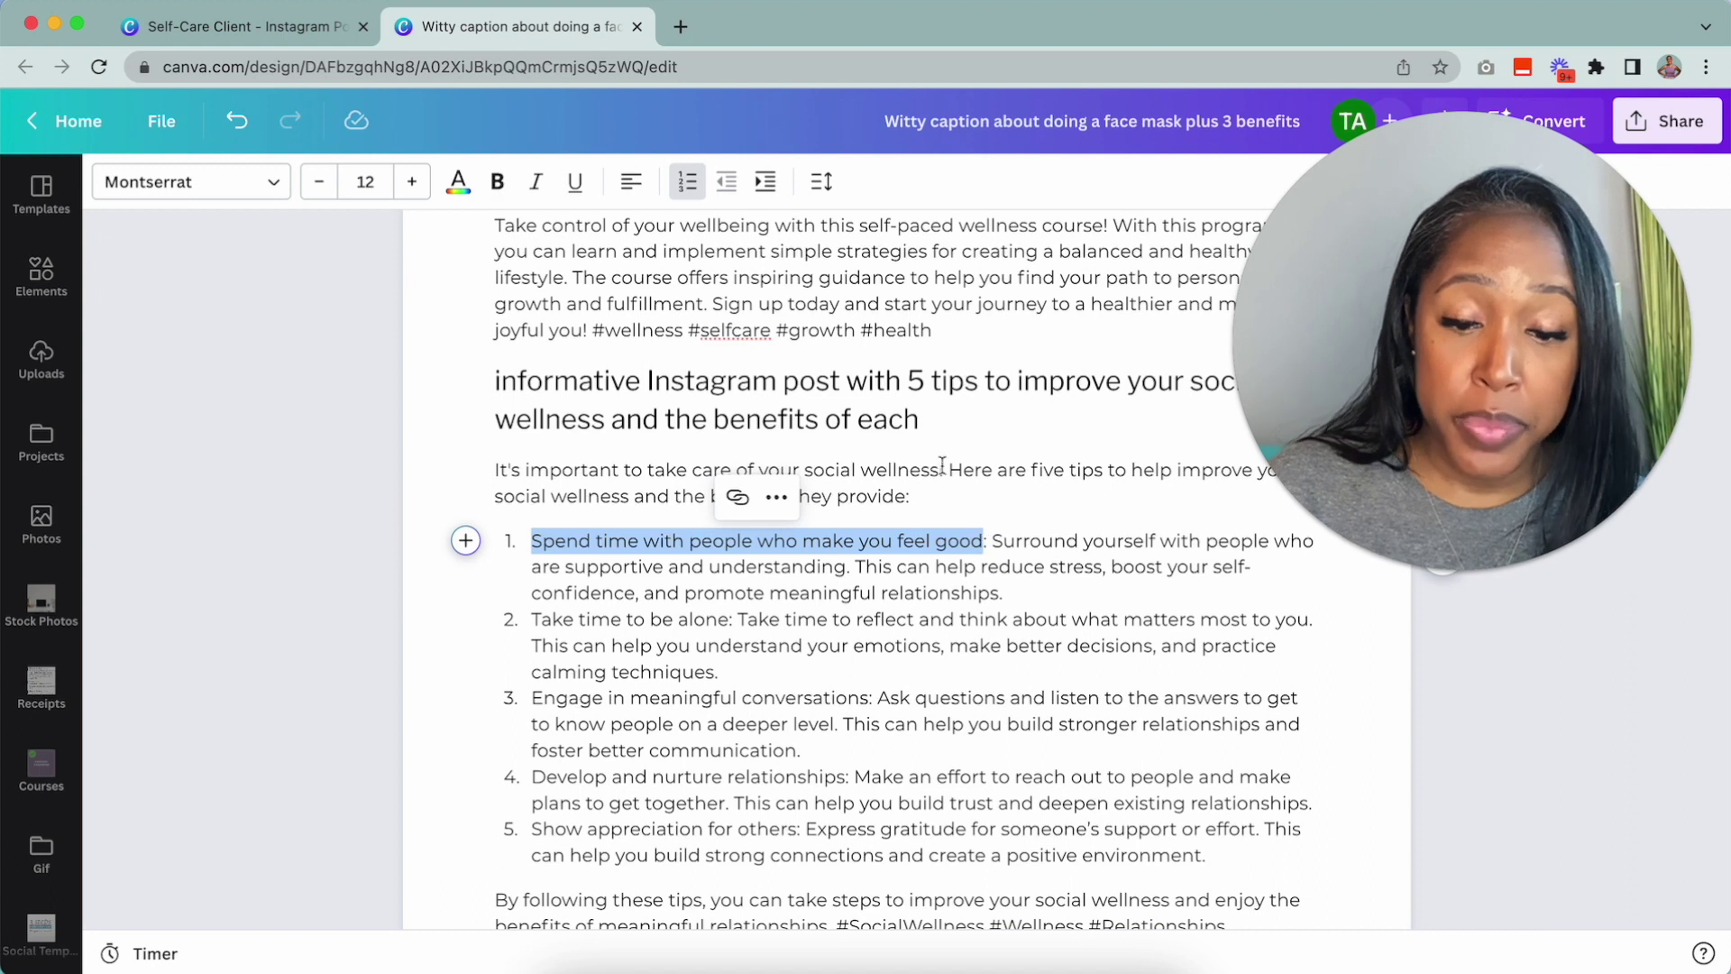
Replace page 10's heading with tip 1's unnumbered title, widened and moved above the body.
left_click(297, 38)
scroll(951, 616, "down", 1)
scroll(950, 615, "down", 3)
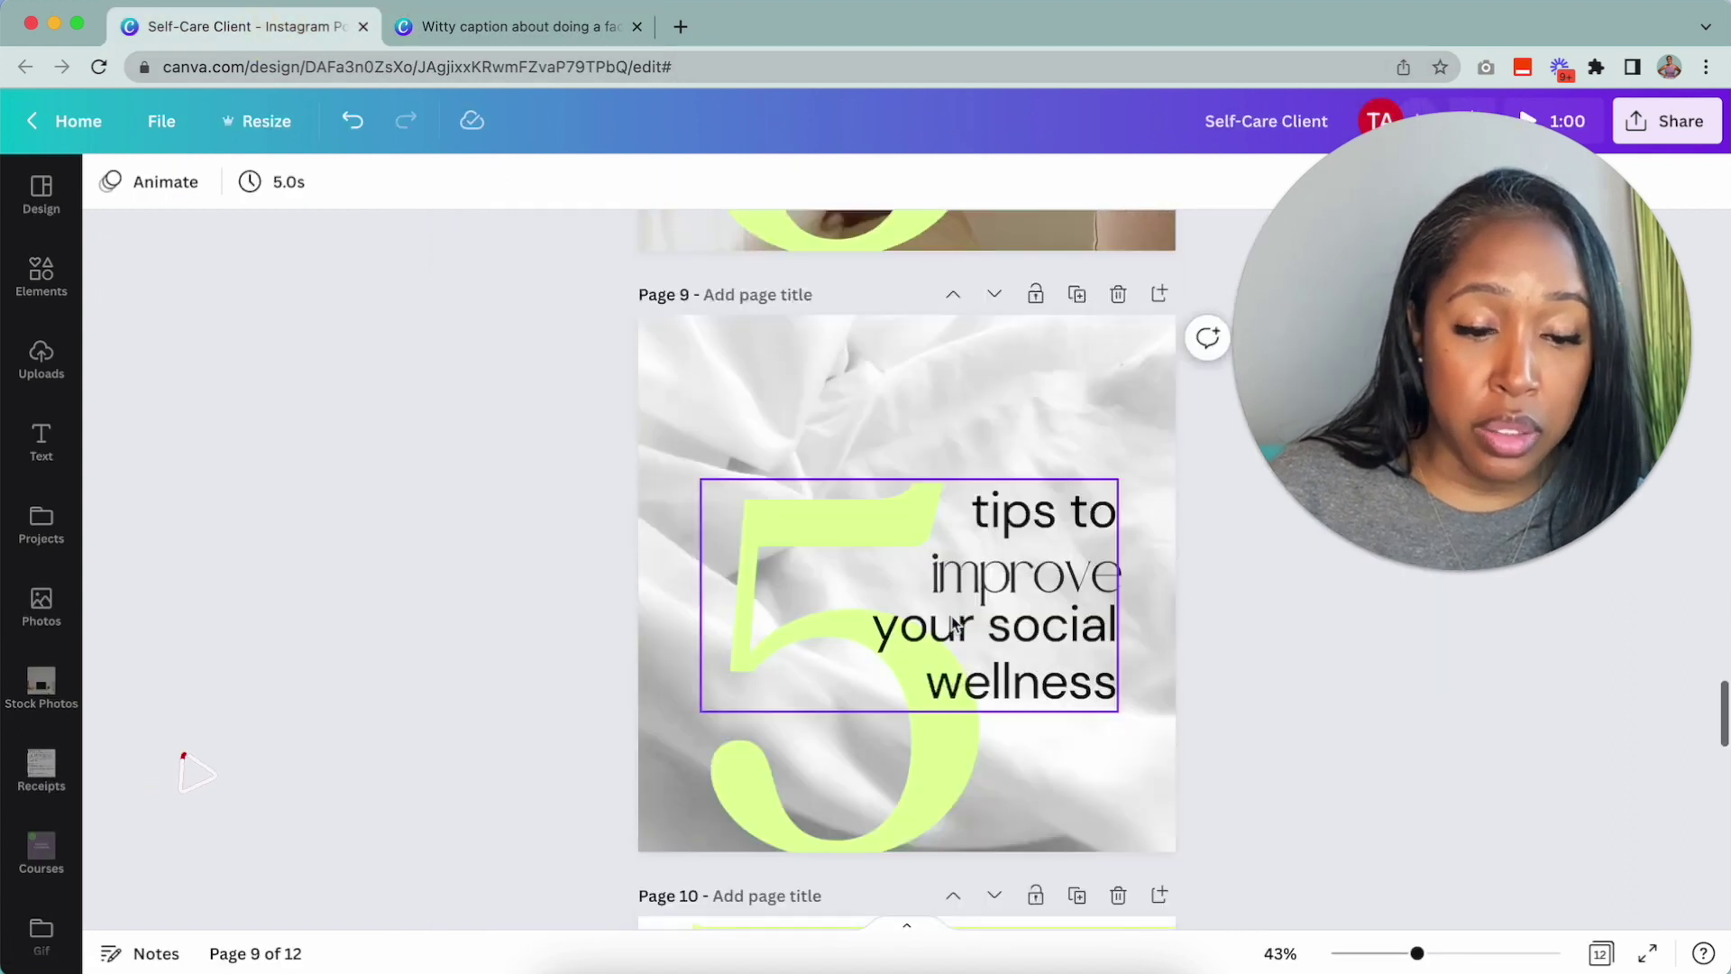
scroll(951, 615, "down", 1)
scroll(990, 594, "down", 3)
left_click(819, 459)
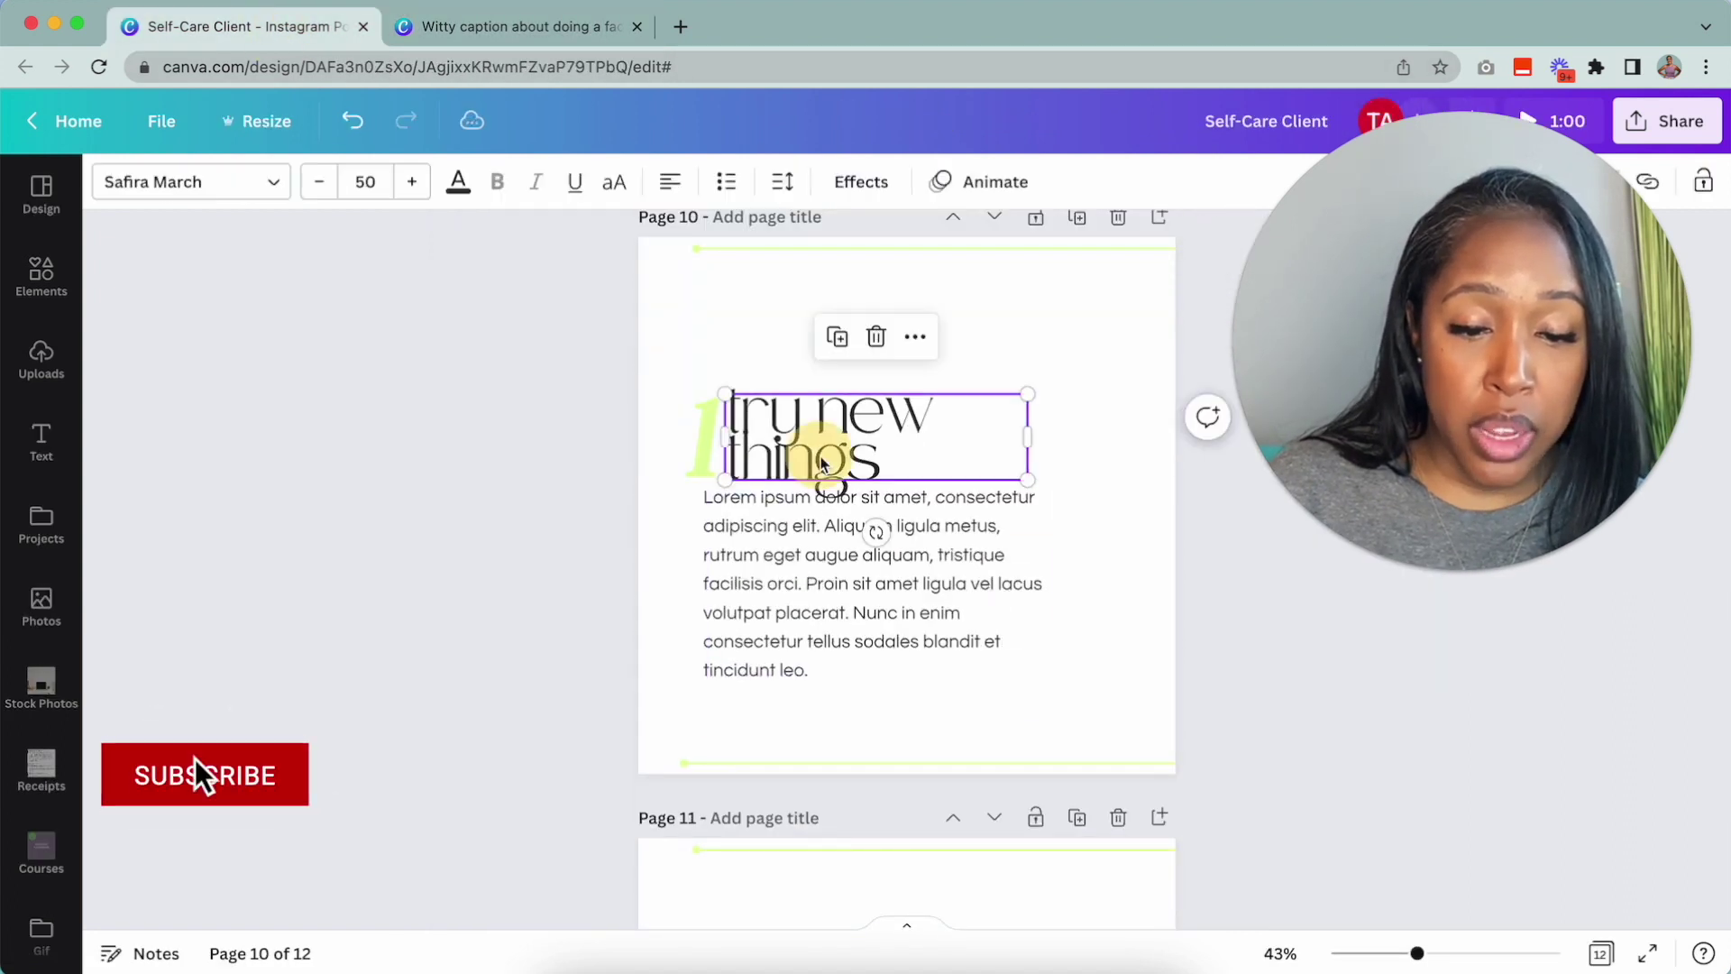
type("1.Spend time with people who make you feel good")
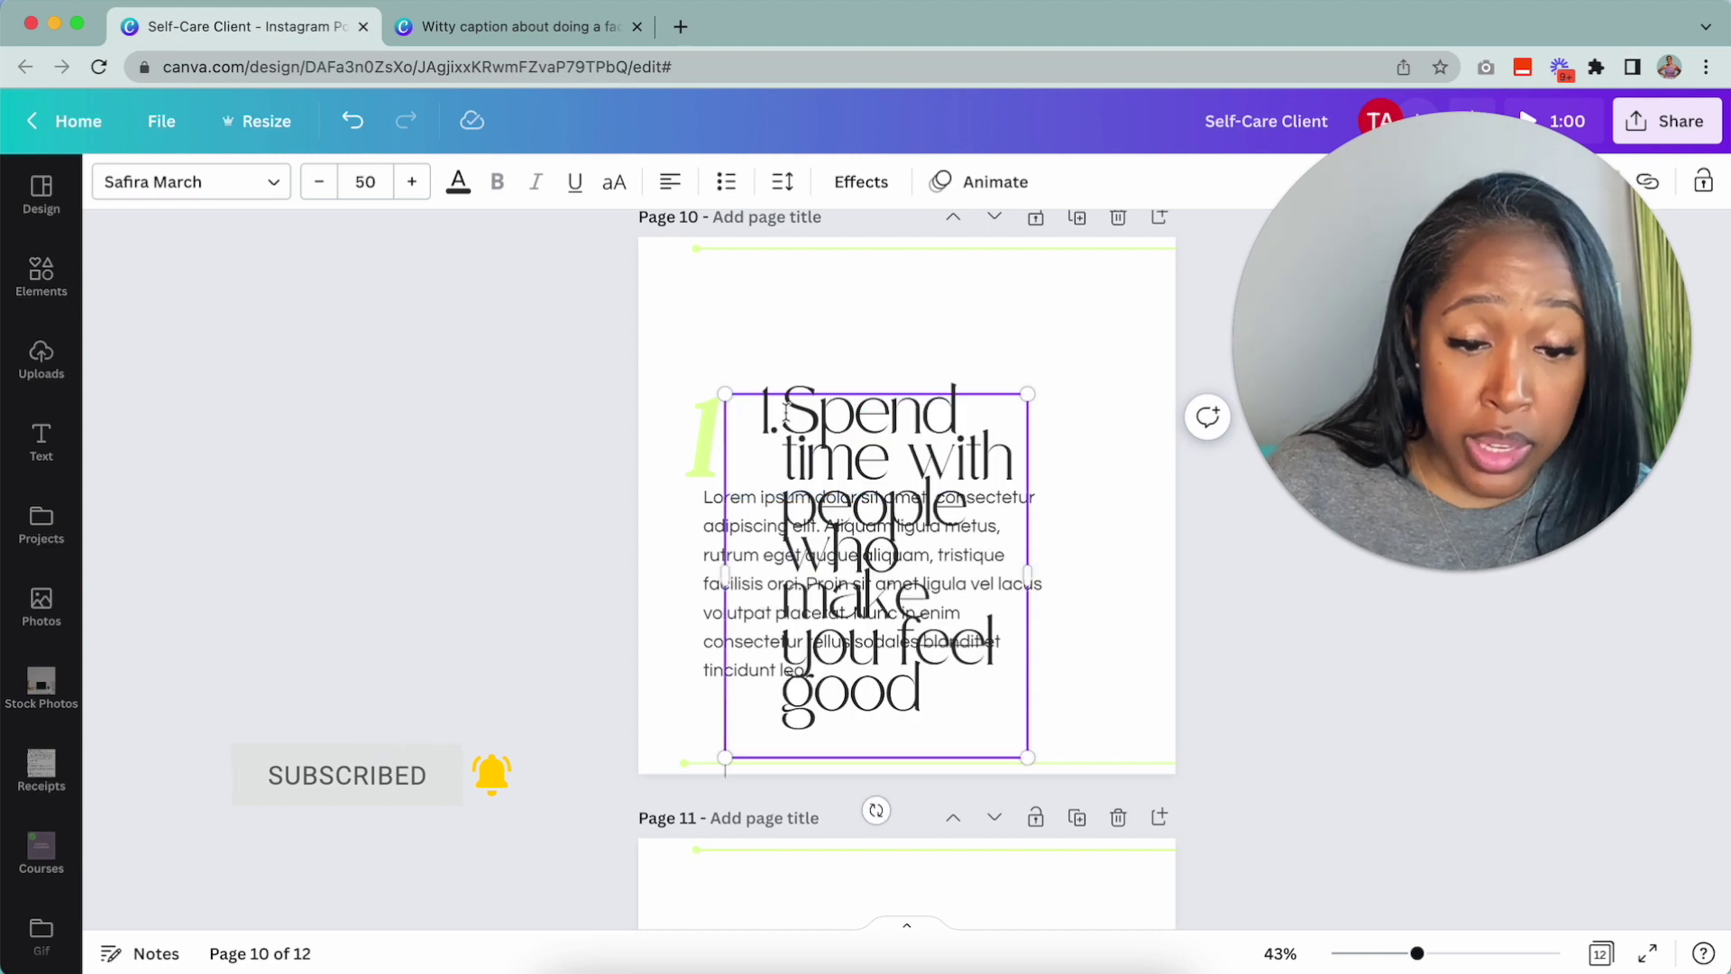
left_click(782, 412)
key("BackSpace")
key("BackSpace")
left_click_drag(1025, 549, 1122, 557)
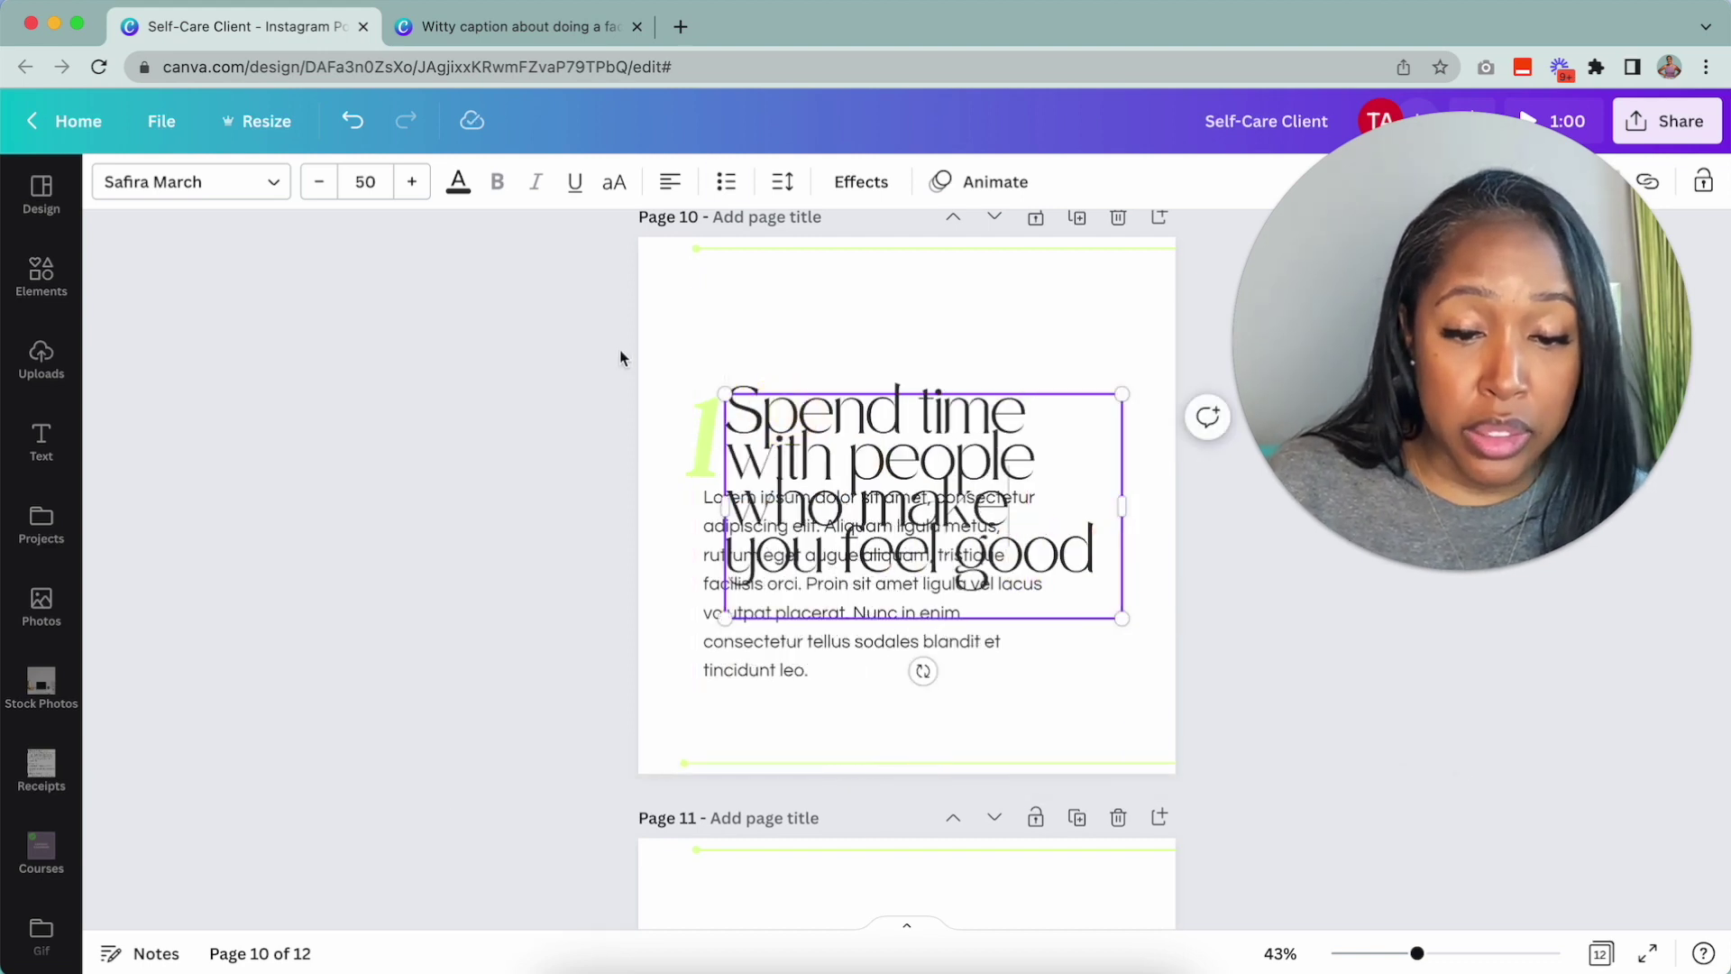
left_click(620, 357)
left_click_drag(785, 432, 784, 330)
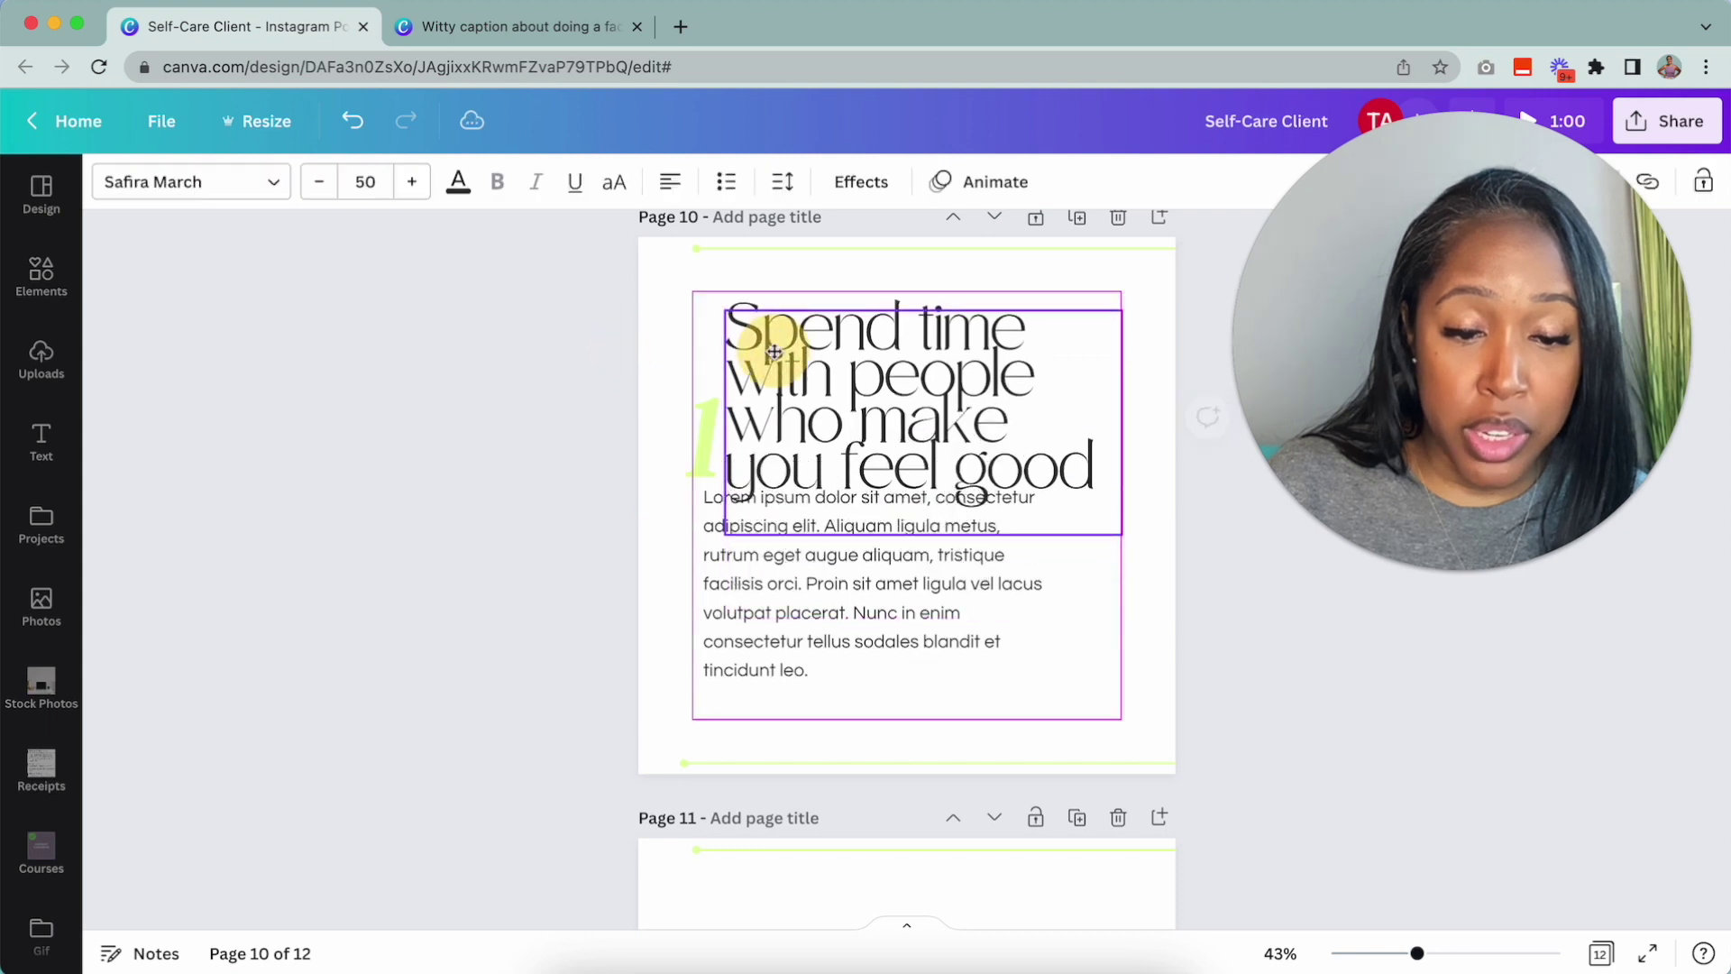
left_click(692, 406)
left_click(710, 554)
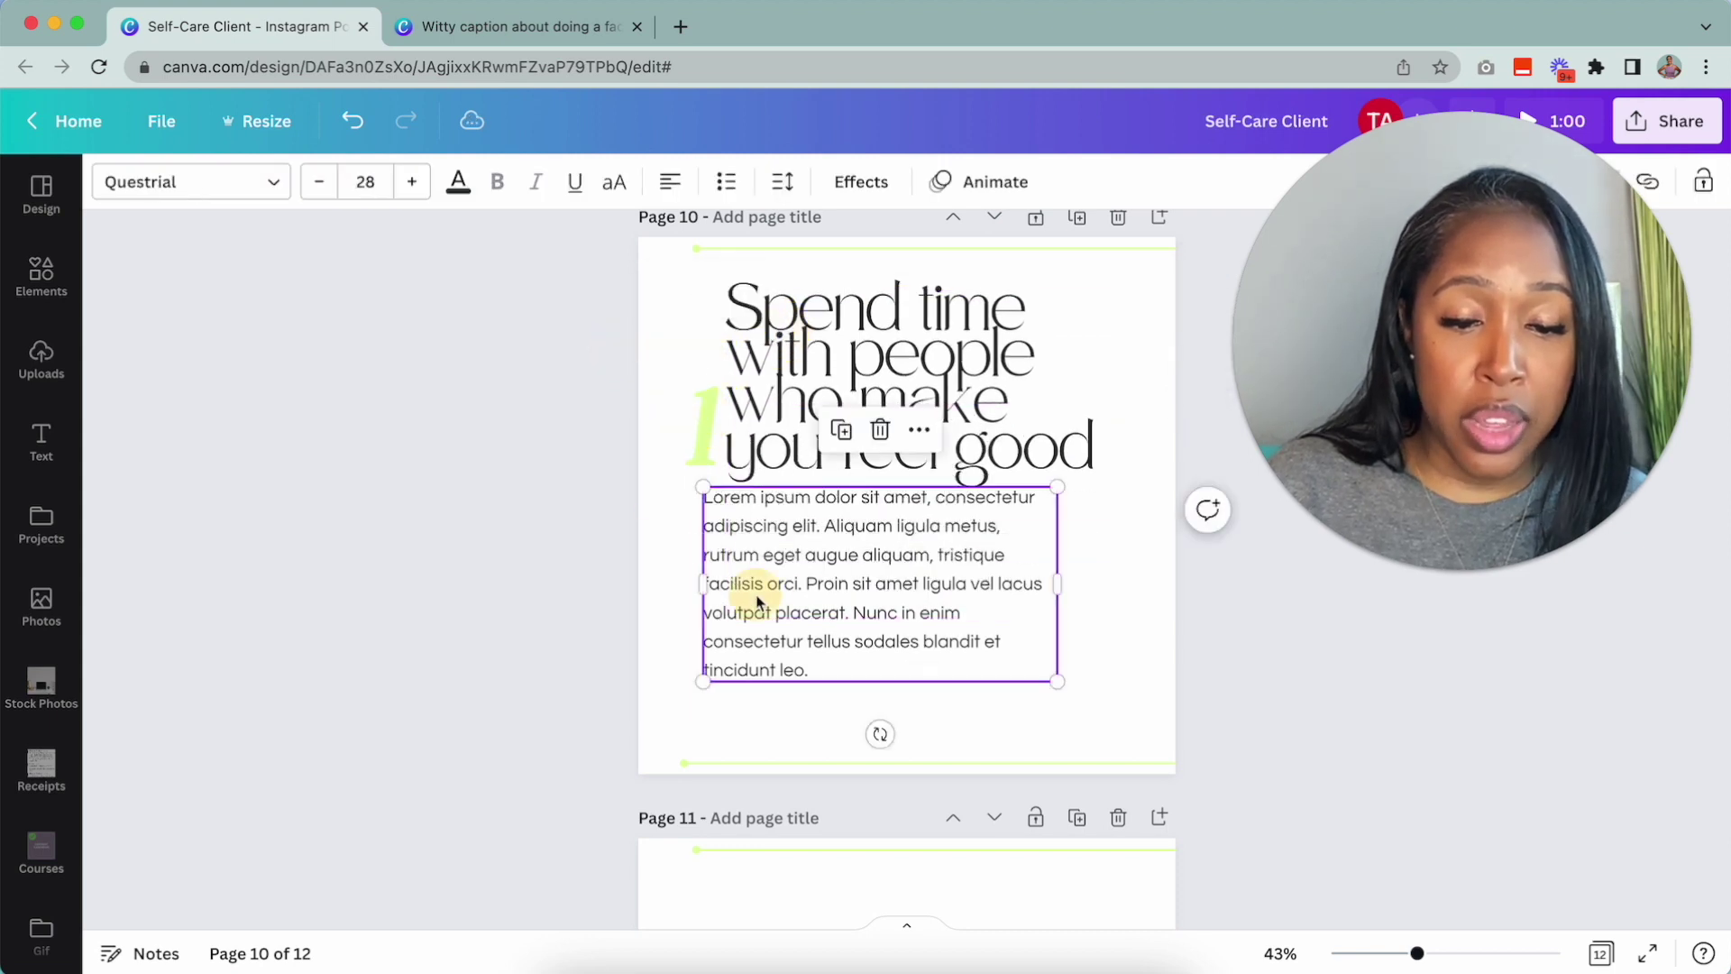
left_click_drag(757, 602, 755, 609)
Copy tip 1's benefit sentence from the Doc over page 10's Lorem ipsum body text.
left_click(420, 34)
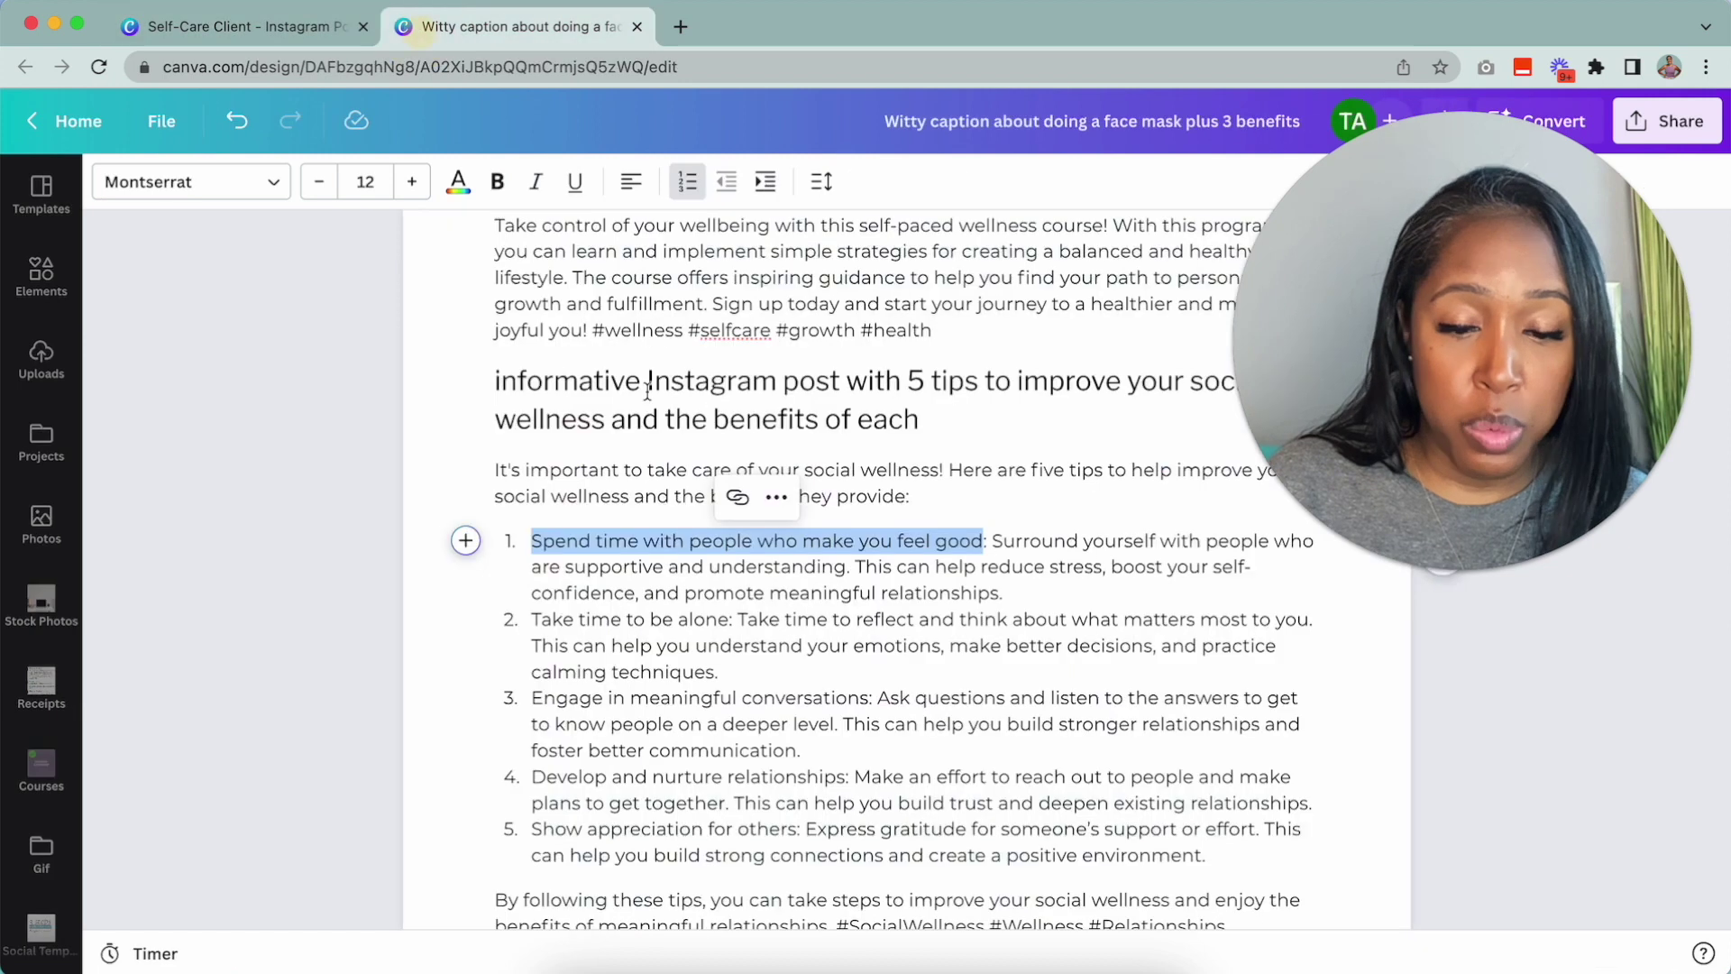
left_click(993, 539)
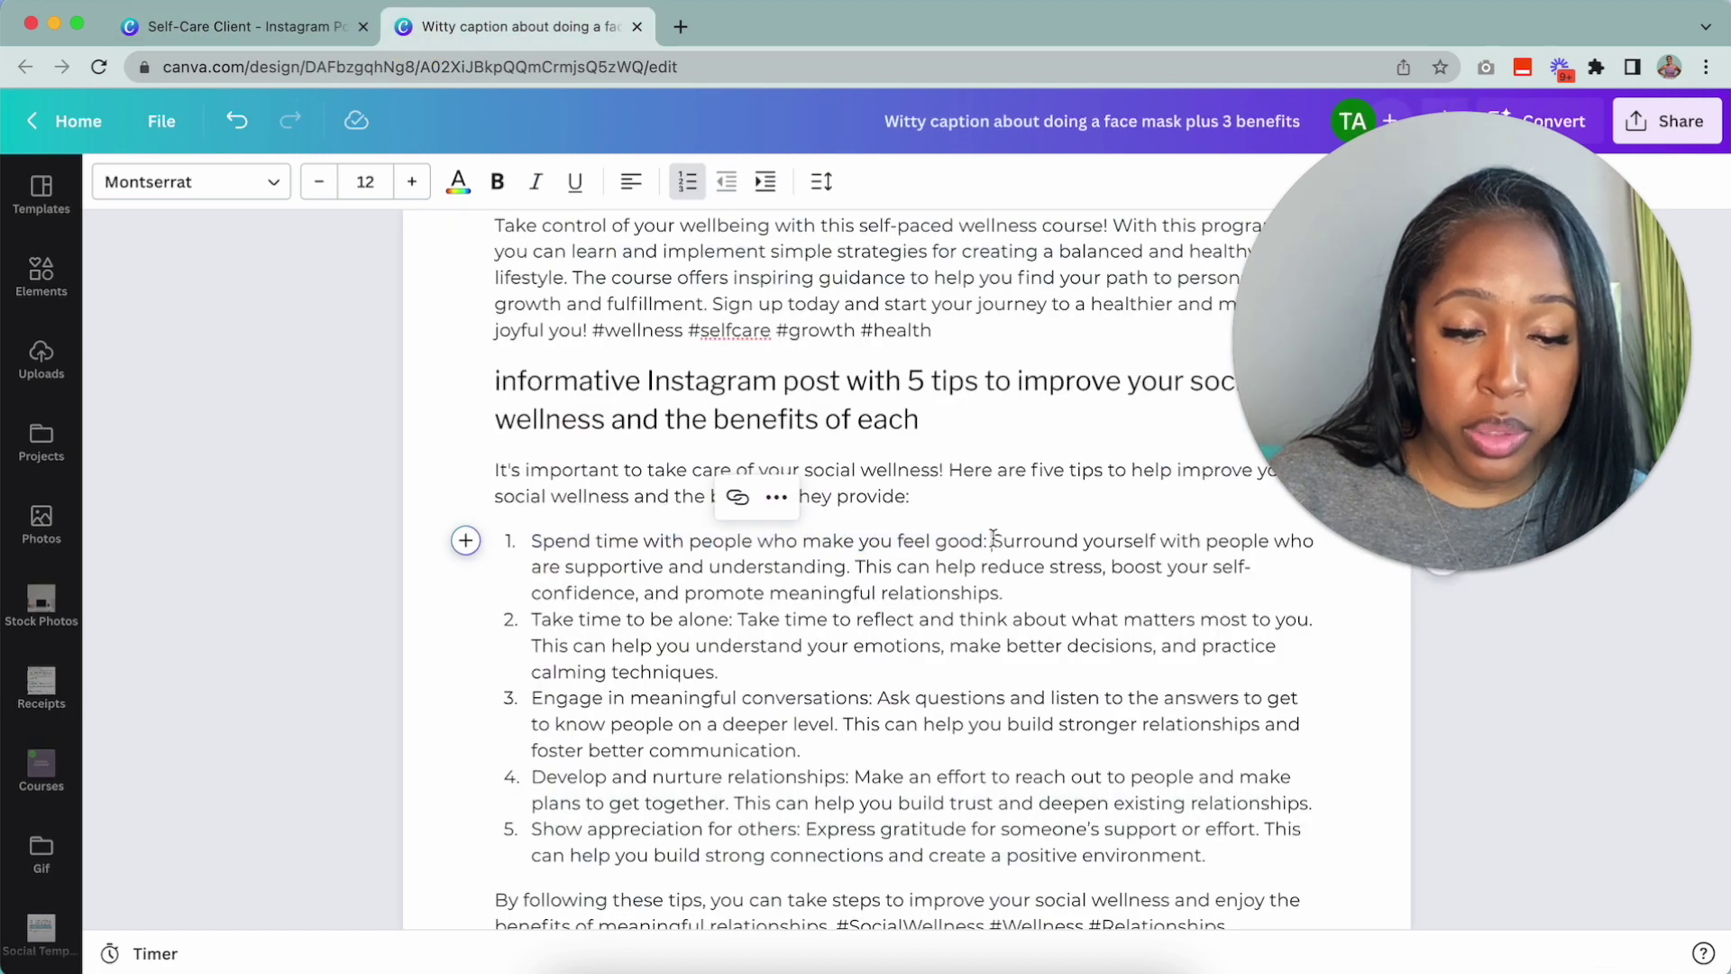
left_click_drag(995, 539, 1049, 567)
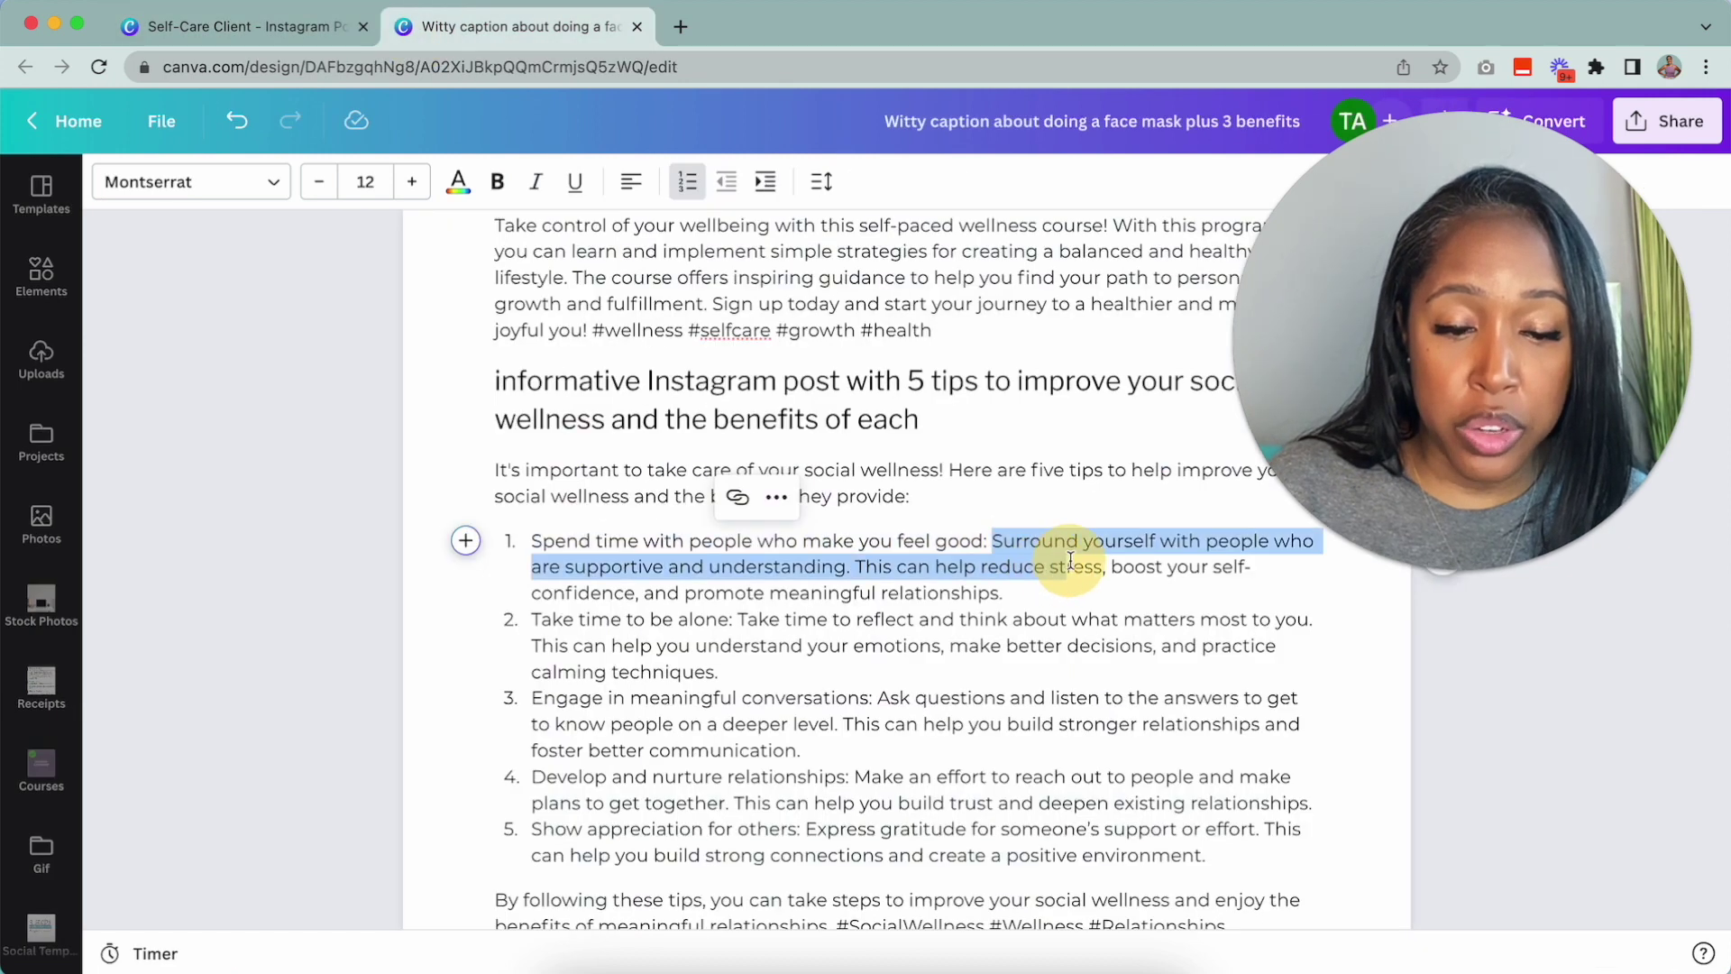
left_click_drag(1072, 564, 1026, 586)
key("ctrl+c")
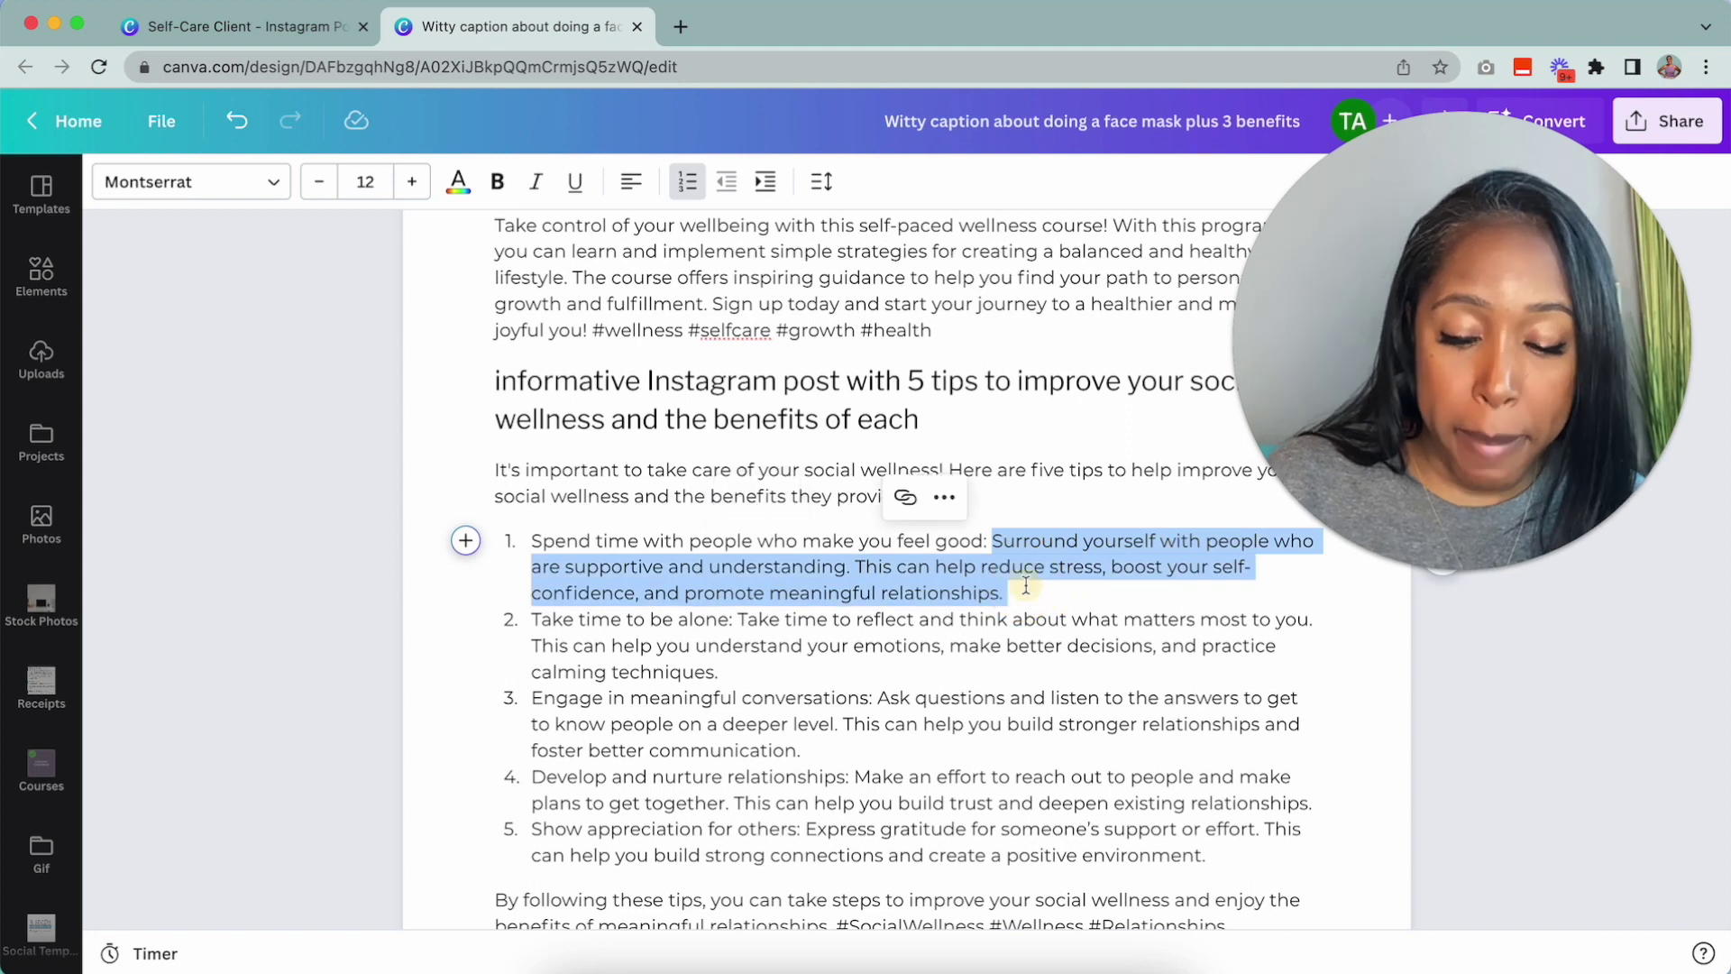
left_click(218, 27)
left_click(784, 458)
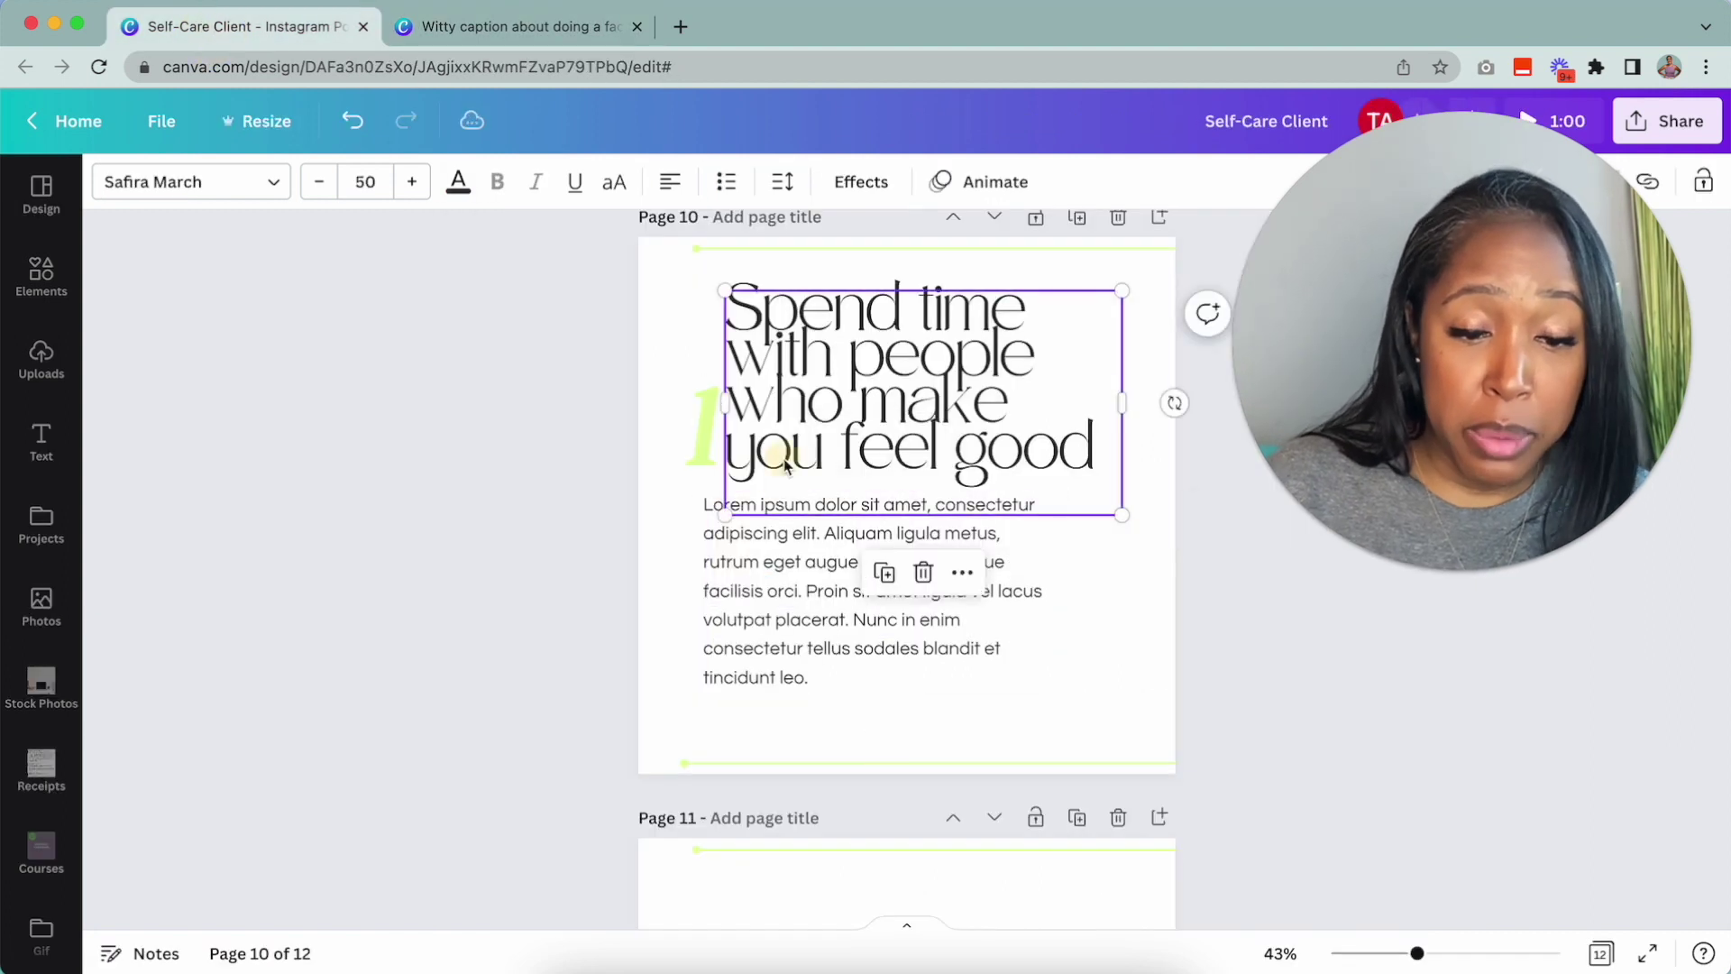
left_click(773, 610)
key("BackSpace")
key("ctrl+v")
Remove the body's list numbering and shift the body, numeral and heading slightly lower.
left_click(734, 503)
key("BackSpace")
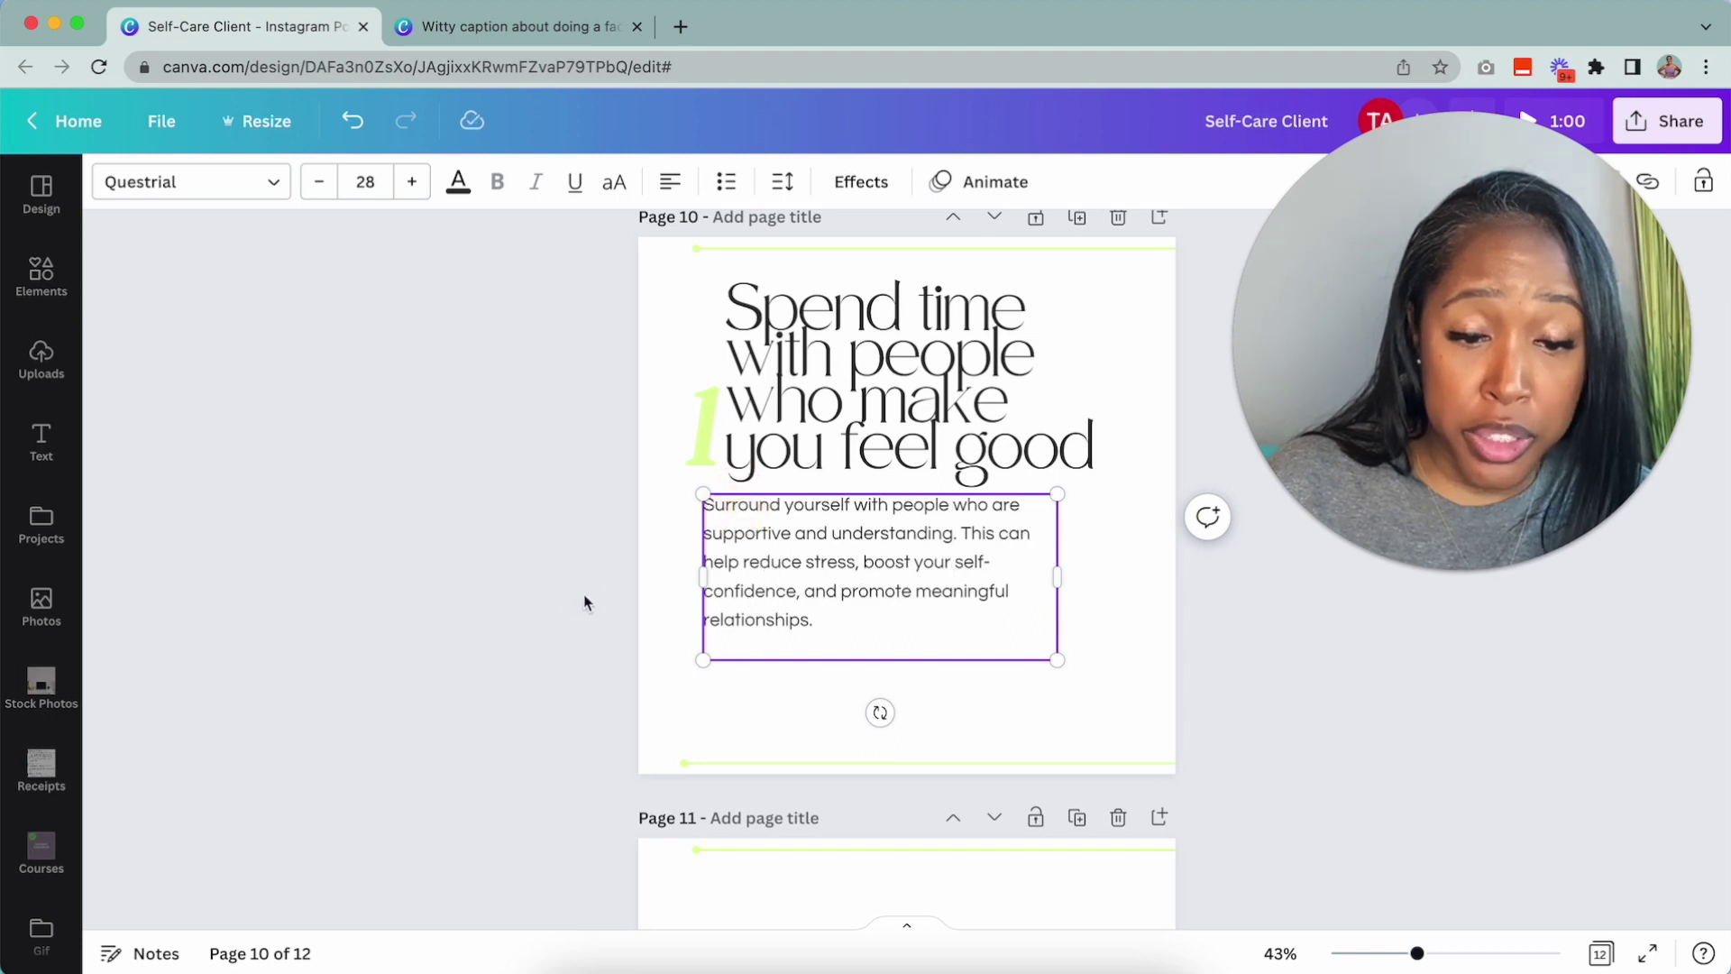
left_click(599, 569)
scroll(649, 582, "up", 1)
left_click_drag(770, 618, 761, 657)
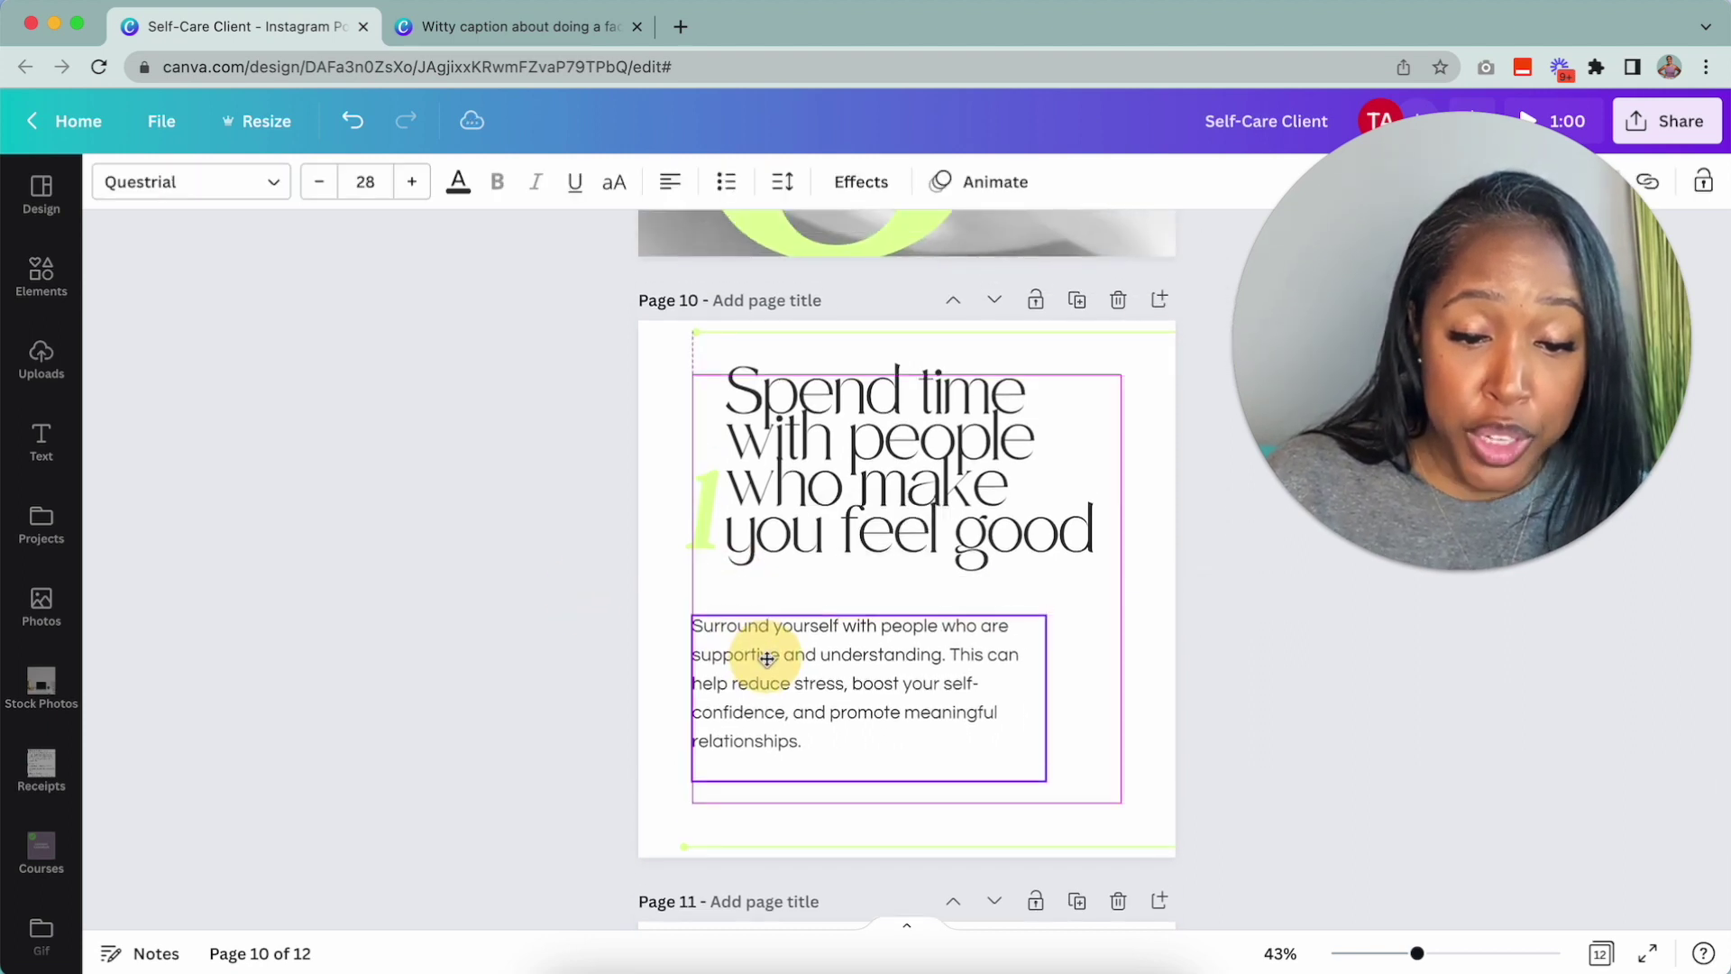
left_click_drag(694, 509, 704, 532)
left_click_drag(822, 463, 828, 490)
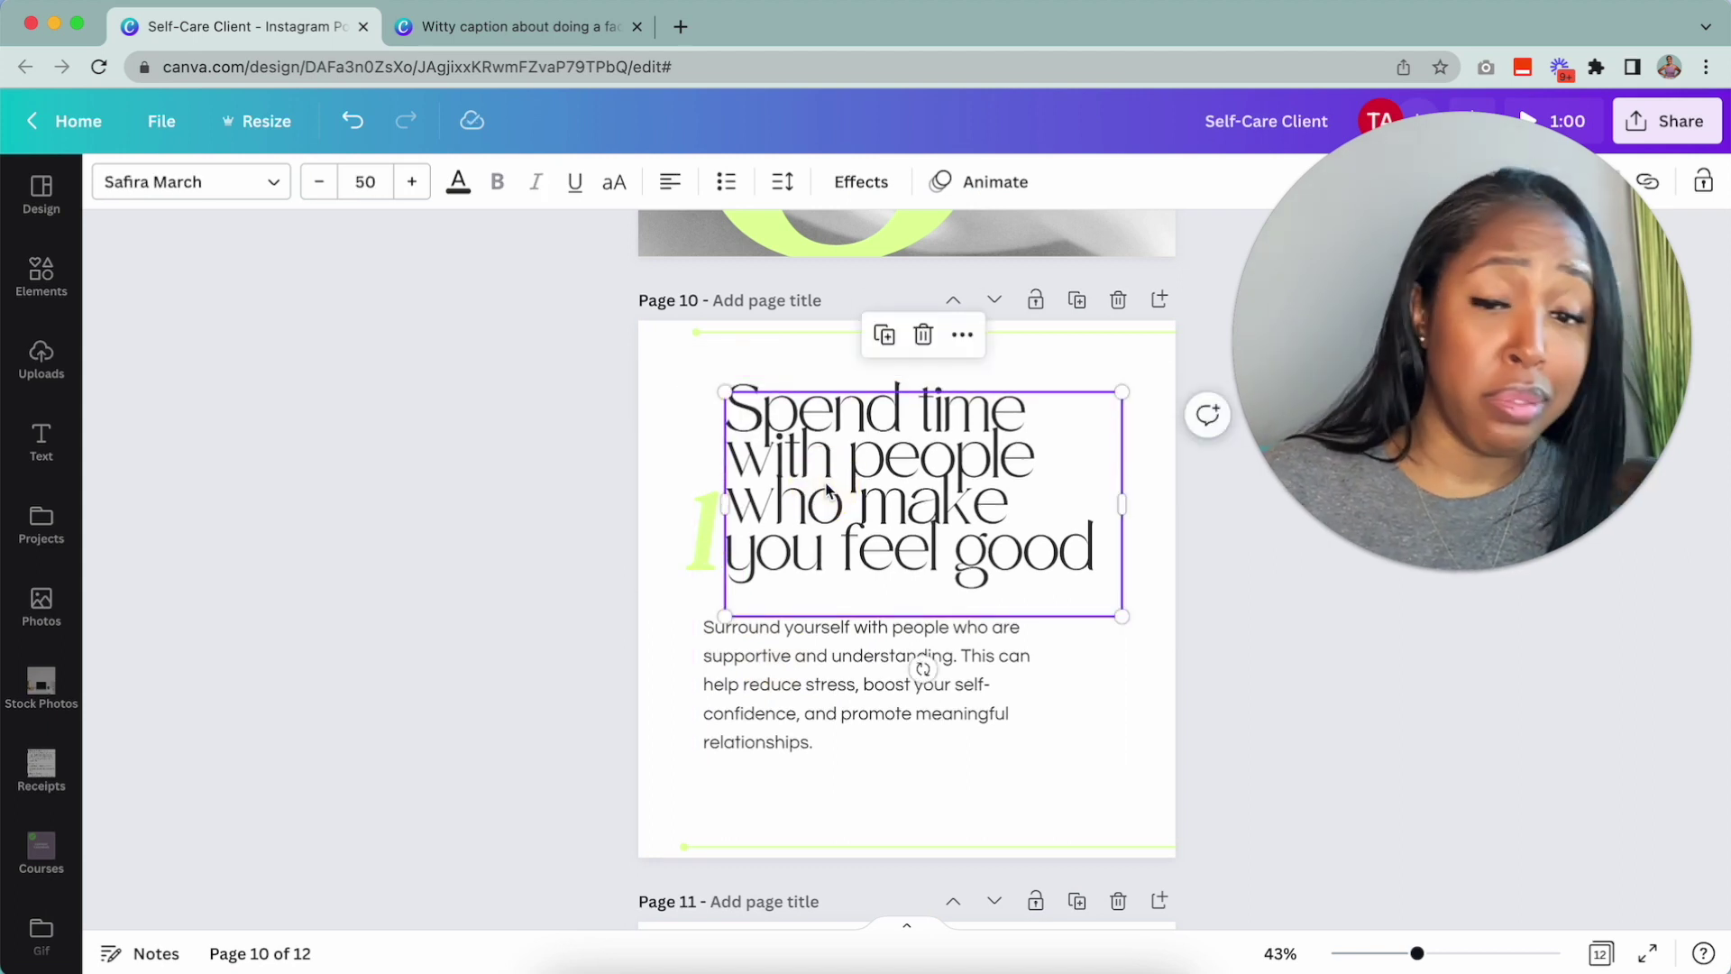
Return to the 'Witty caption' Doc and clear the selection in tip 1.
left_click(431, 23)
scroll(554, 613, "down", 2)
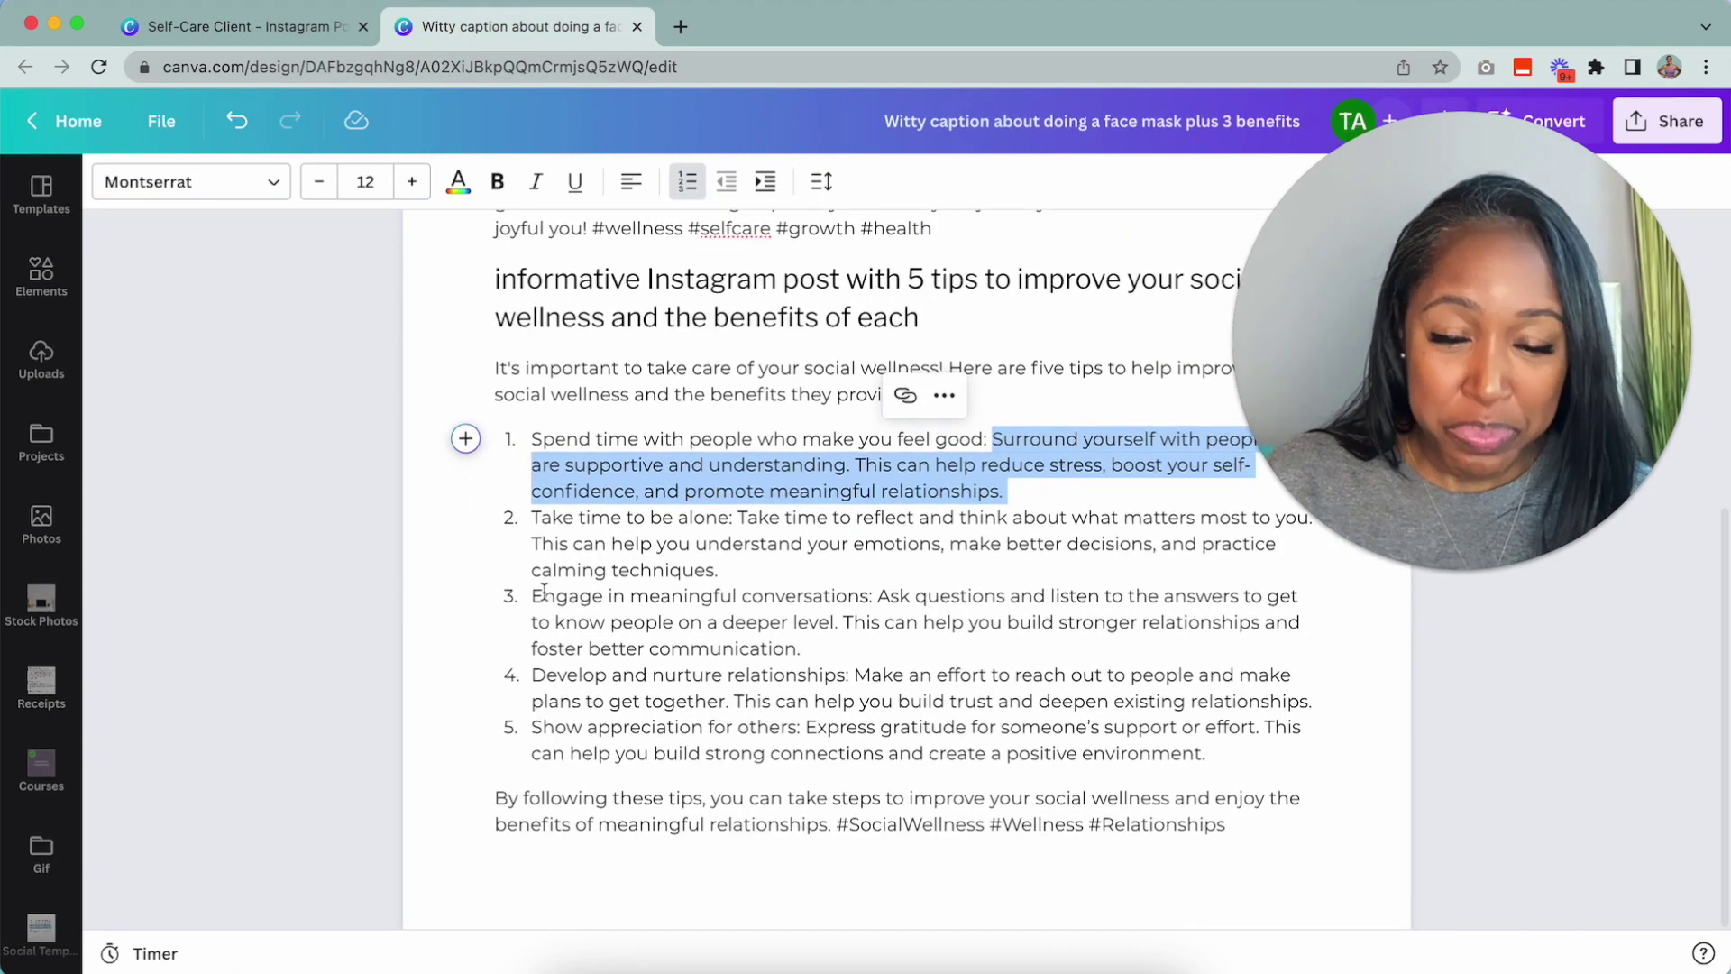
left_click(545, 902)
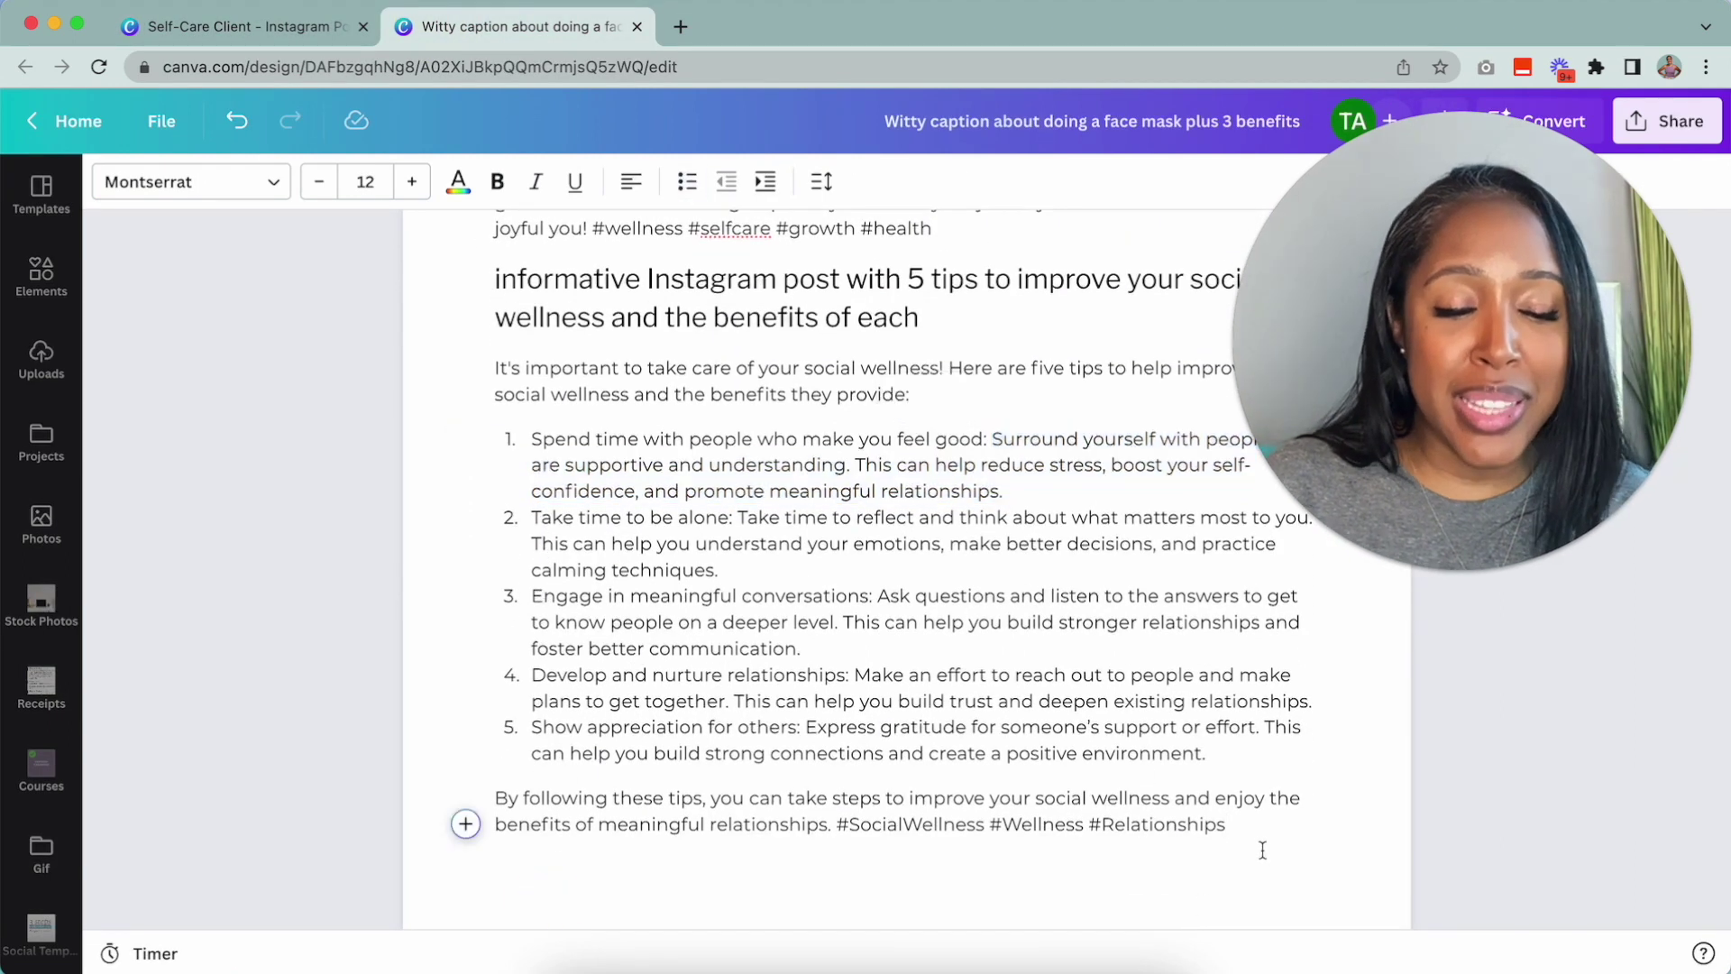
scroll(1262, 850, "down", 1)
scroll(920, 590, "down", 1)
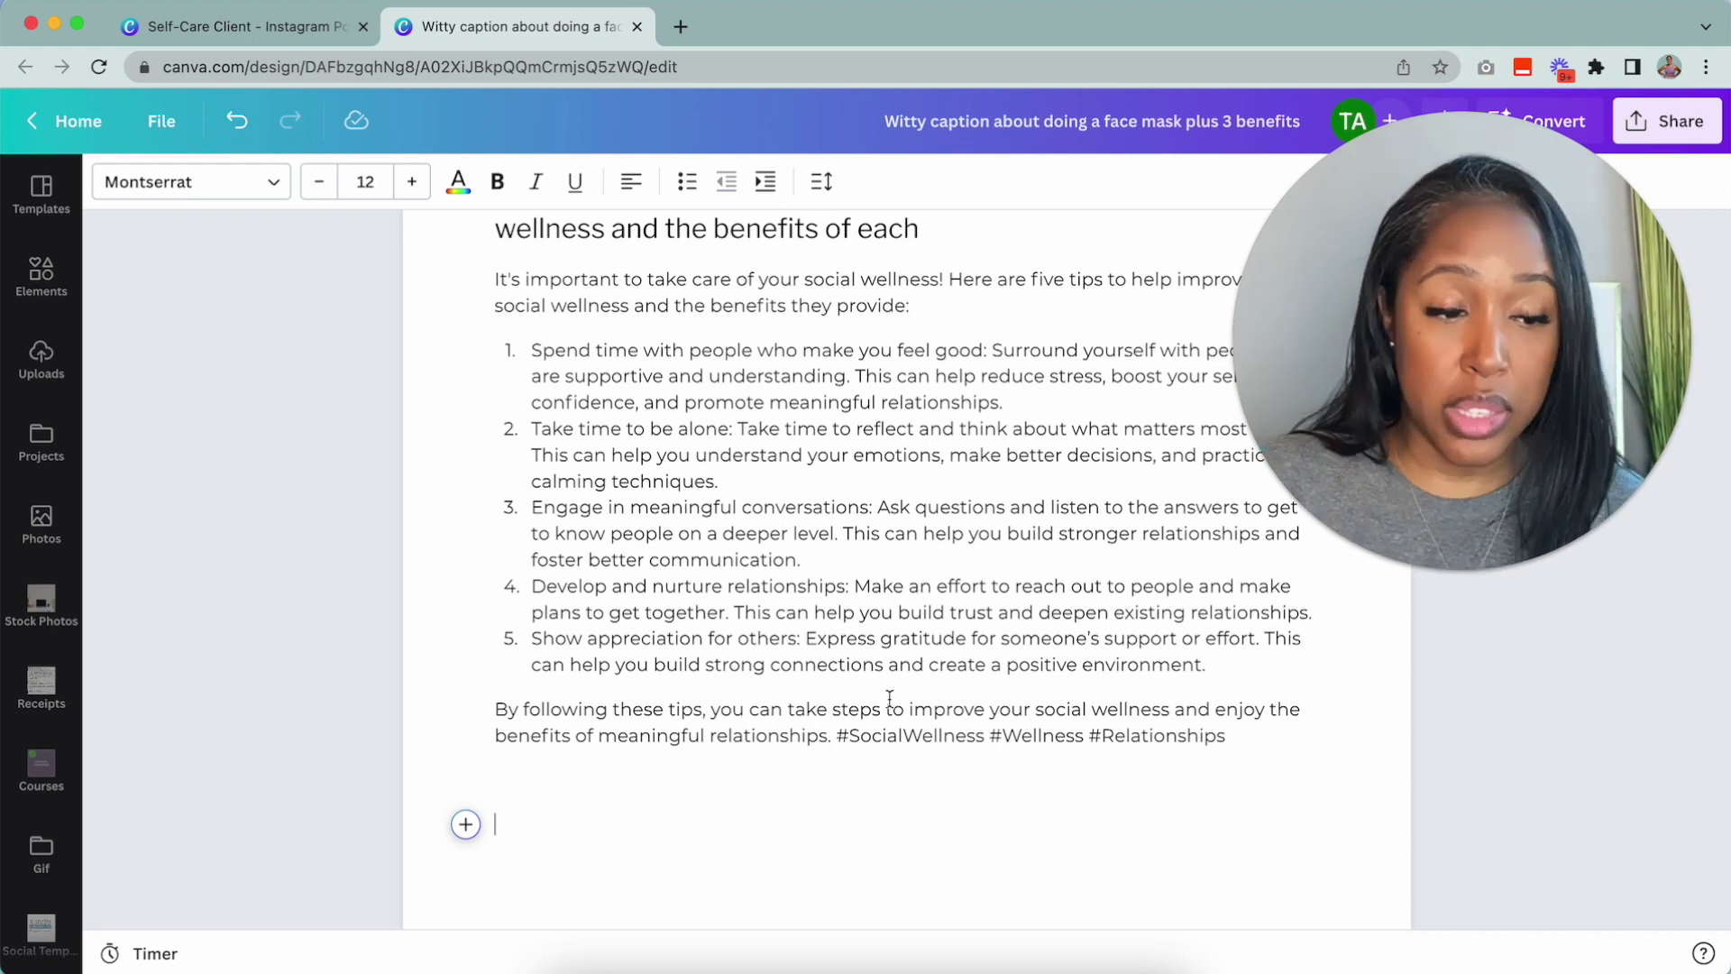
Have Magic Write generate three inspirational wellness topics, then select 'Embrace Self-Care'.
left_click(467, 826)
left_click(547, 582)
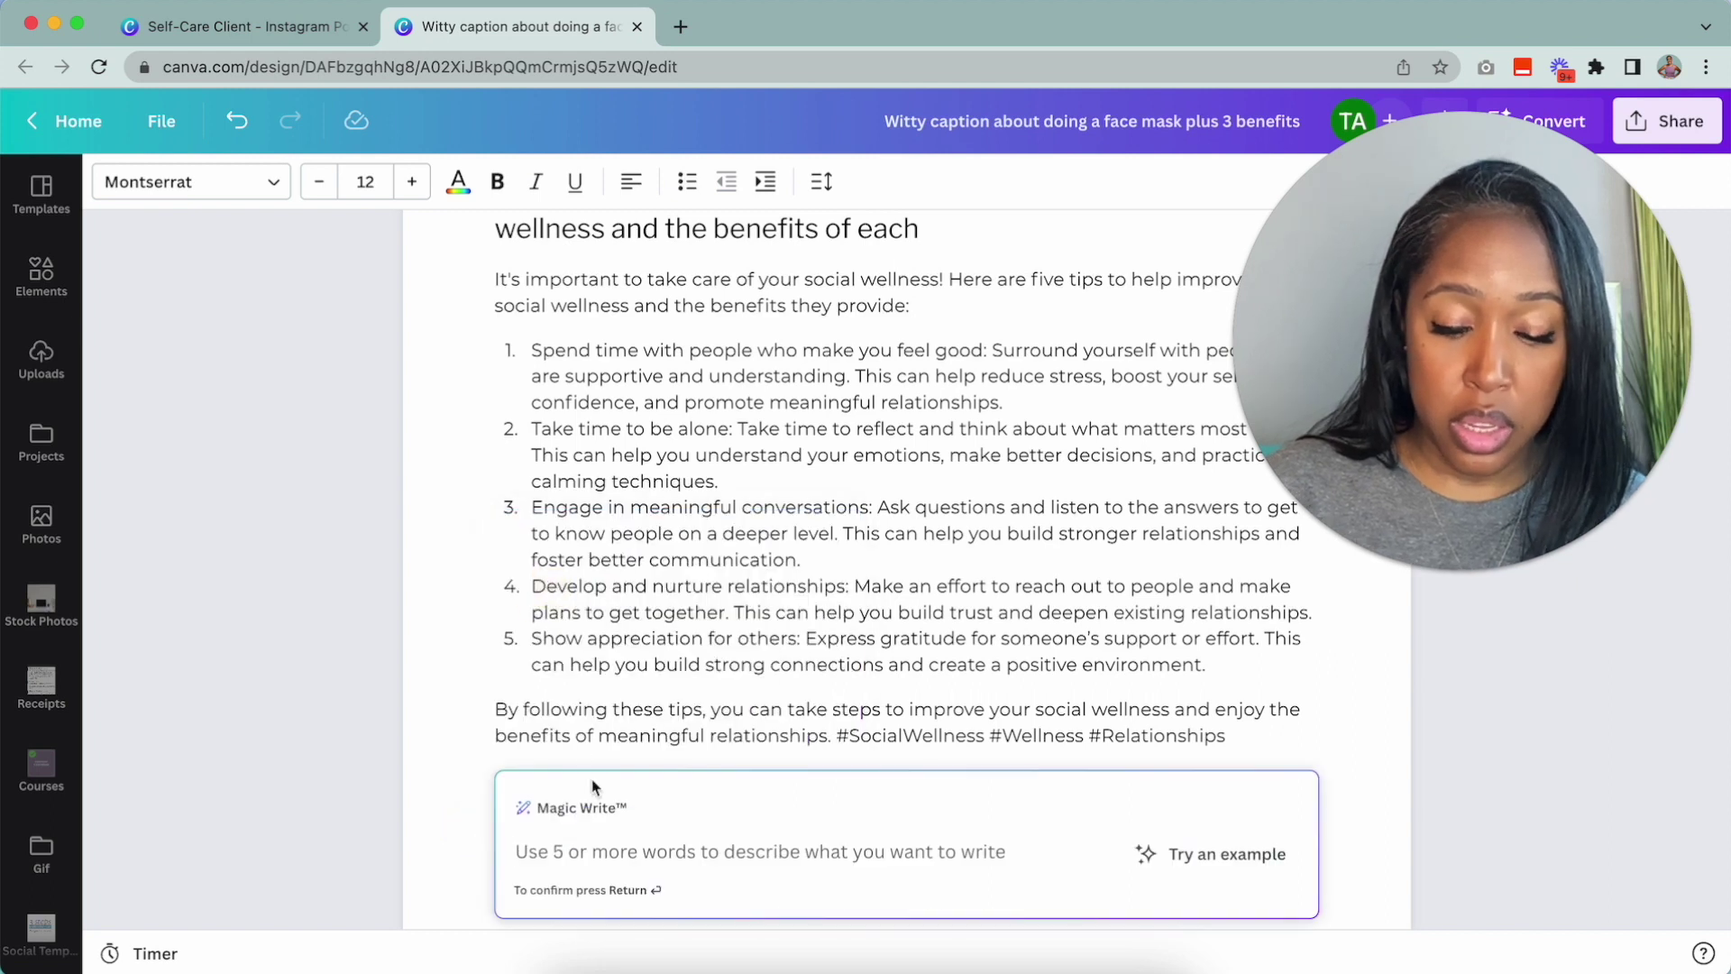
type("Surround yourself with people who are supportive and understanding. This can help reduce stress, boost your self-confidence, and promote meaningful relationships.")
key("super+a")
key("BackSpace")
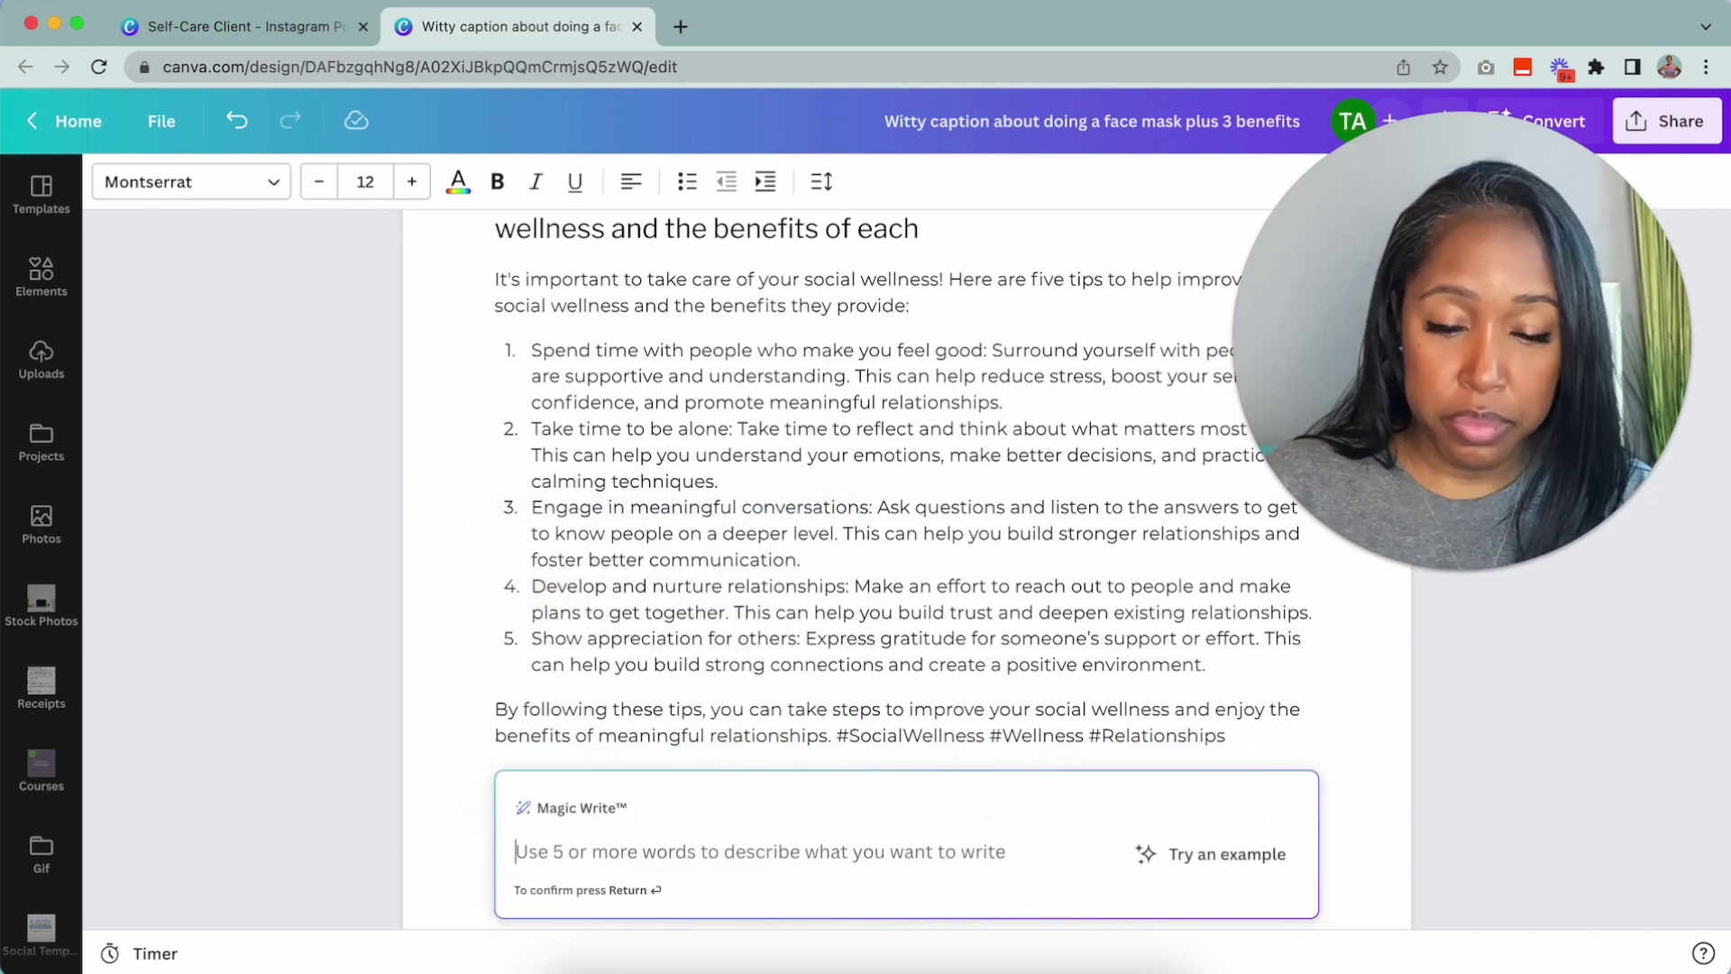
type("3 i")
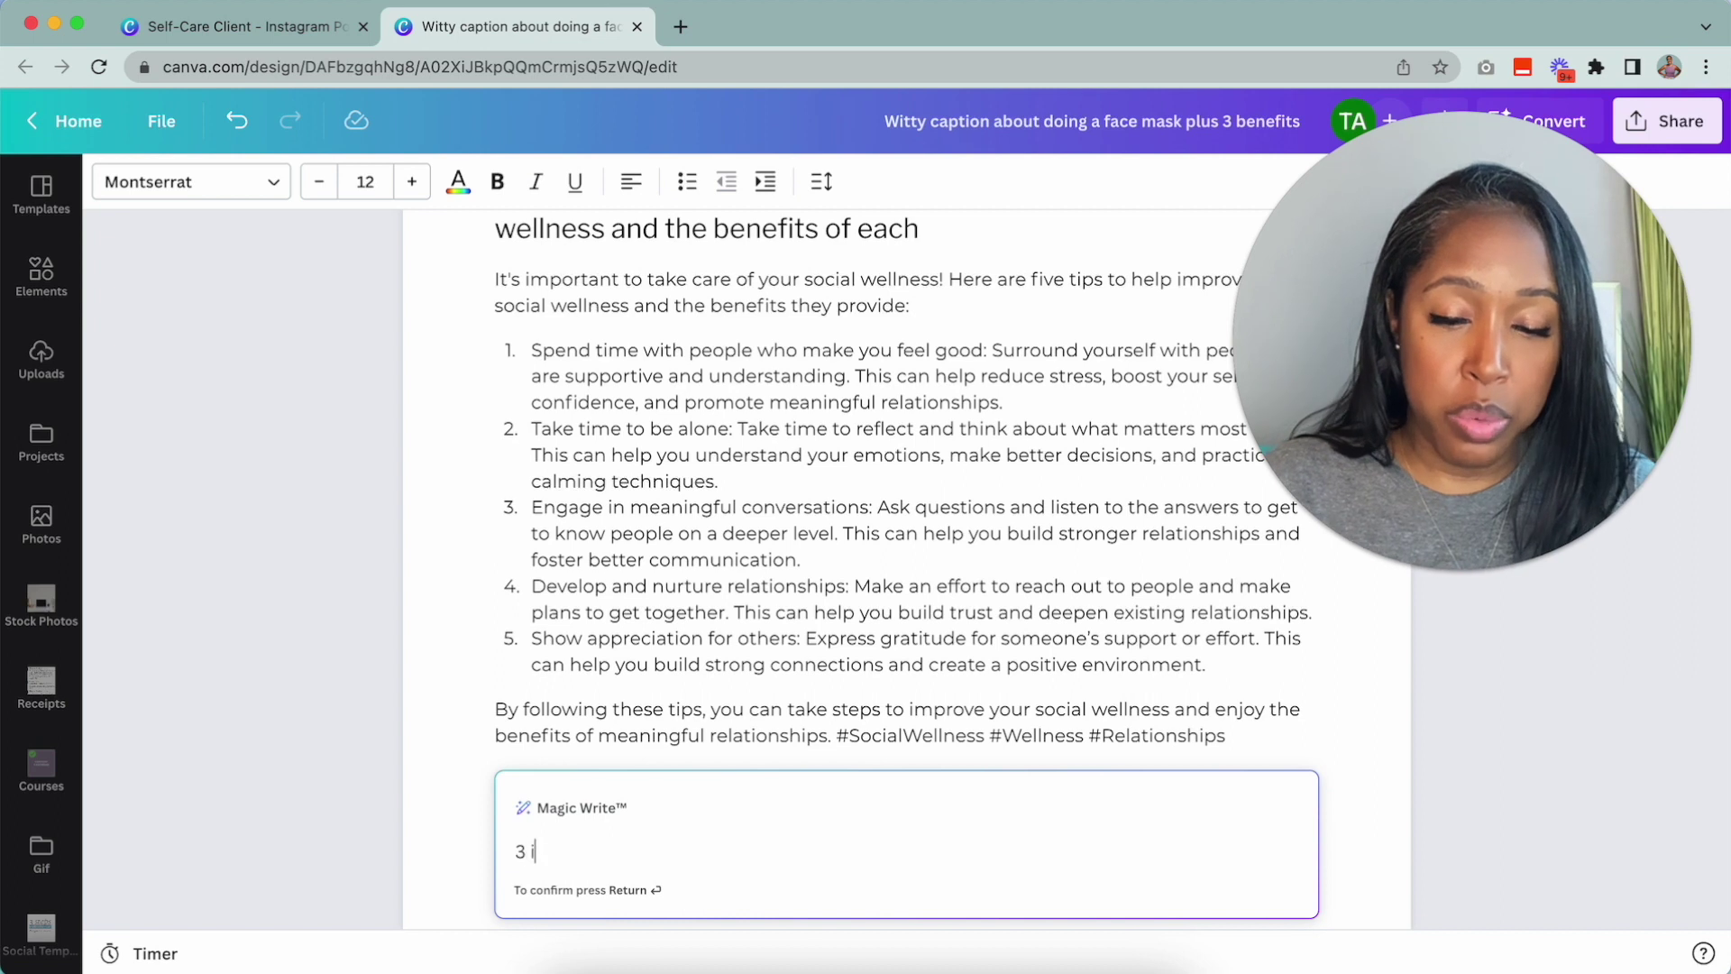
type("nspirational health and wellness")
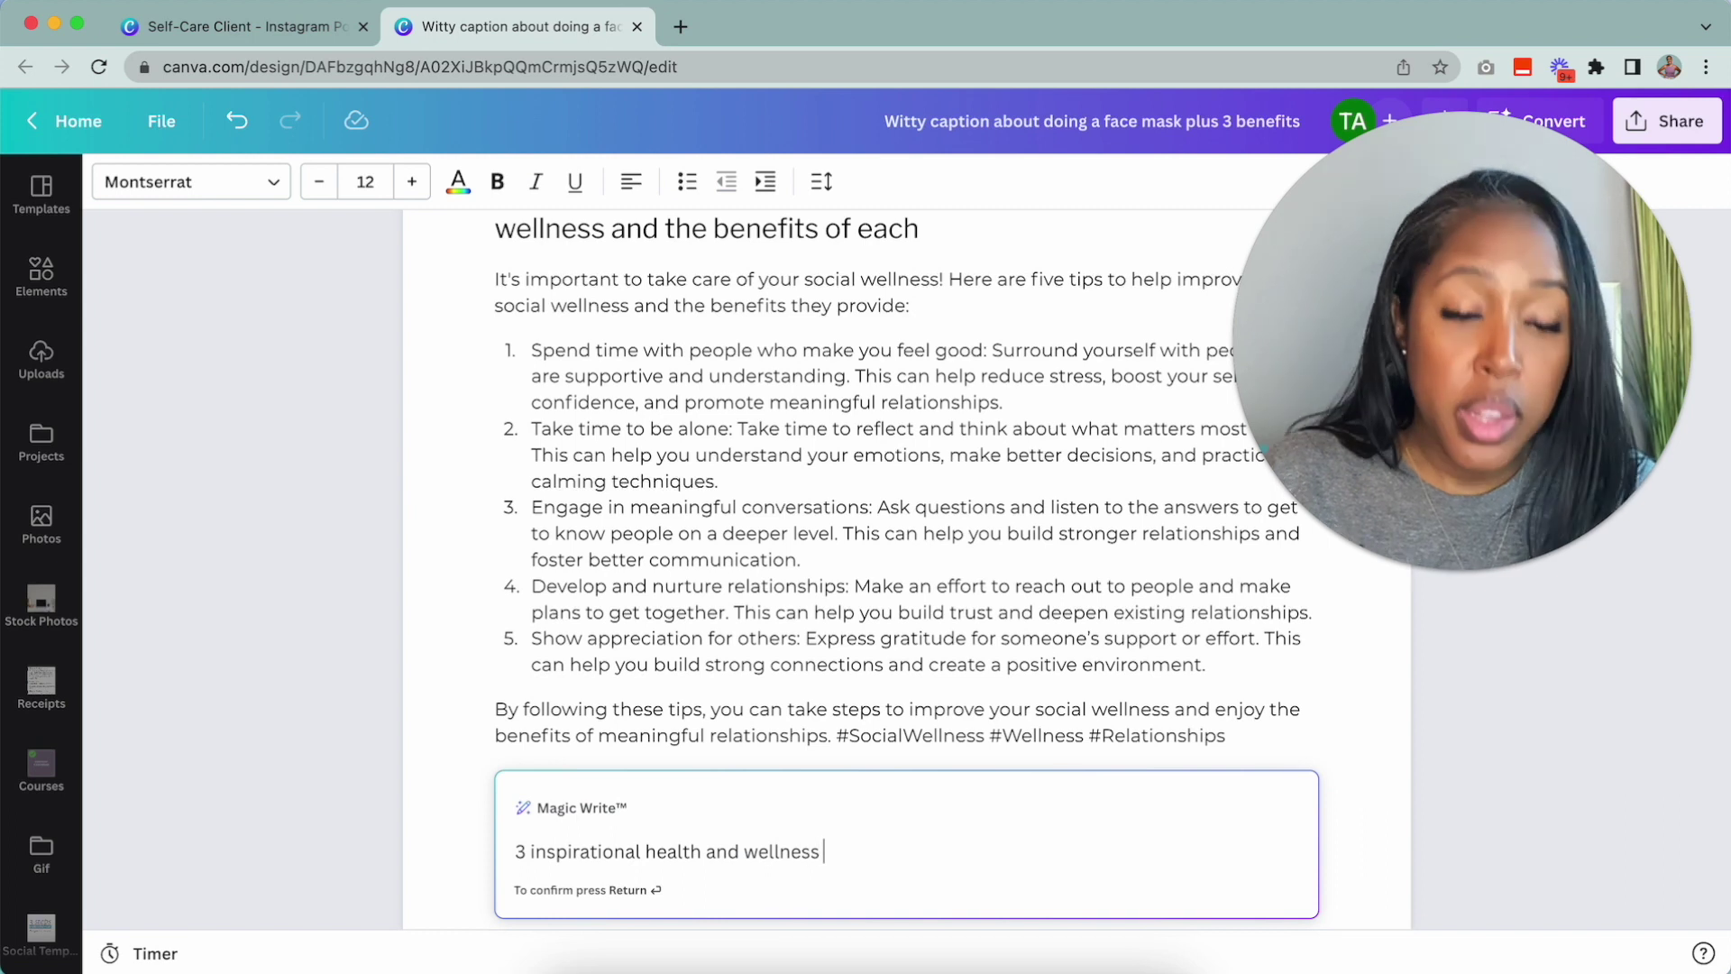
type(" topics for")
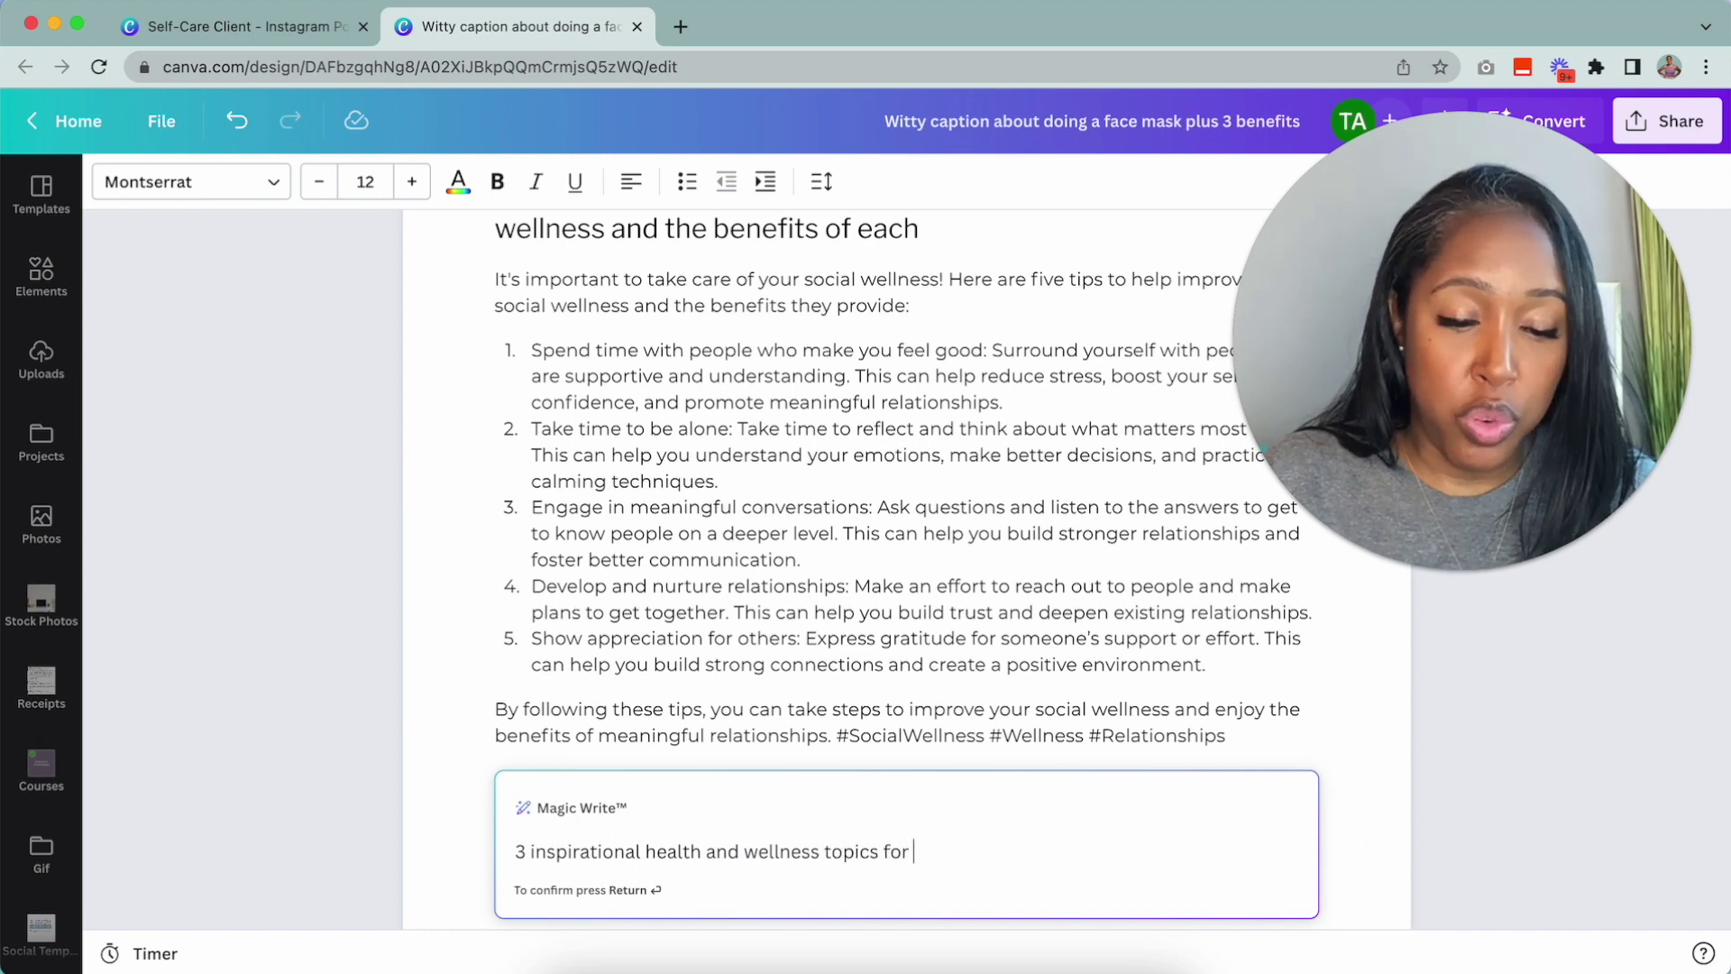
type("Instagram posts")
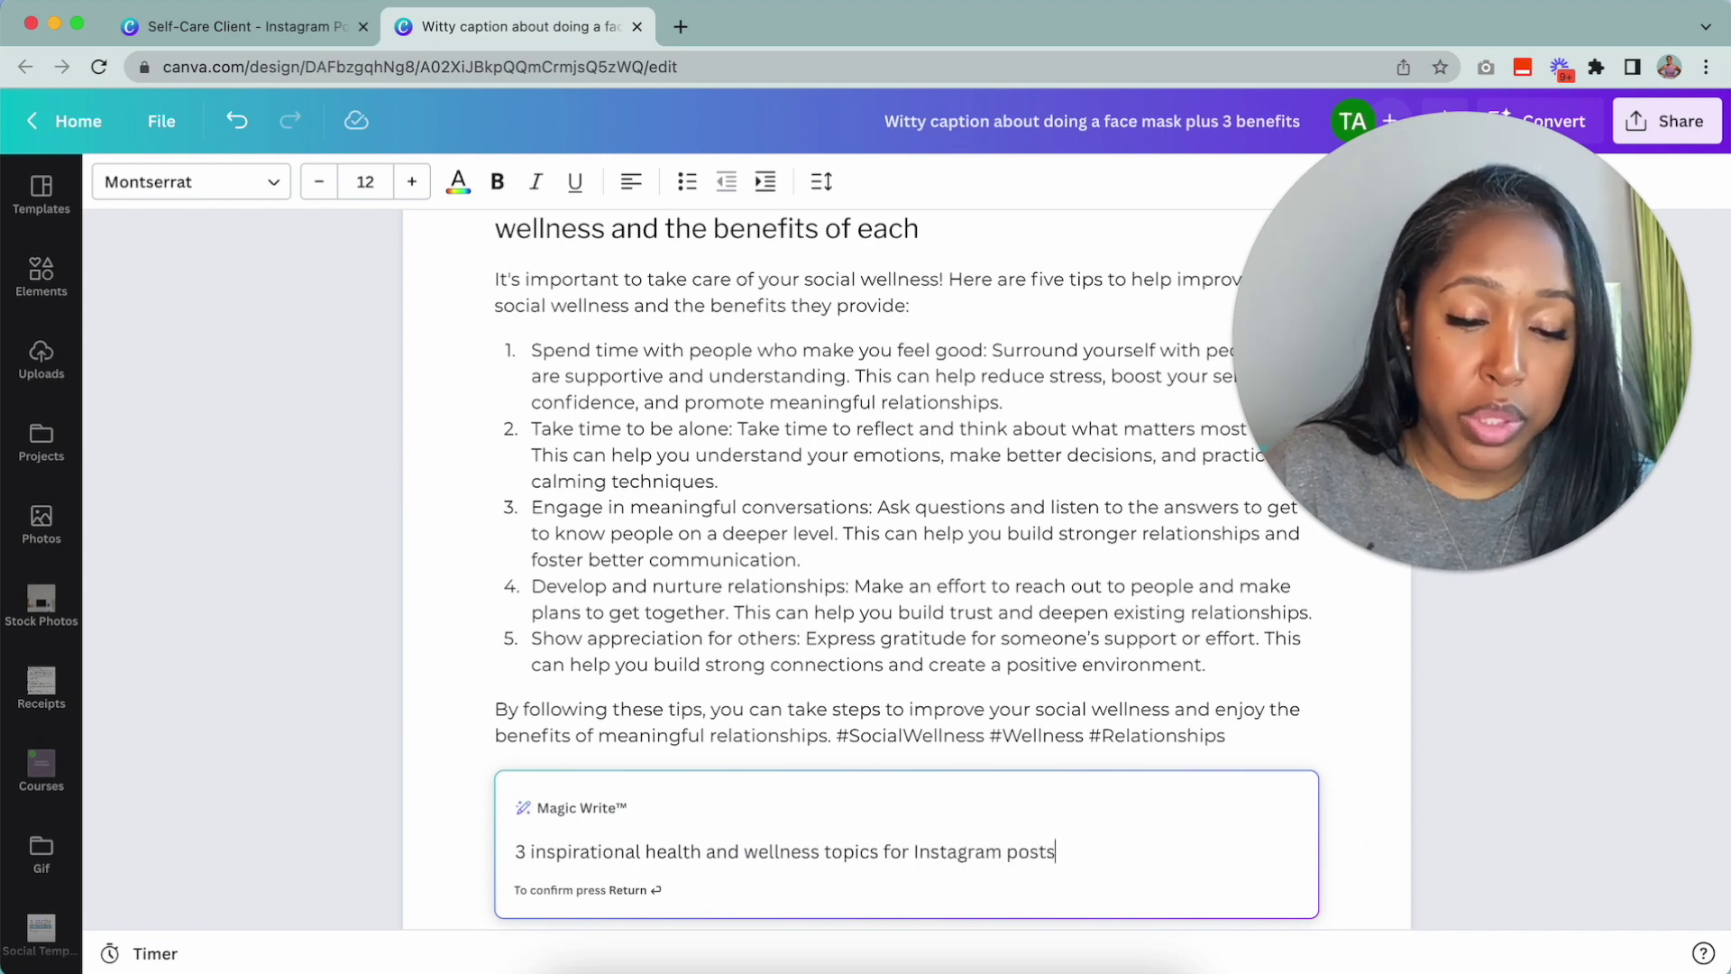
key("Return")
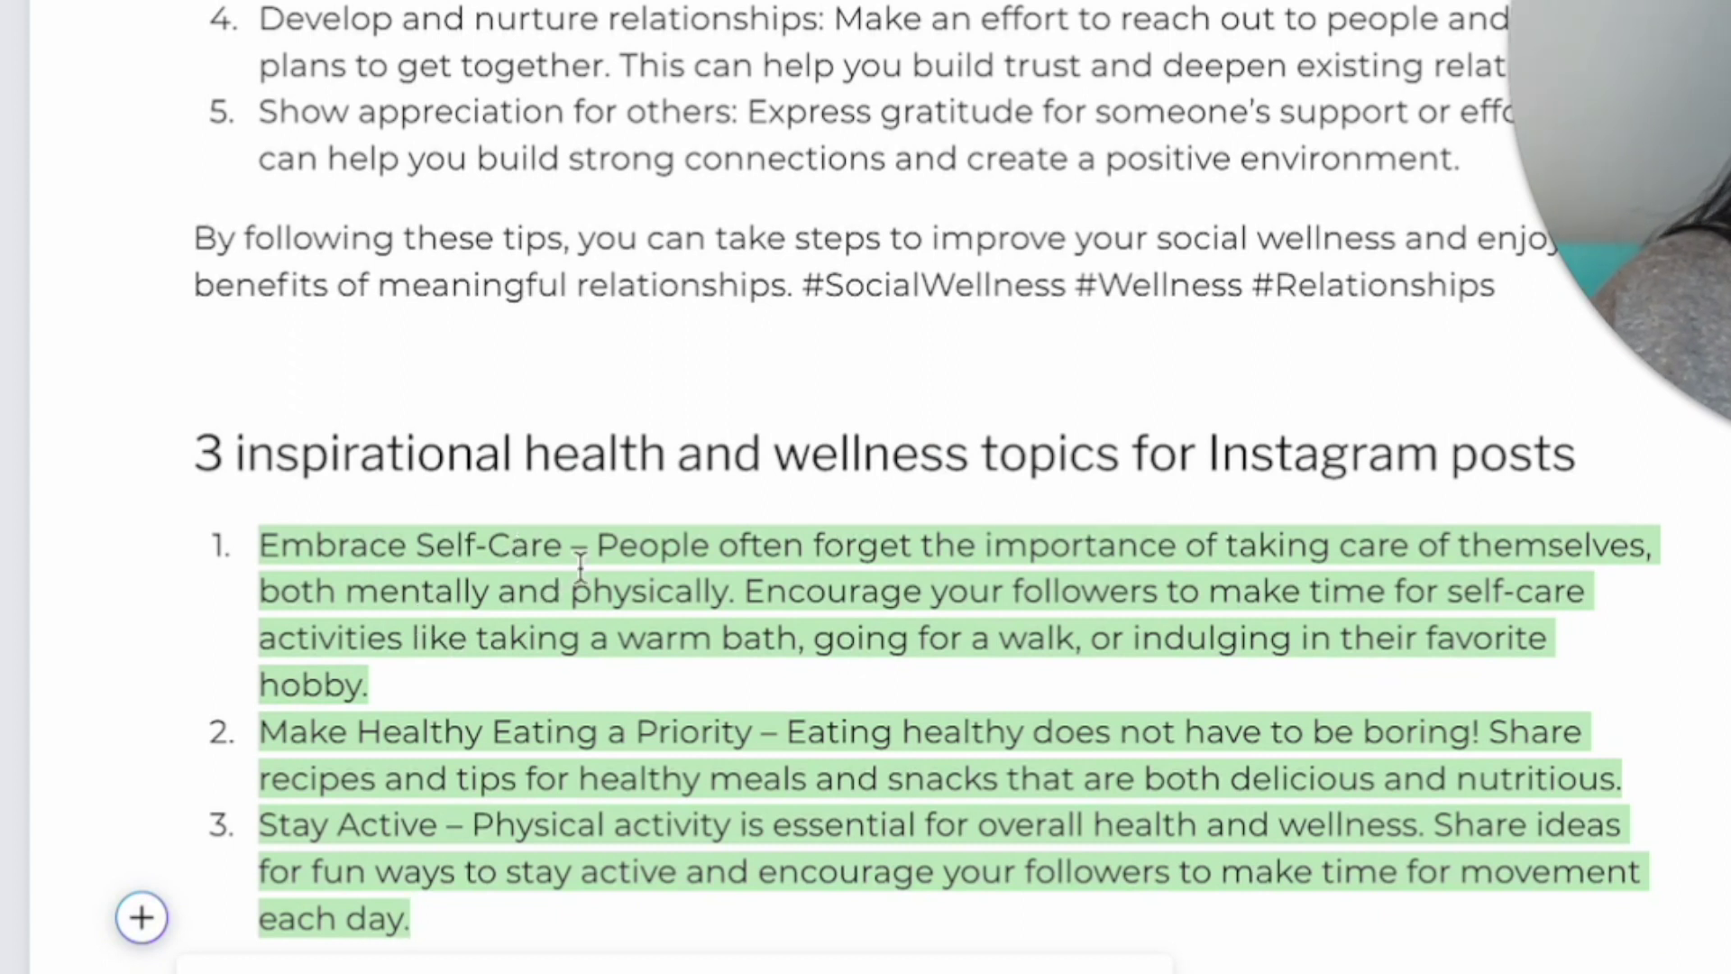
left_click(412, 705)
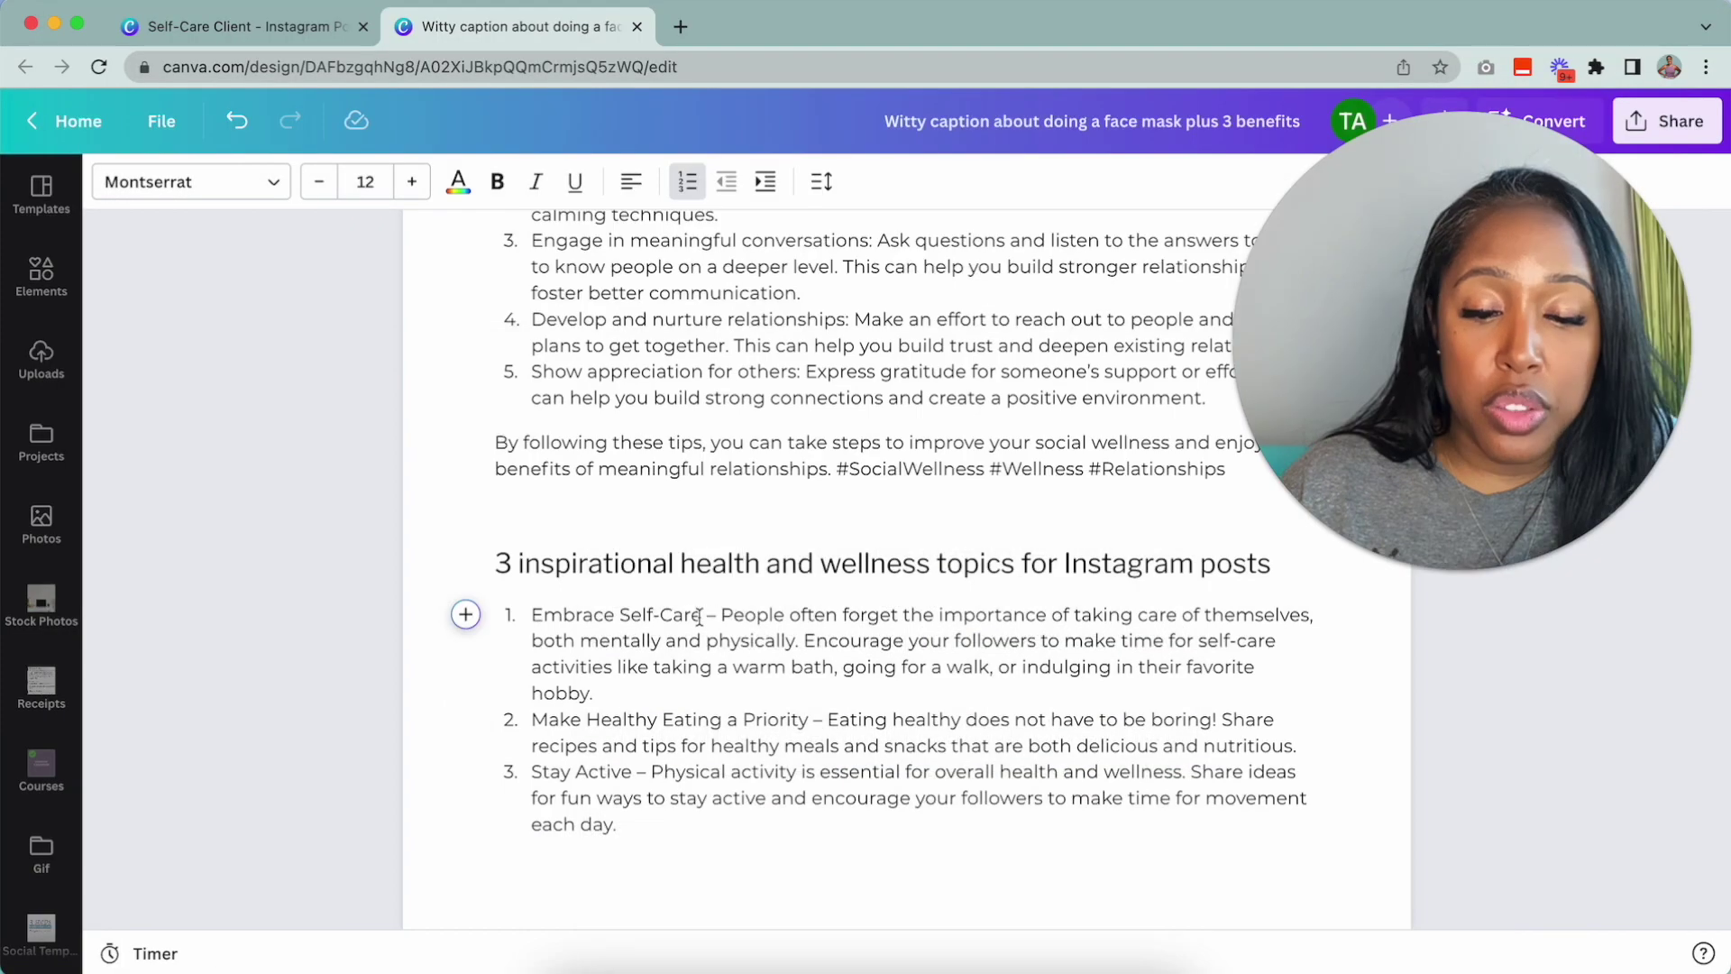
left_click_drag(701, 616, 531, 616)
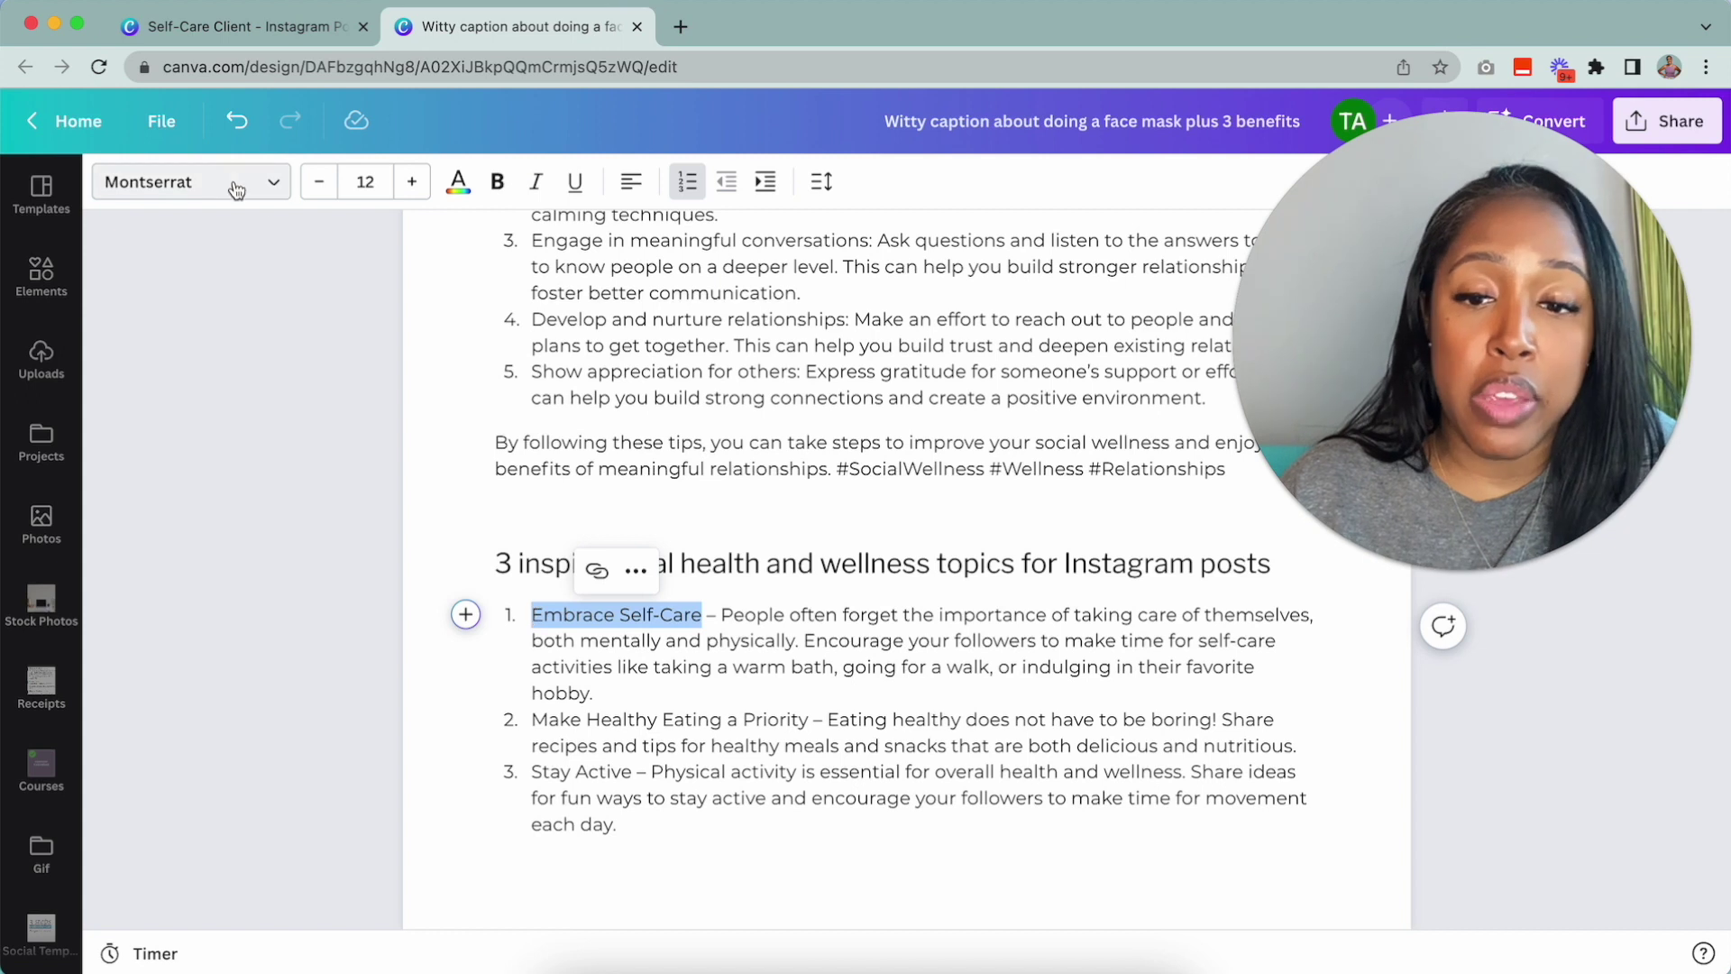
Open page 4 of the Self-Care Client carousel from the 12-page grid view.
left_click(243, 26)
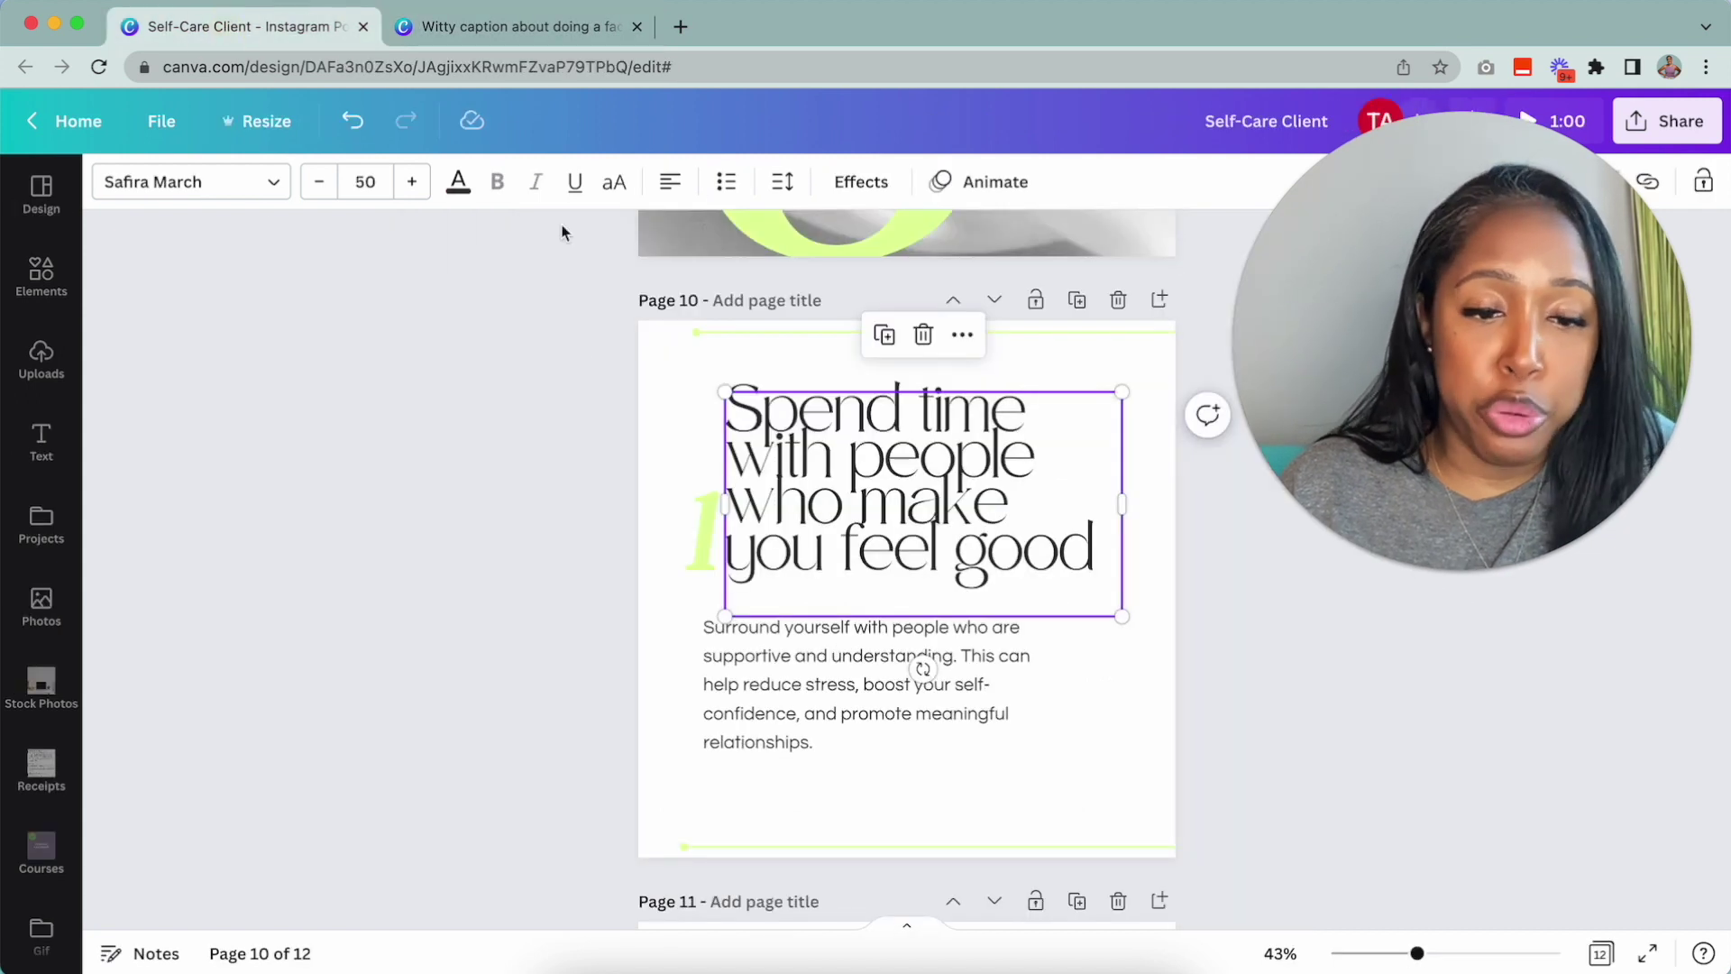
left_click(1599, 952)
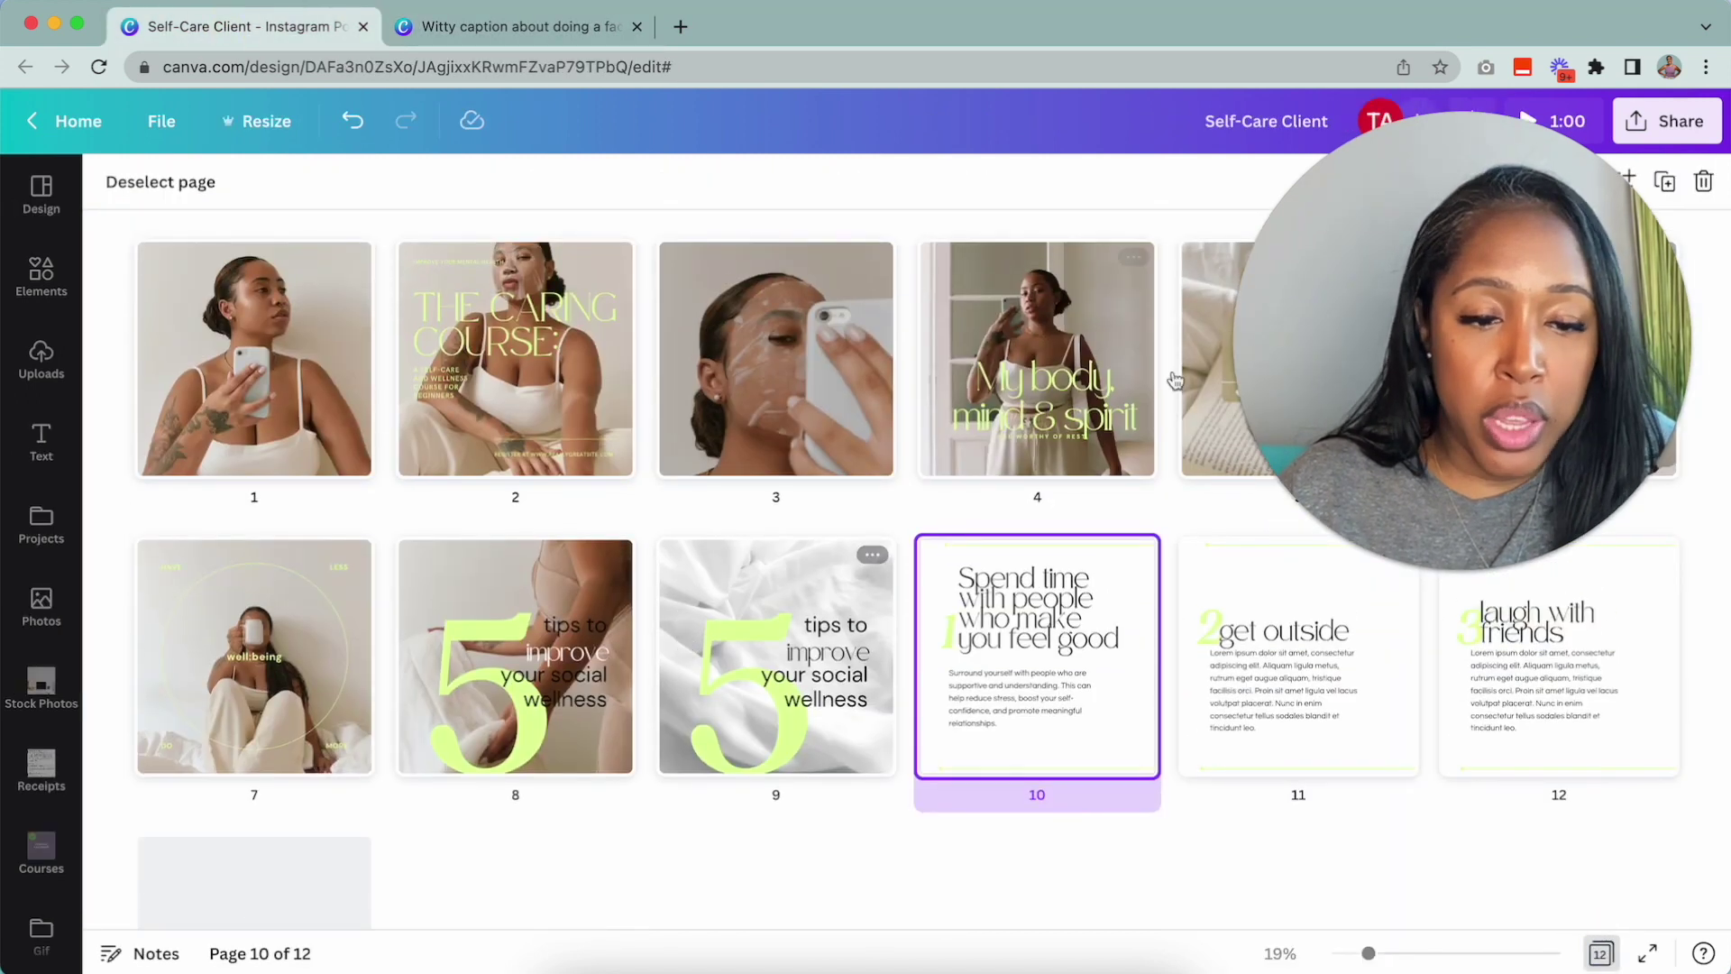
left_click_drag(1326, 297, 1344, 676)
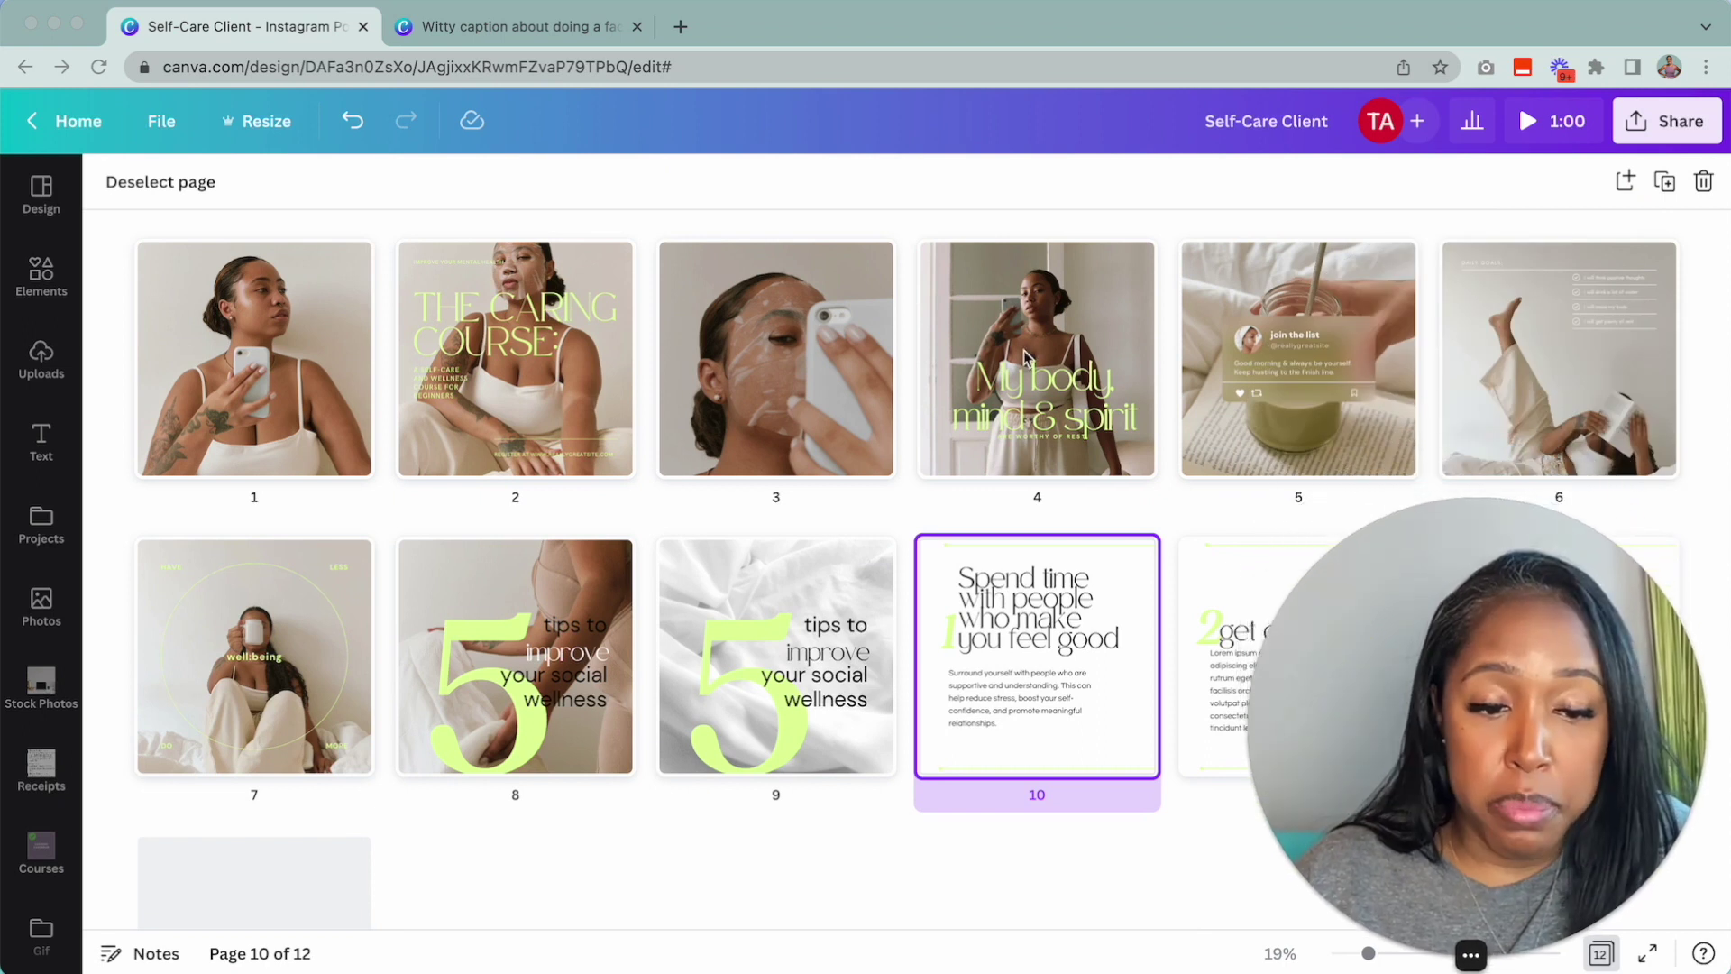
double_click(974, 312)
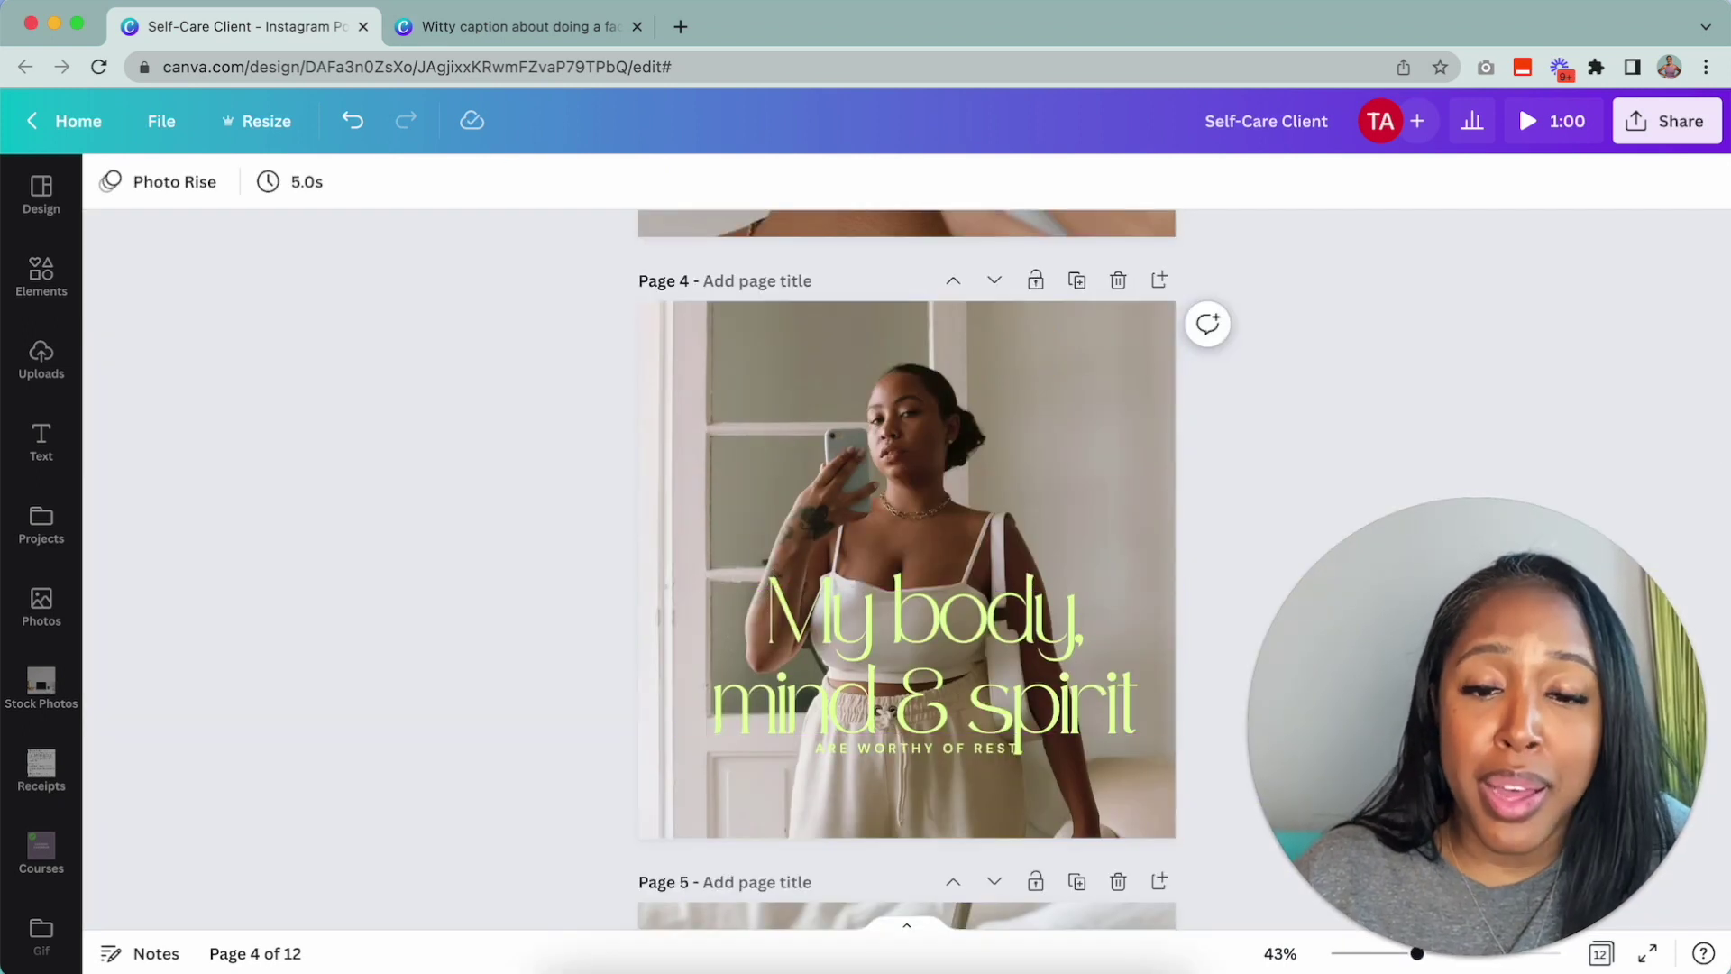
Copy the topic title 'Embrace Self-Care' from the generated Doc.
key("ctrl+Tab")
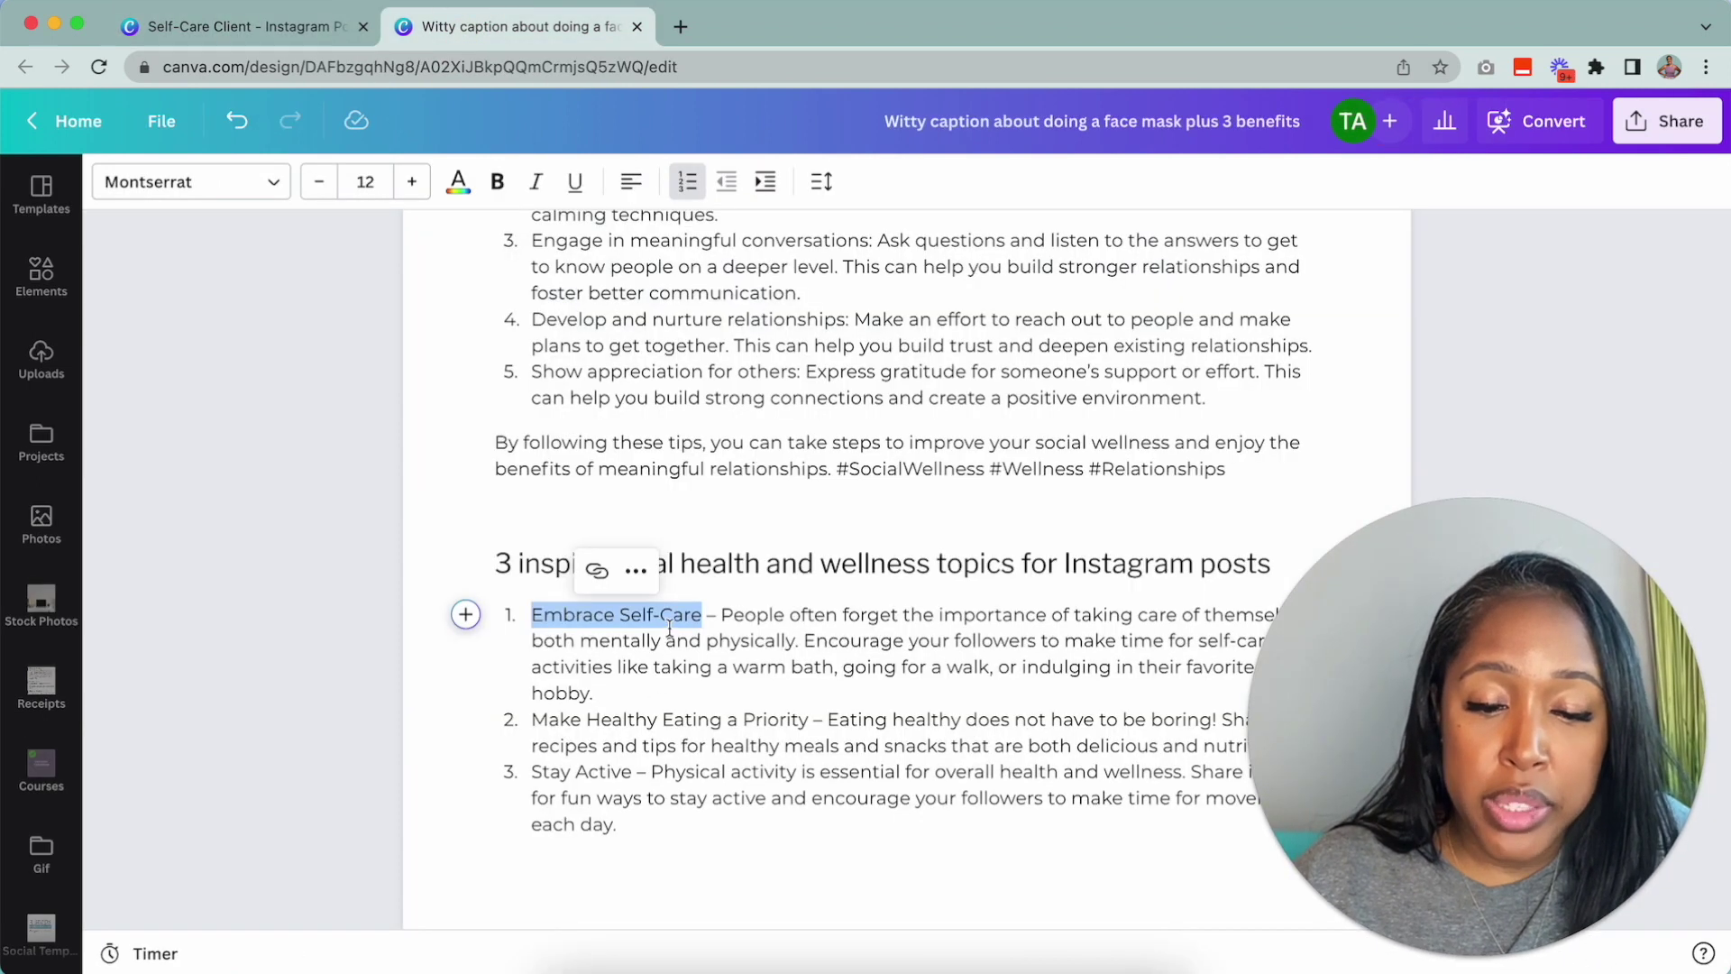
left_click_drag(721, 617, 740, 683)
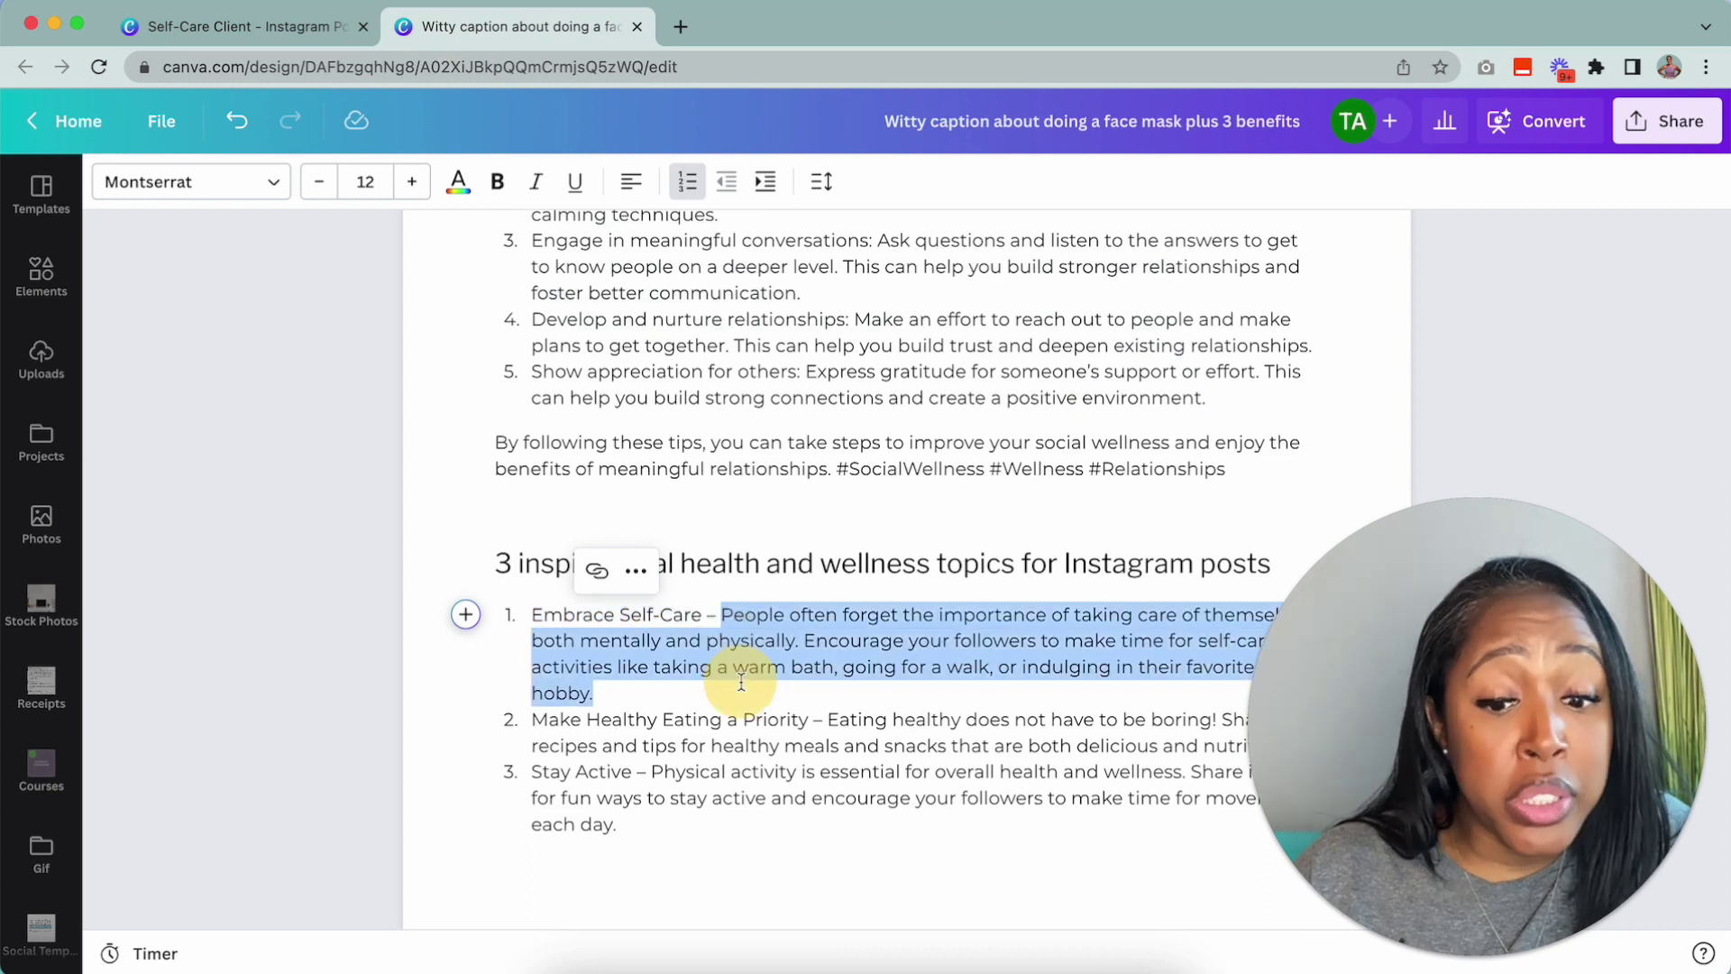
left_click(229, 26)
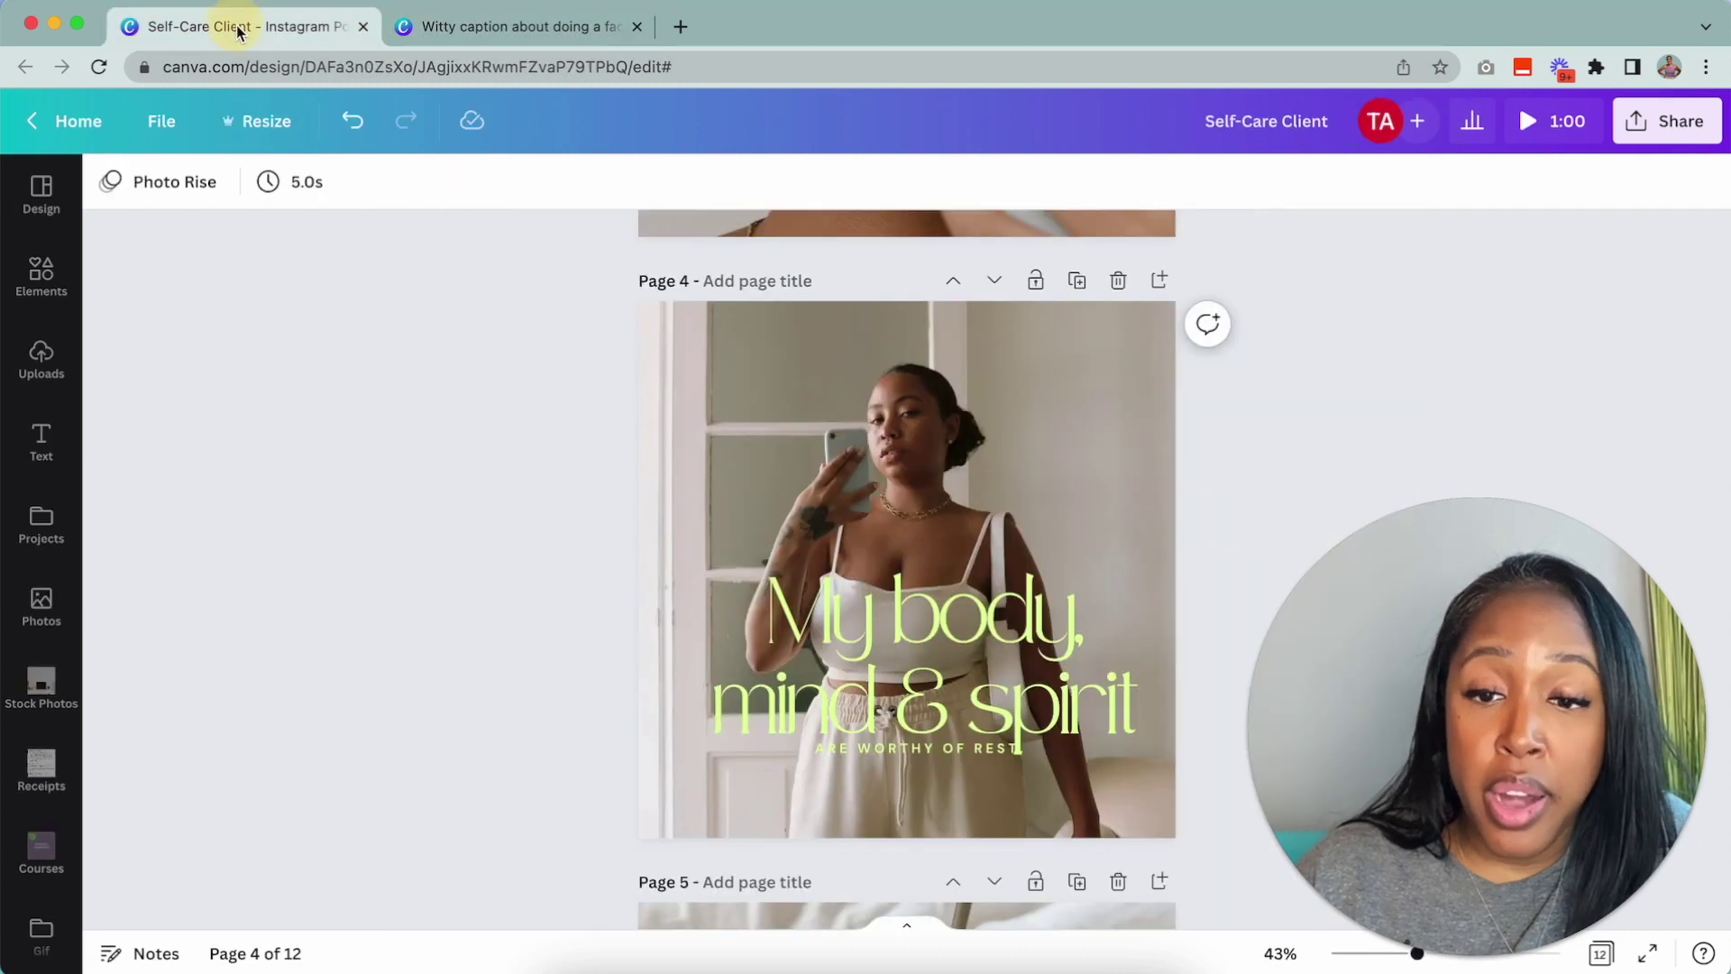
left_click(521, 26)
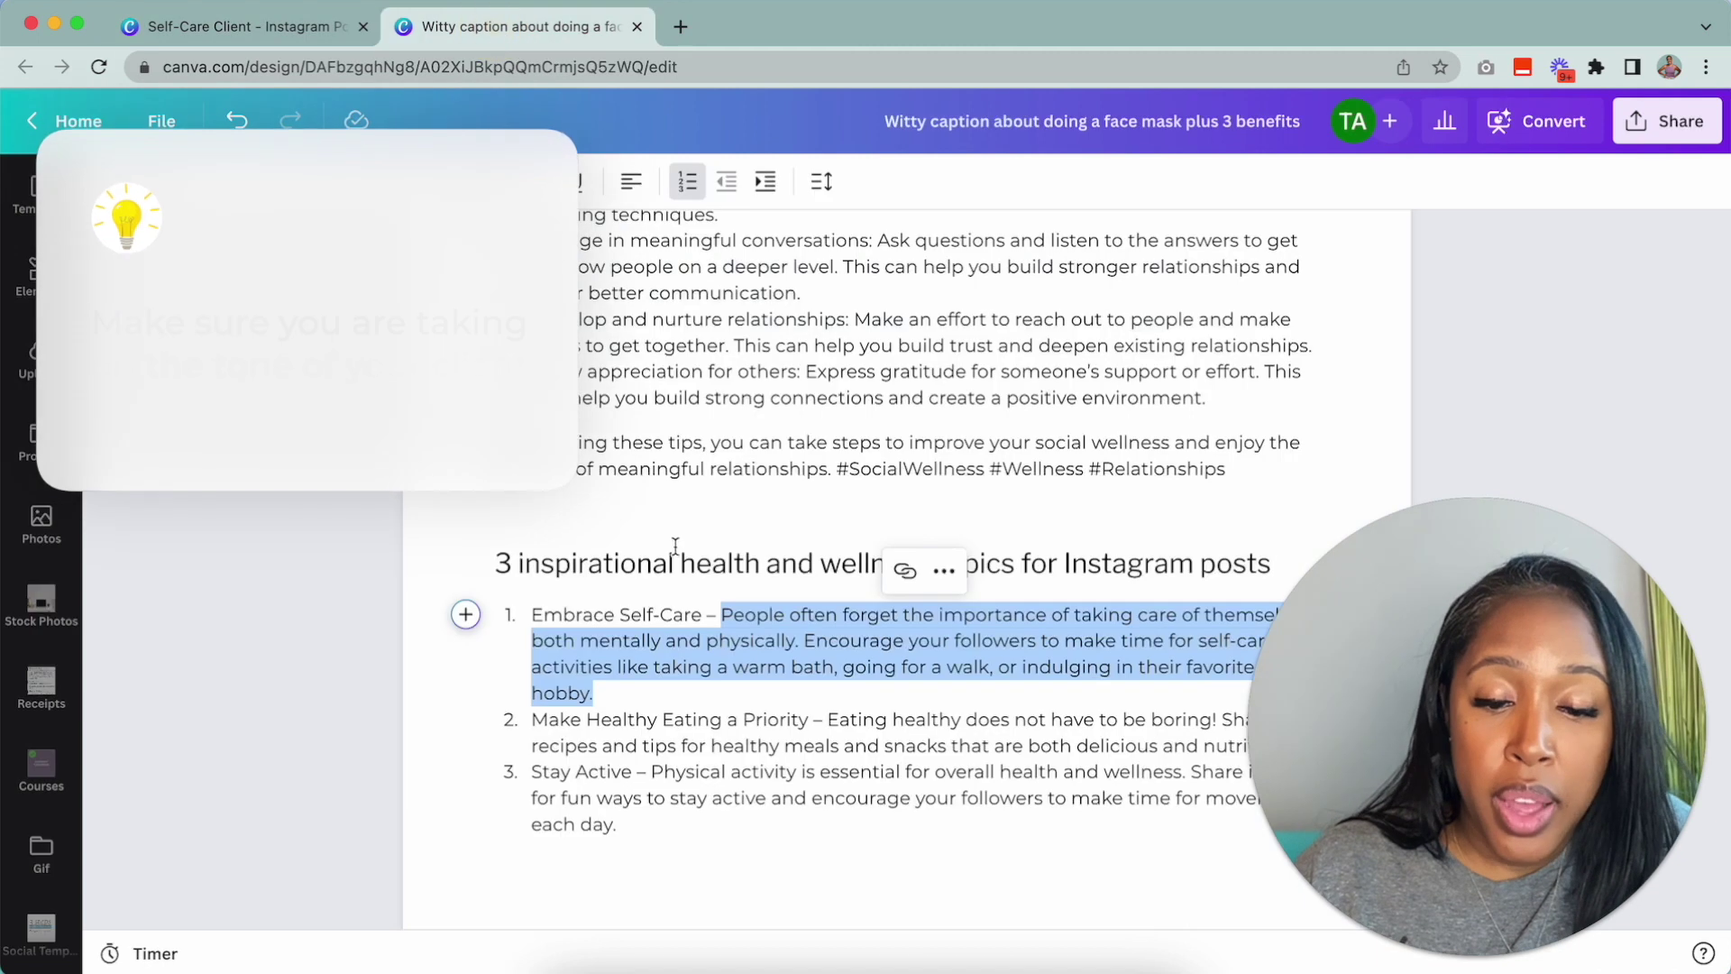
left_click_drag(702, 615, 532, 615)
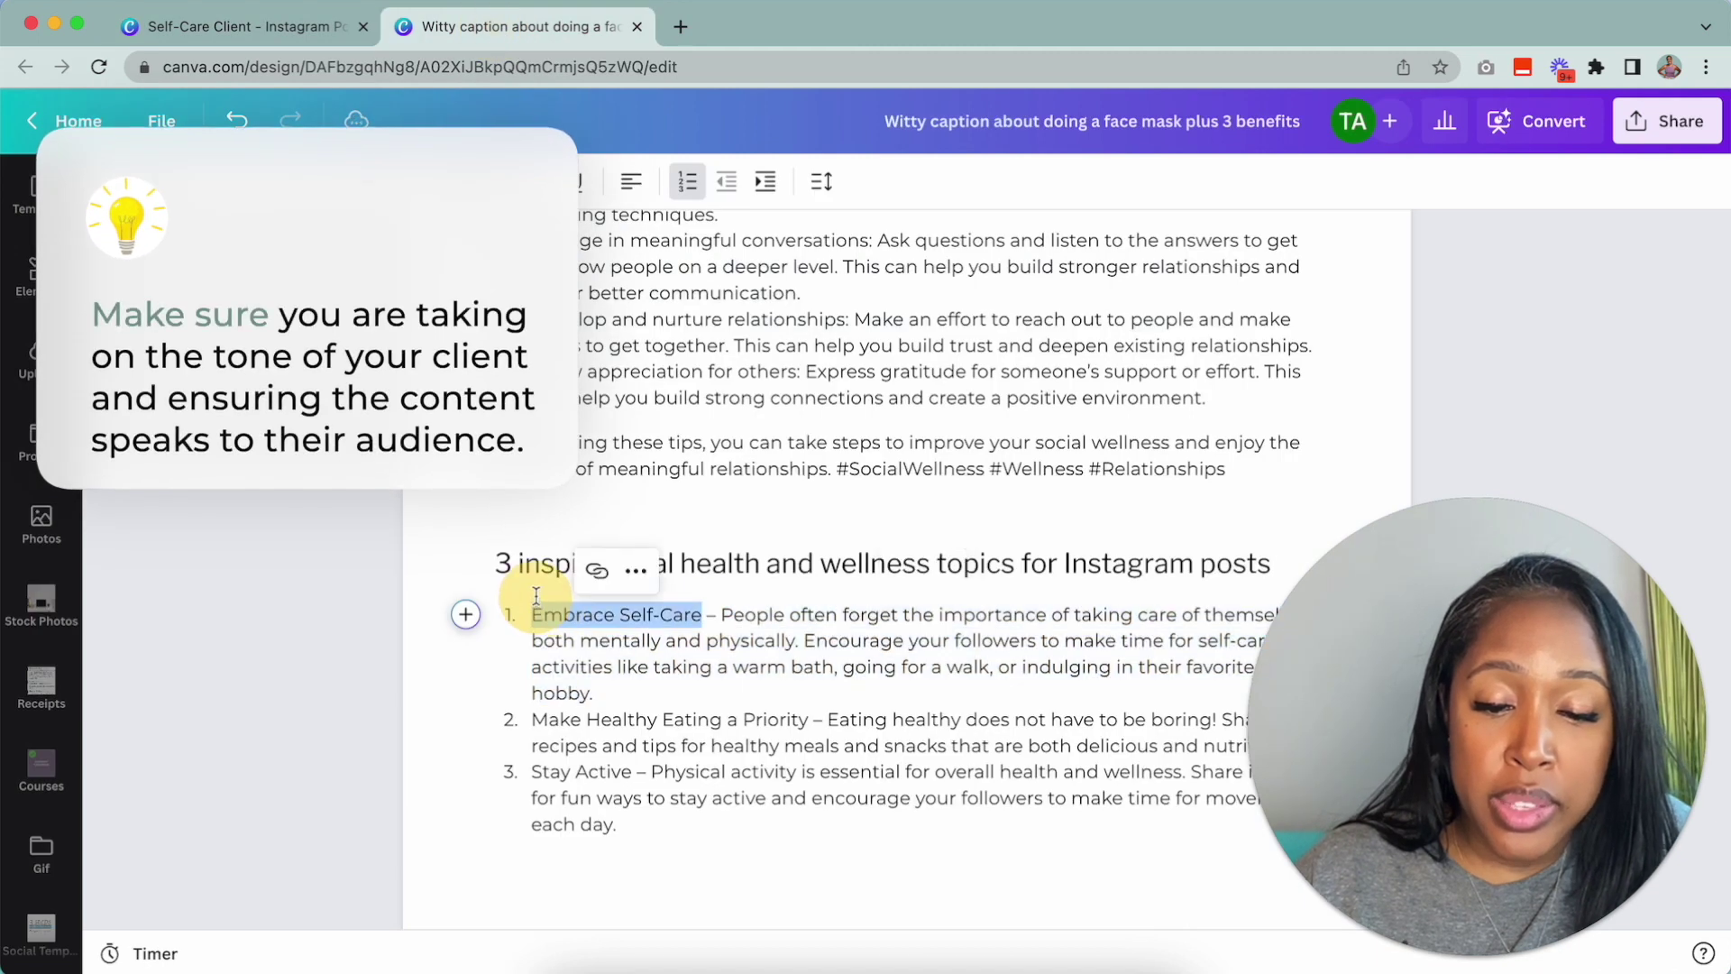
left_click(241, 38)
Replace the page 4 headline with 'Embrace Self-Care', removing the leftover '1. '.
left_click(928, 649)
double_click(946, 645)
type("1. Embrace Self-Care")
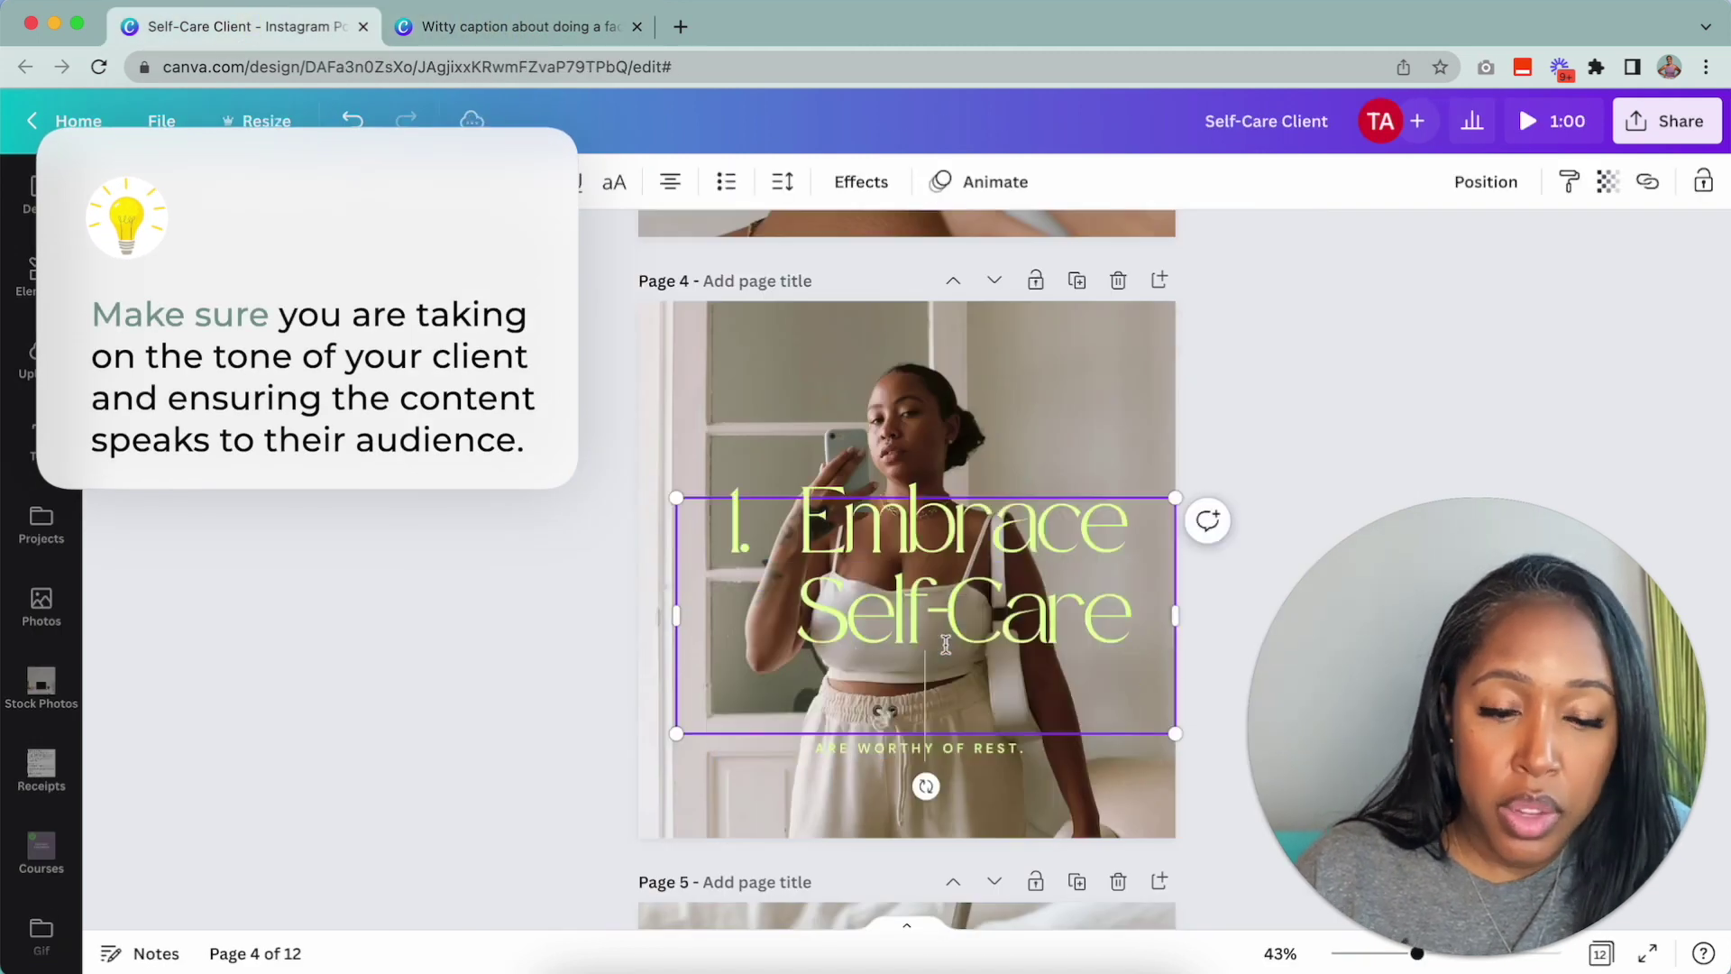
left_click_drag(807, 534, 718, 534)
key("BackSpace")
left_click(552, 530)
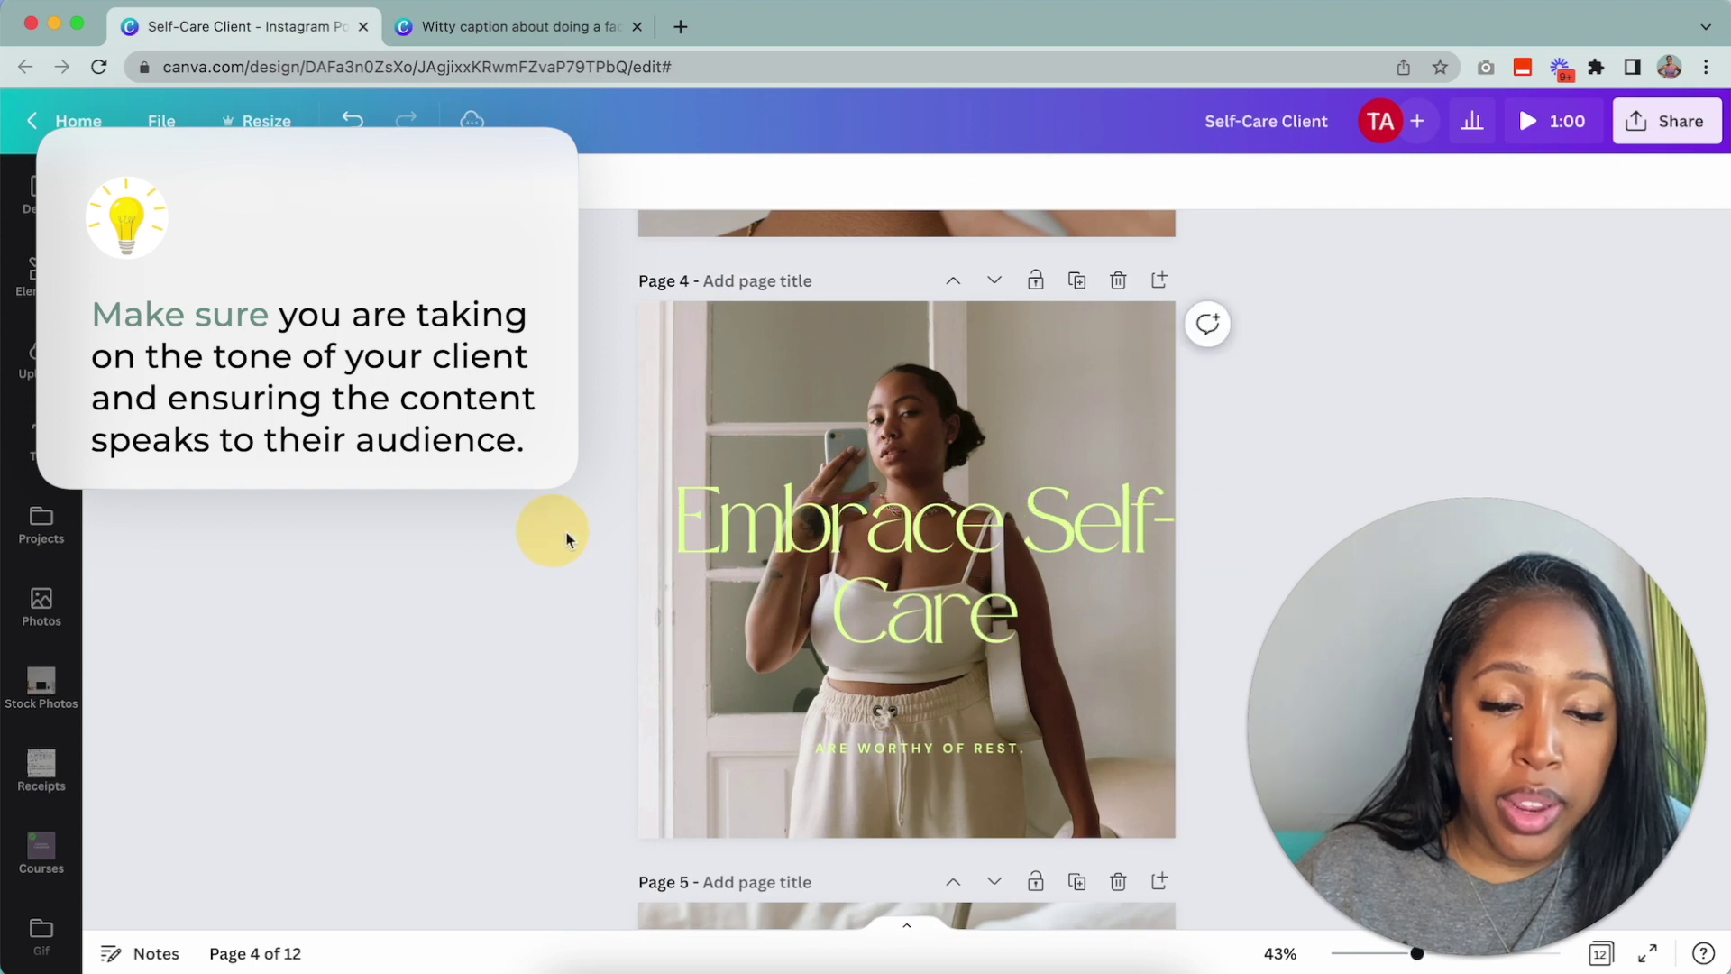
Move the headline lower, just above the 'You are worthy of rest.' tagline.
left_click(1024, 519)
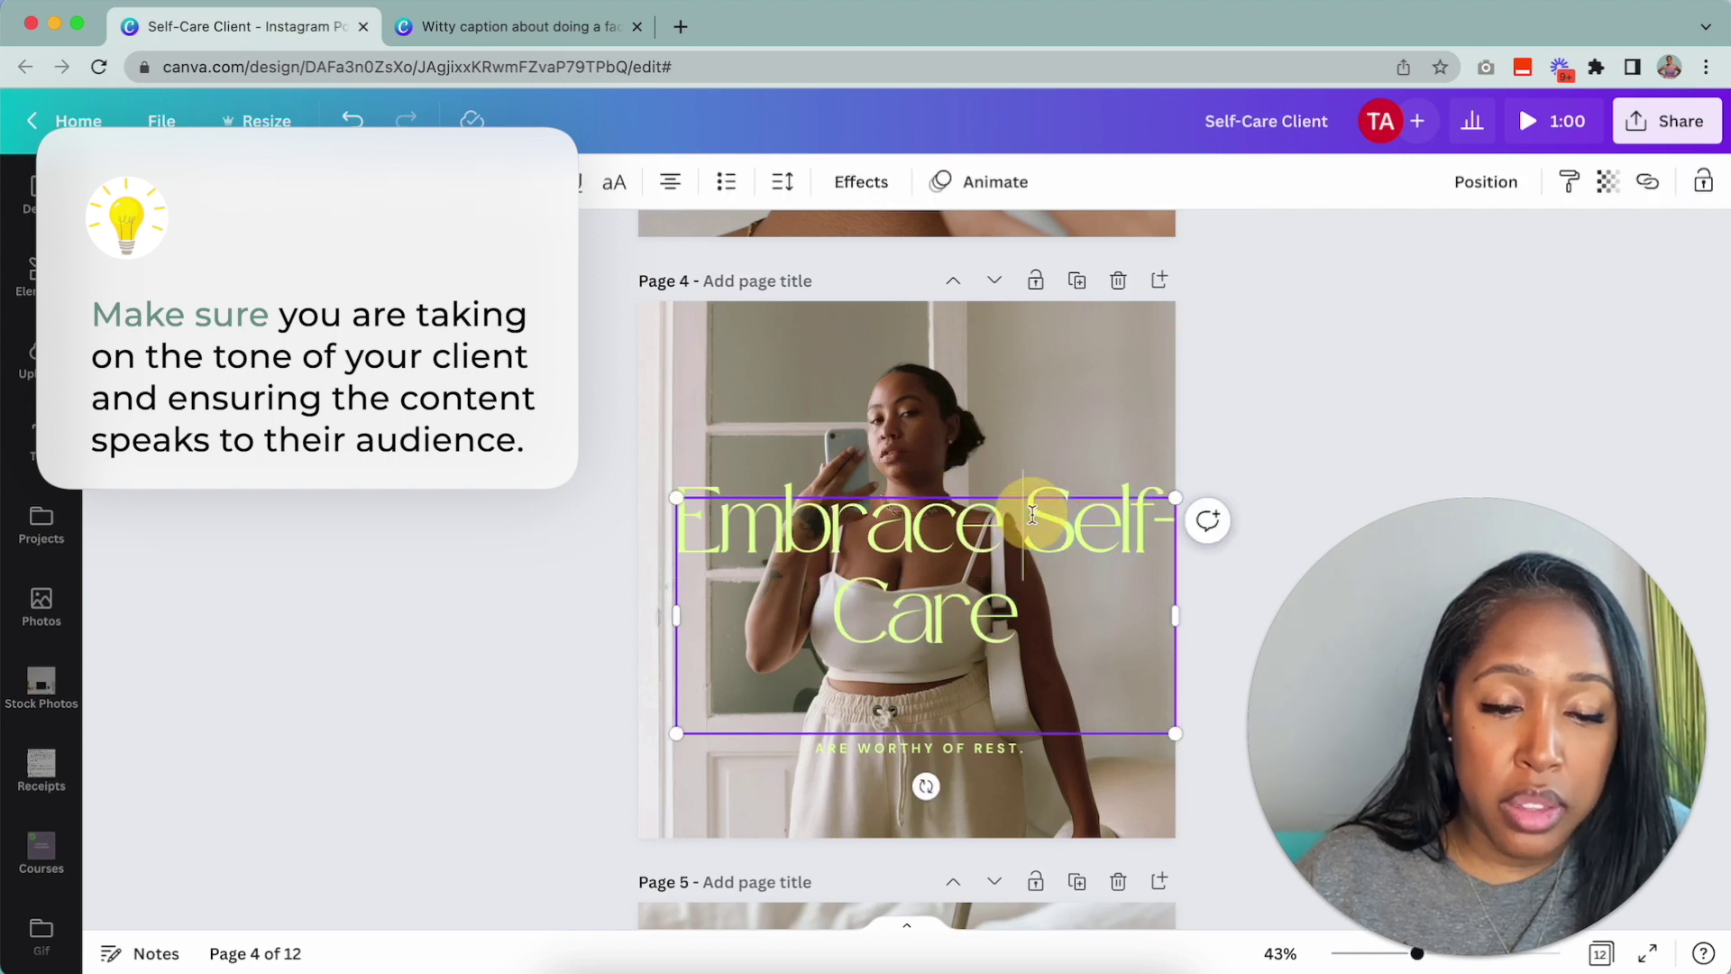
left_click_drag(806, 577, 808, 649)
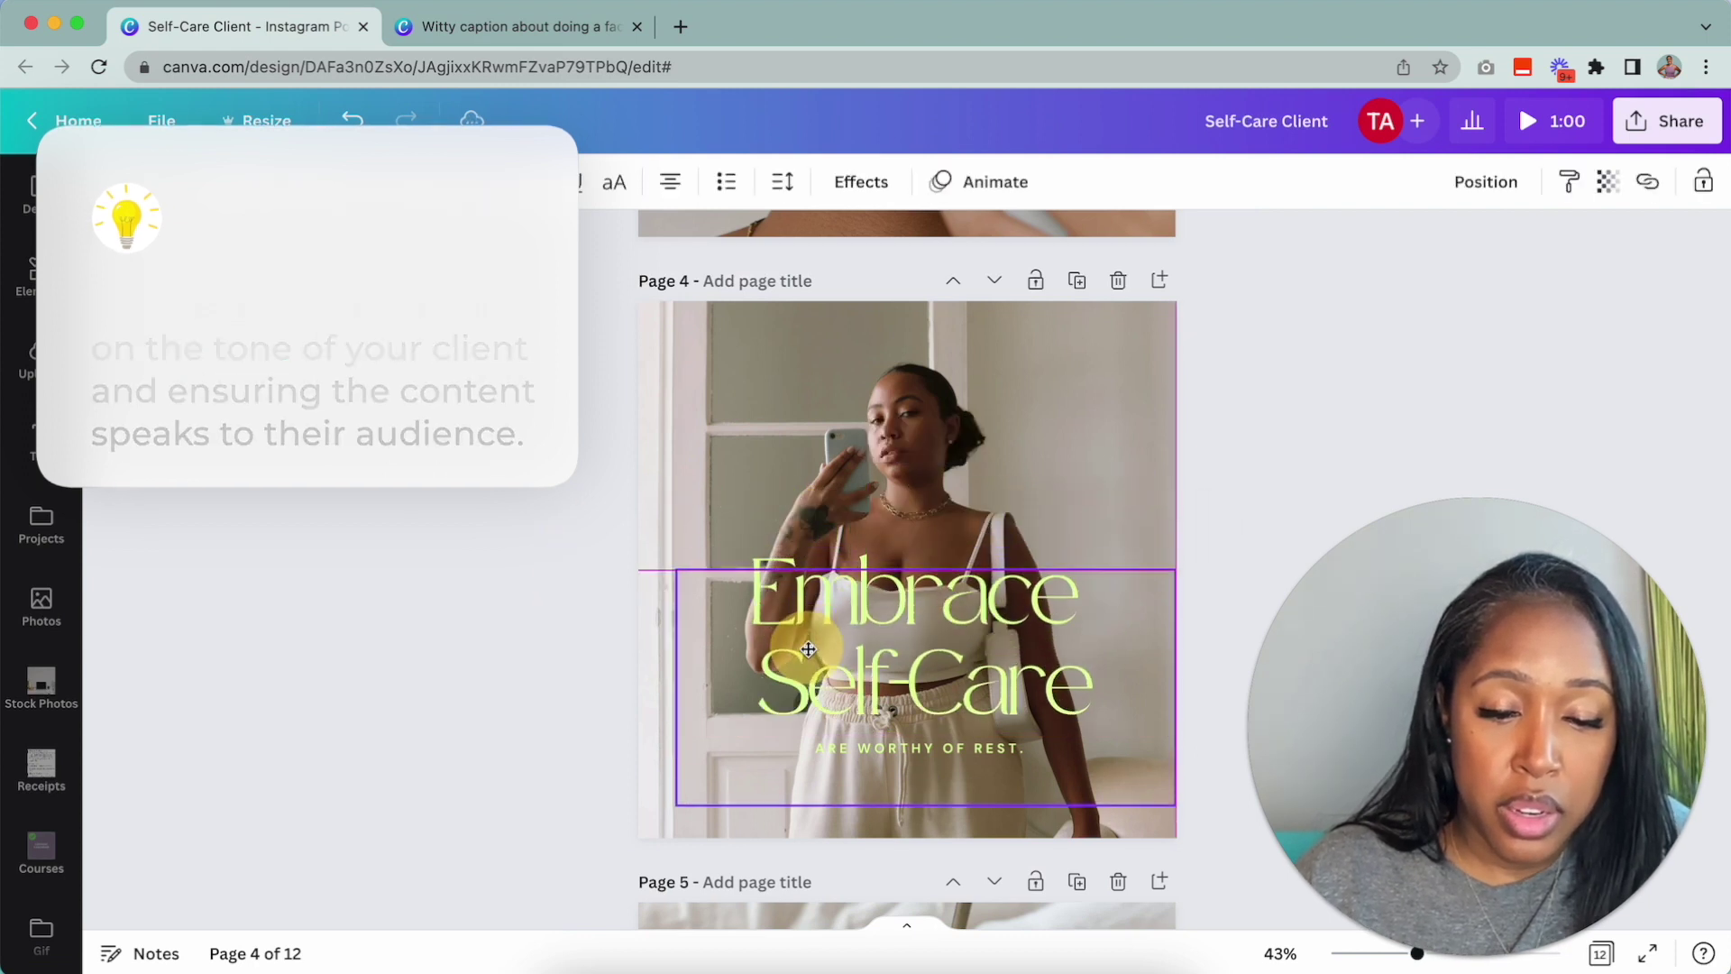
left_click(819, 744)
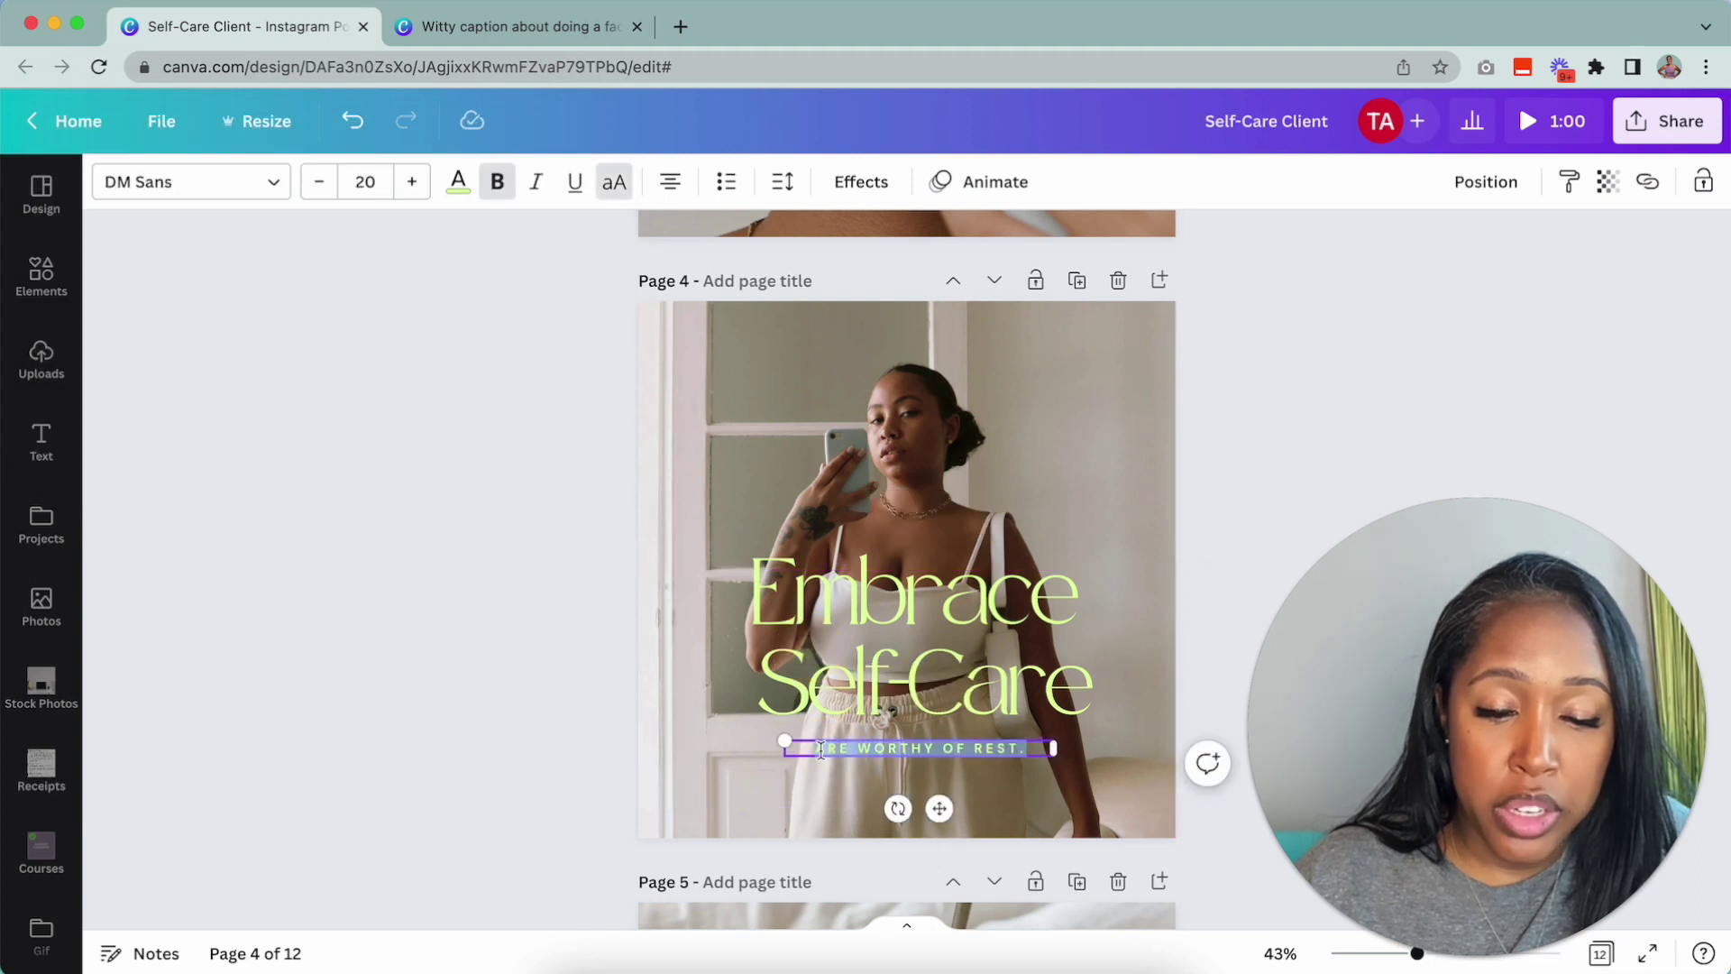
double_click(811, 747)
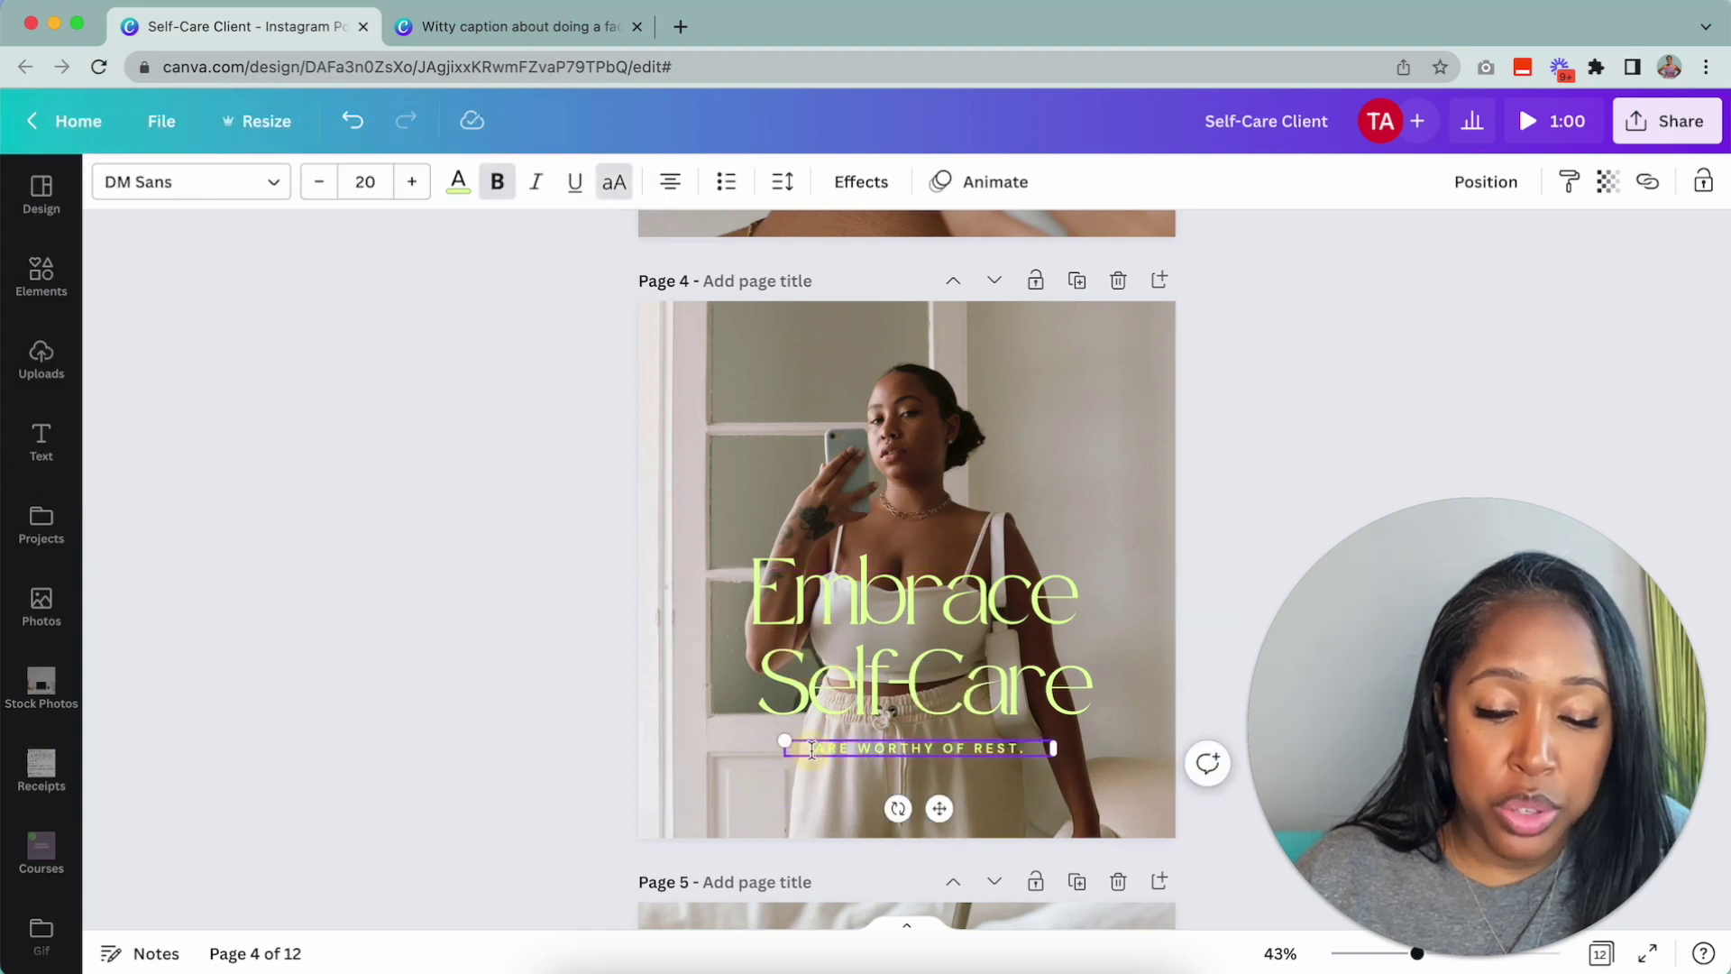
left_click(566, 630)
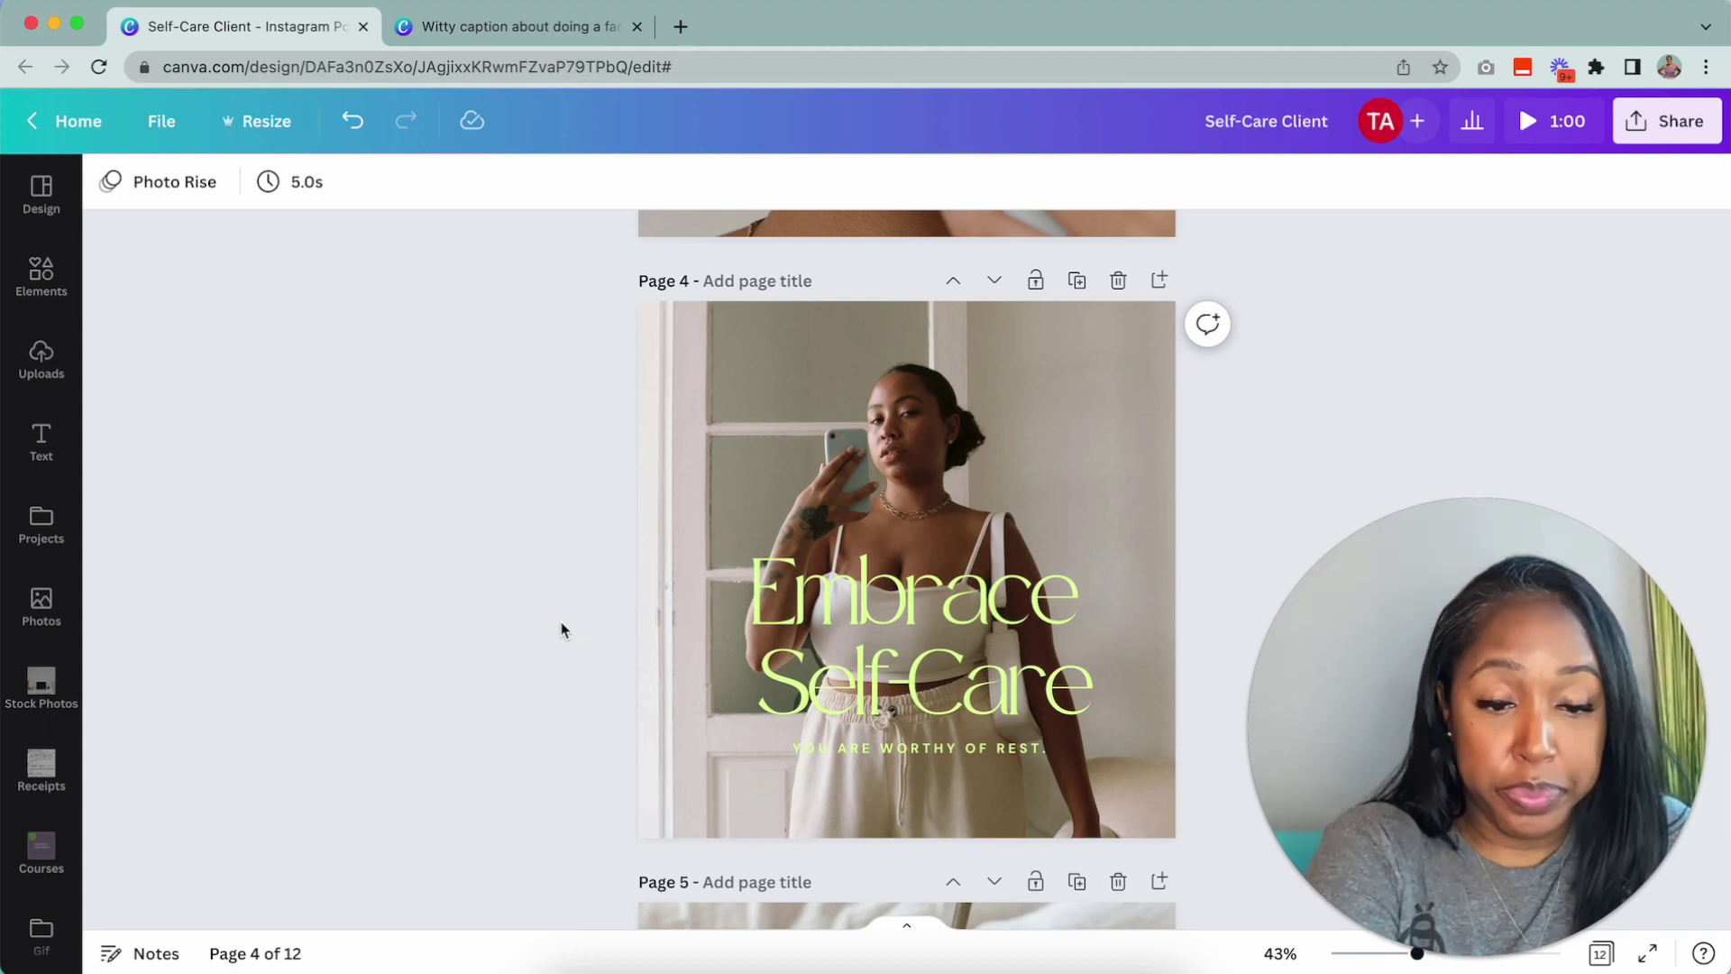
Prompt Magic Write with '10 blog topics on health and wellness' below the Instagram topics.
key("ctrl+Tab")
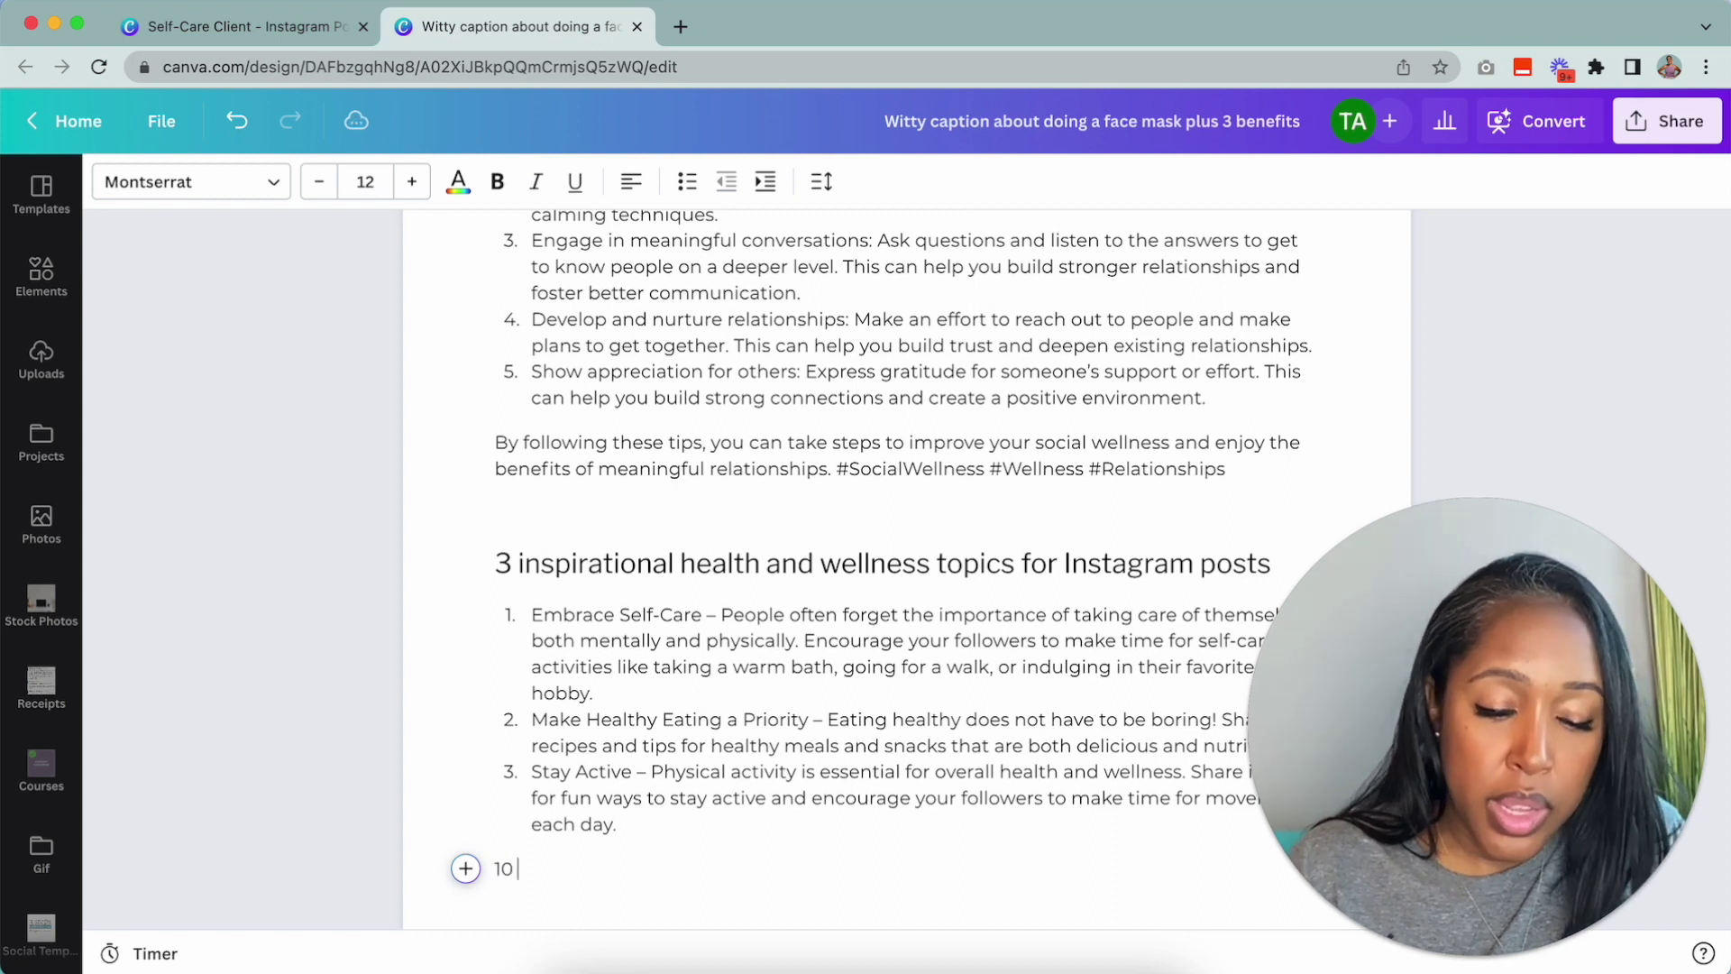
left_click(465, 869)
key("Return")
type("1")
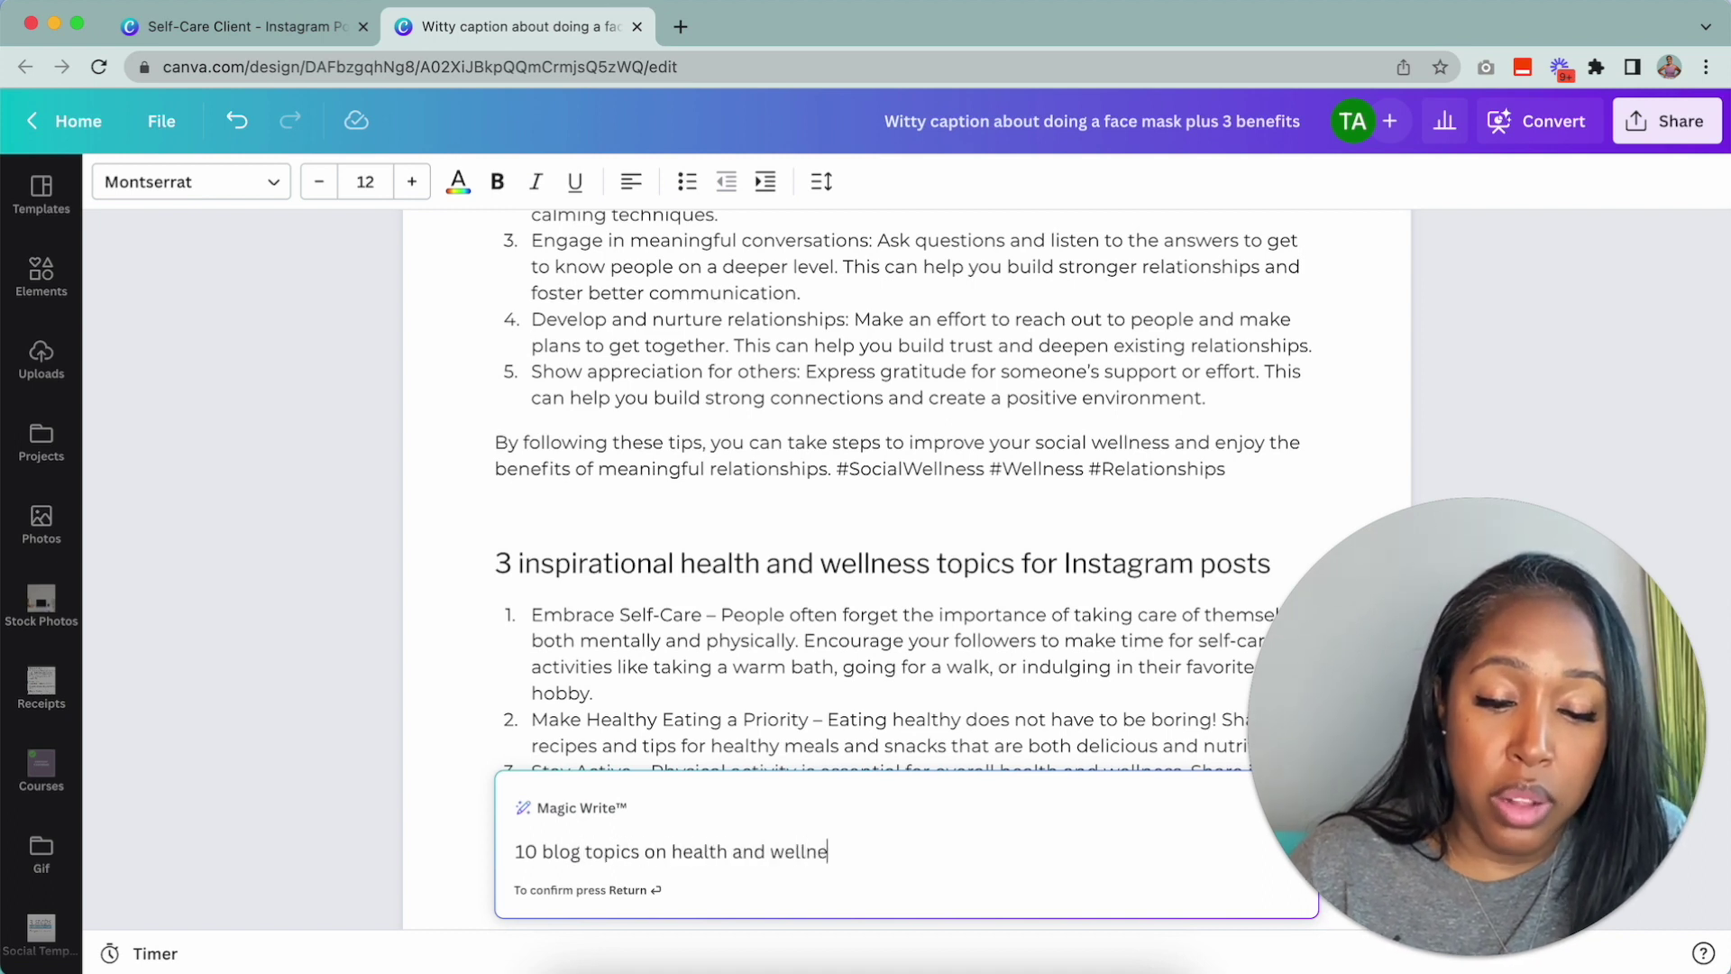
key("Return")
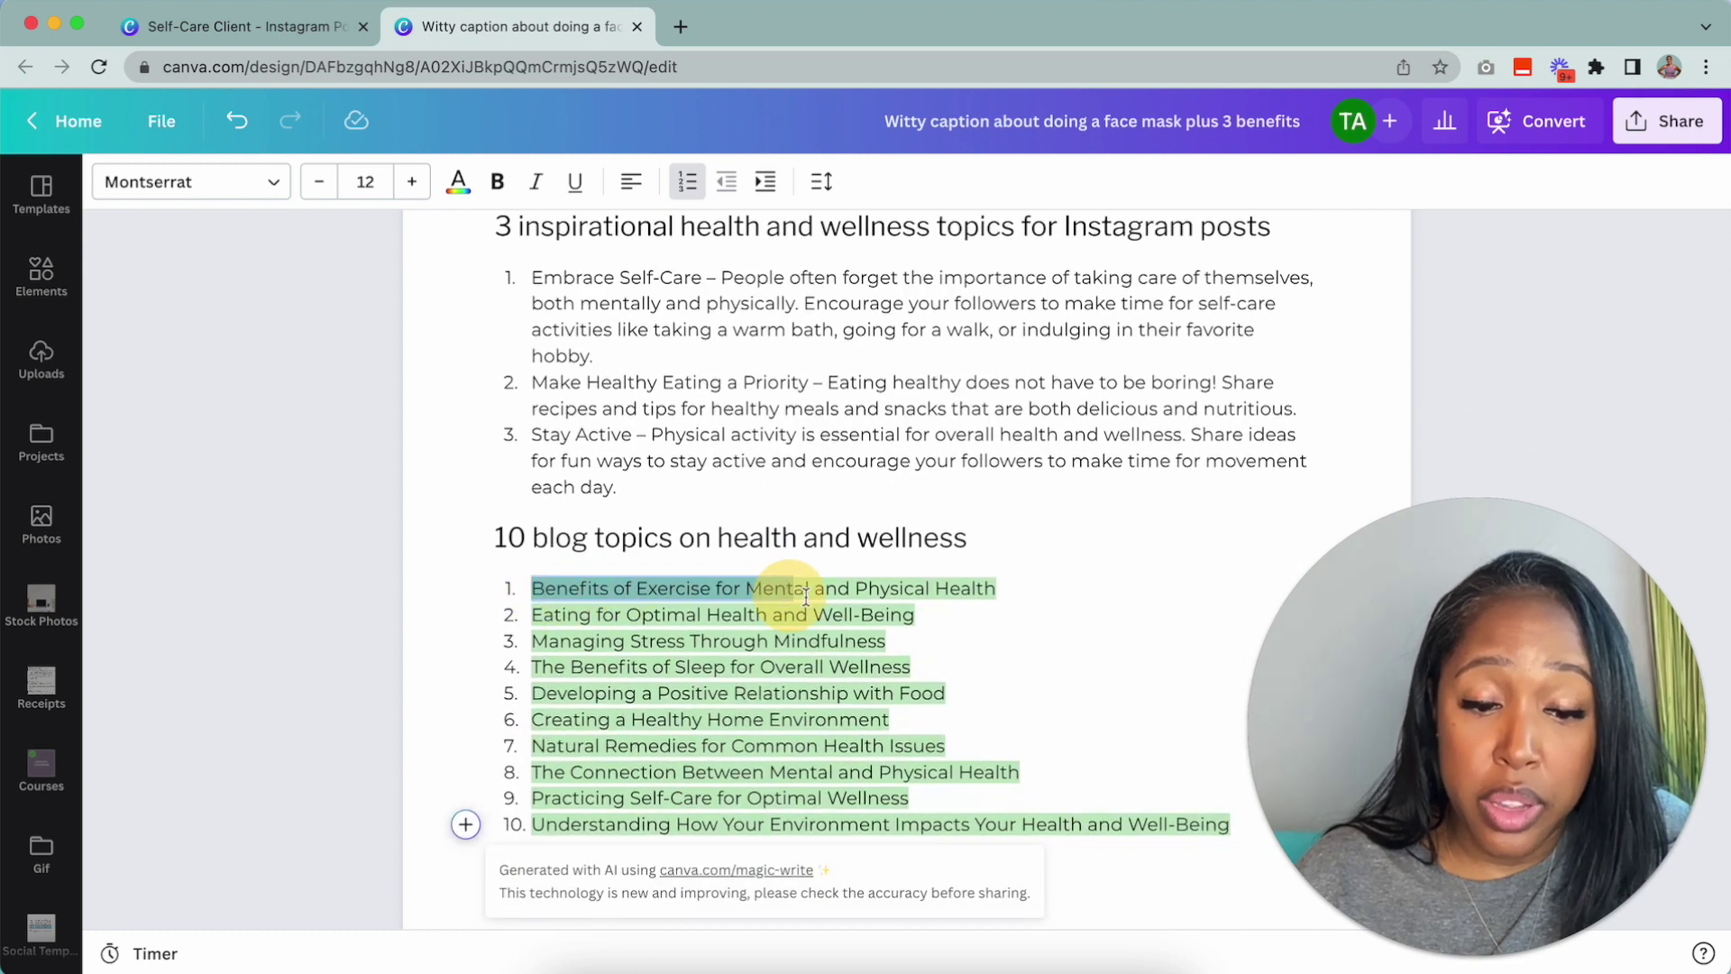
left_click_drag(536, 590, 996, 588)
left_click(748, 669)
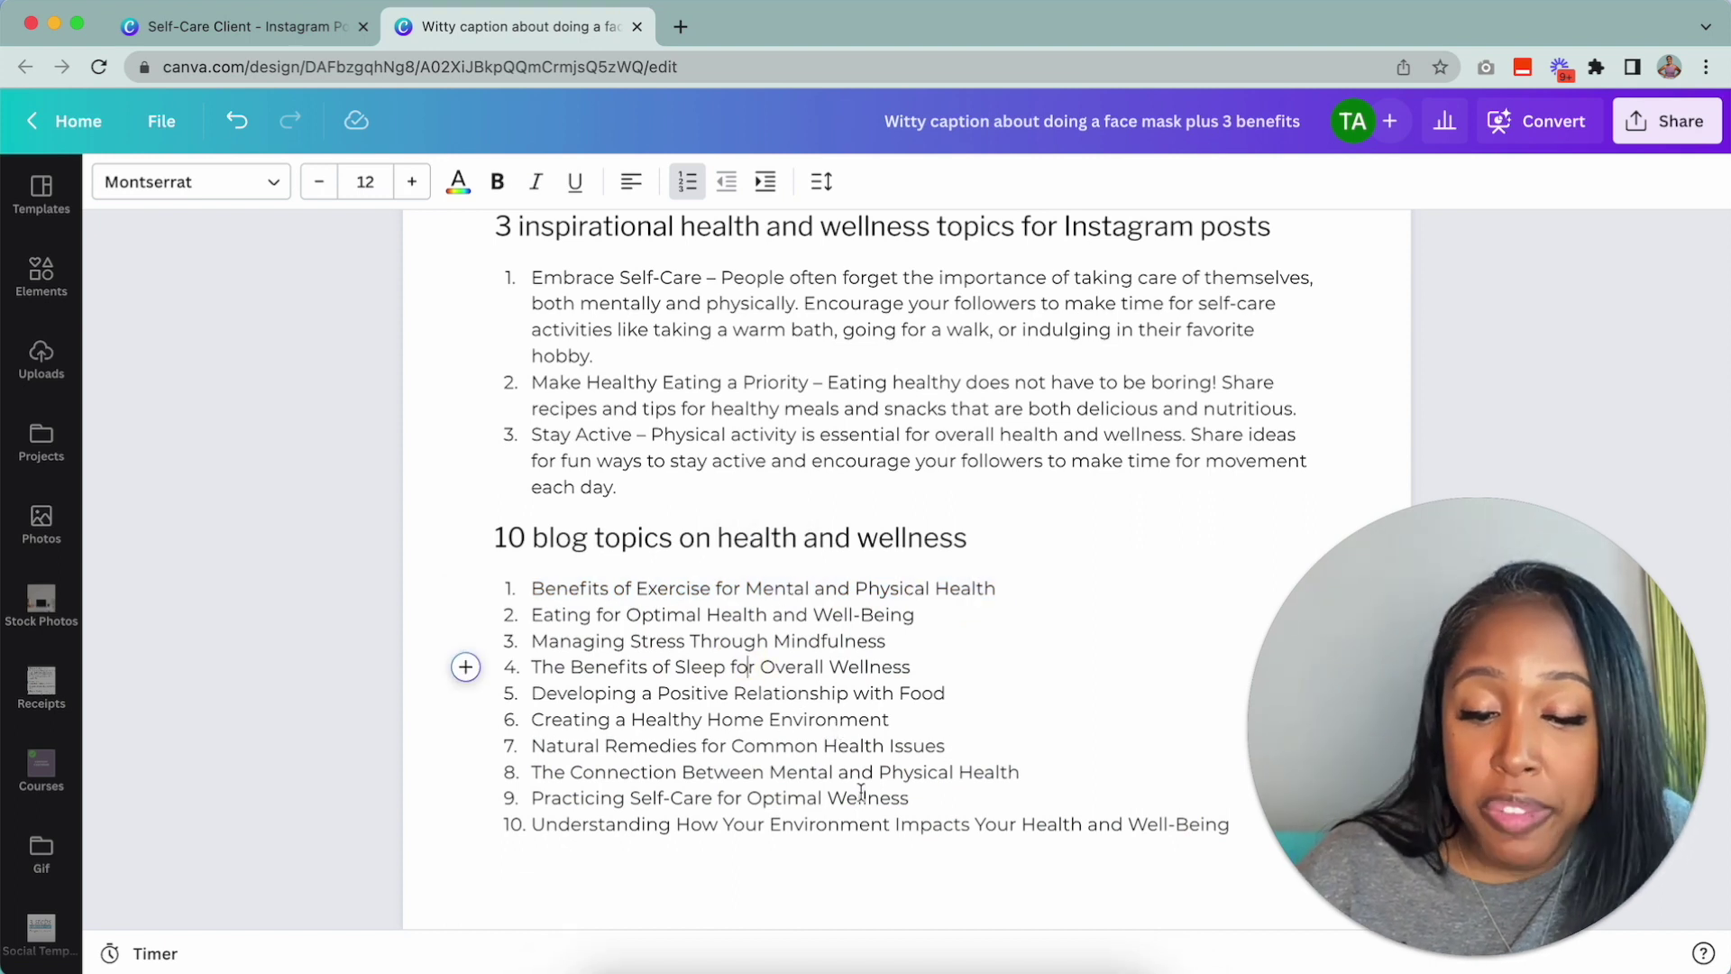
scroll(860, 792, "up", 1)
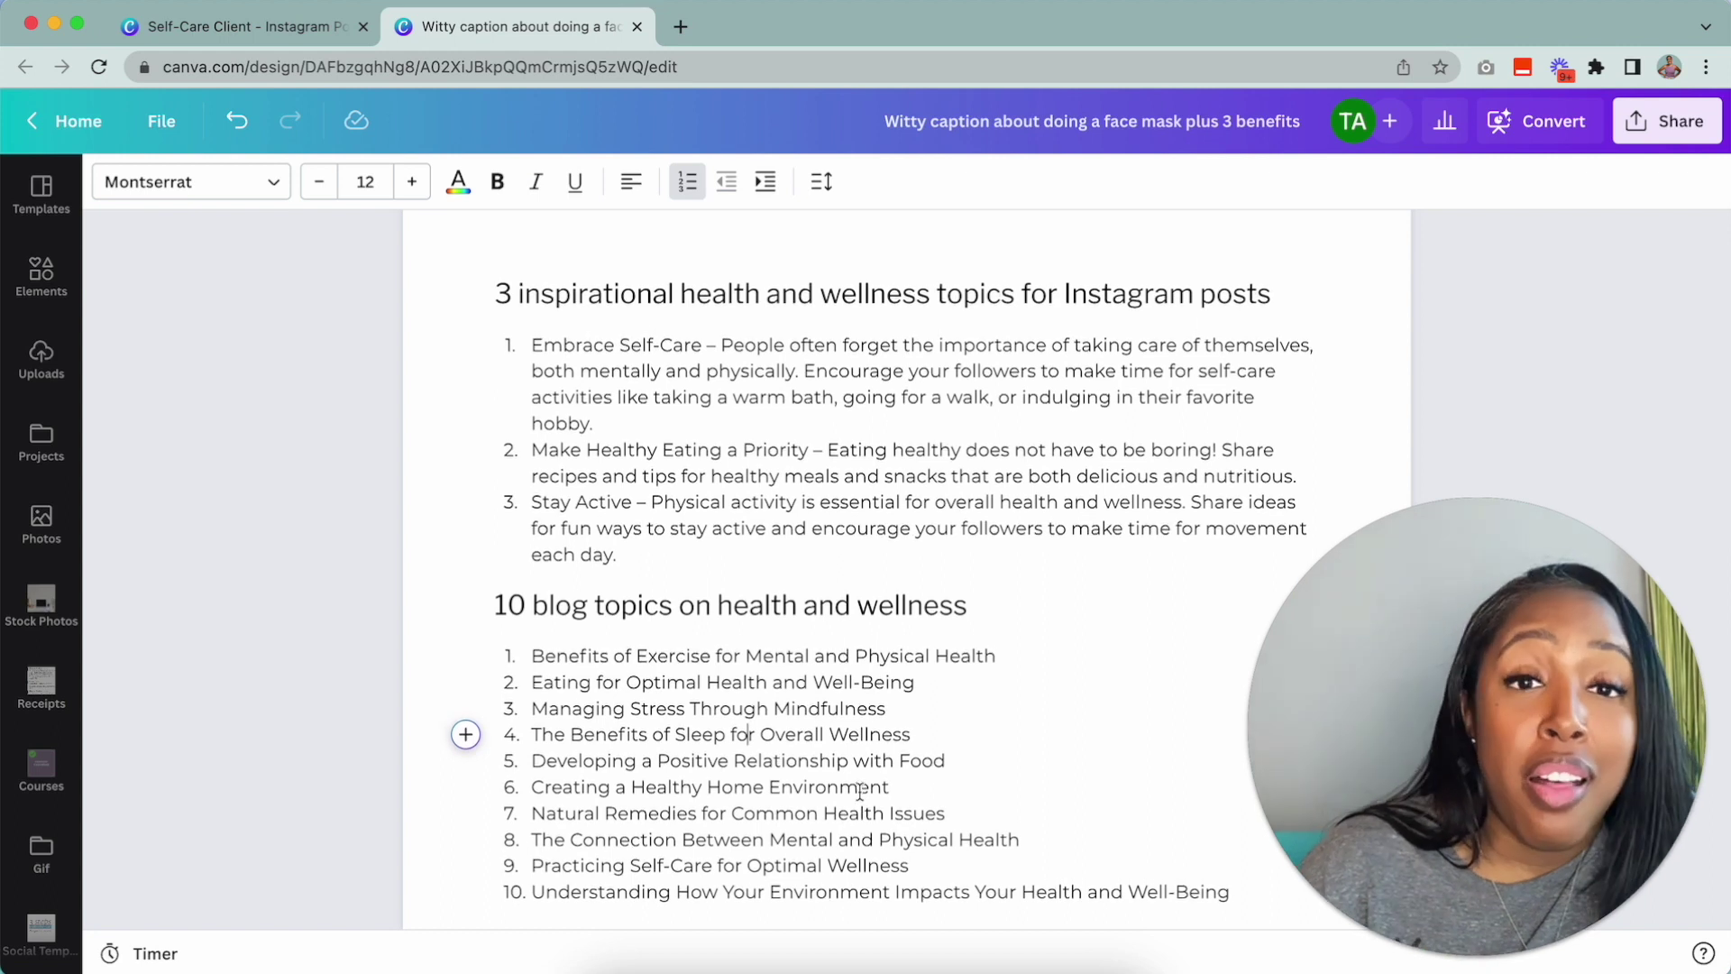
scroll(860, 791, "up", 4)
scroll(860, 791, "up", 1)
scroll(861, 792, "up", 4)
scroll(860, 791, "up", 3)
scroll(860, 791, "up", 3)
scroll(860, 792, "up", 1)
scroll(861, 790, "up", 1)
scroll(860, 791, "down", 1)
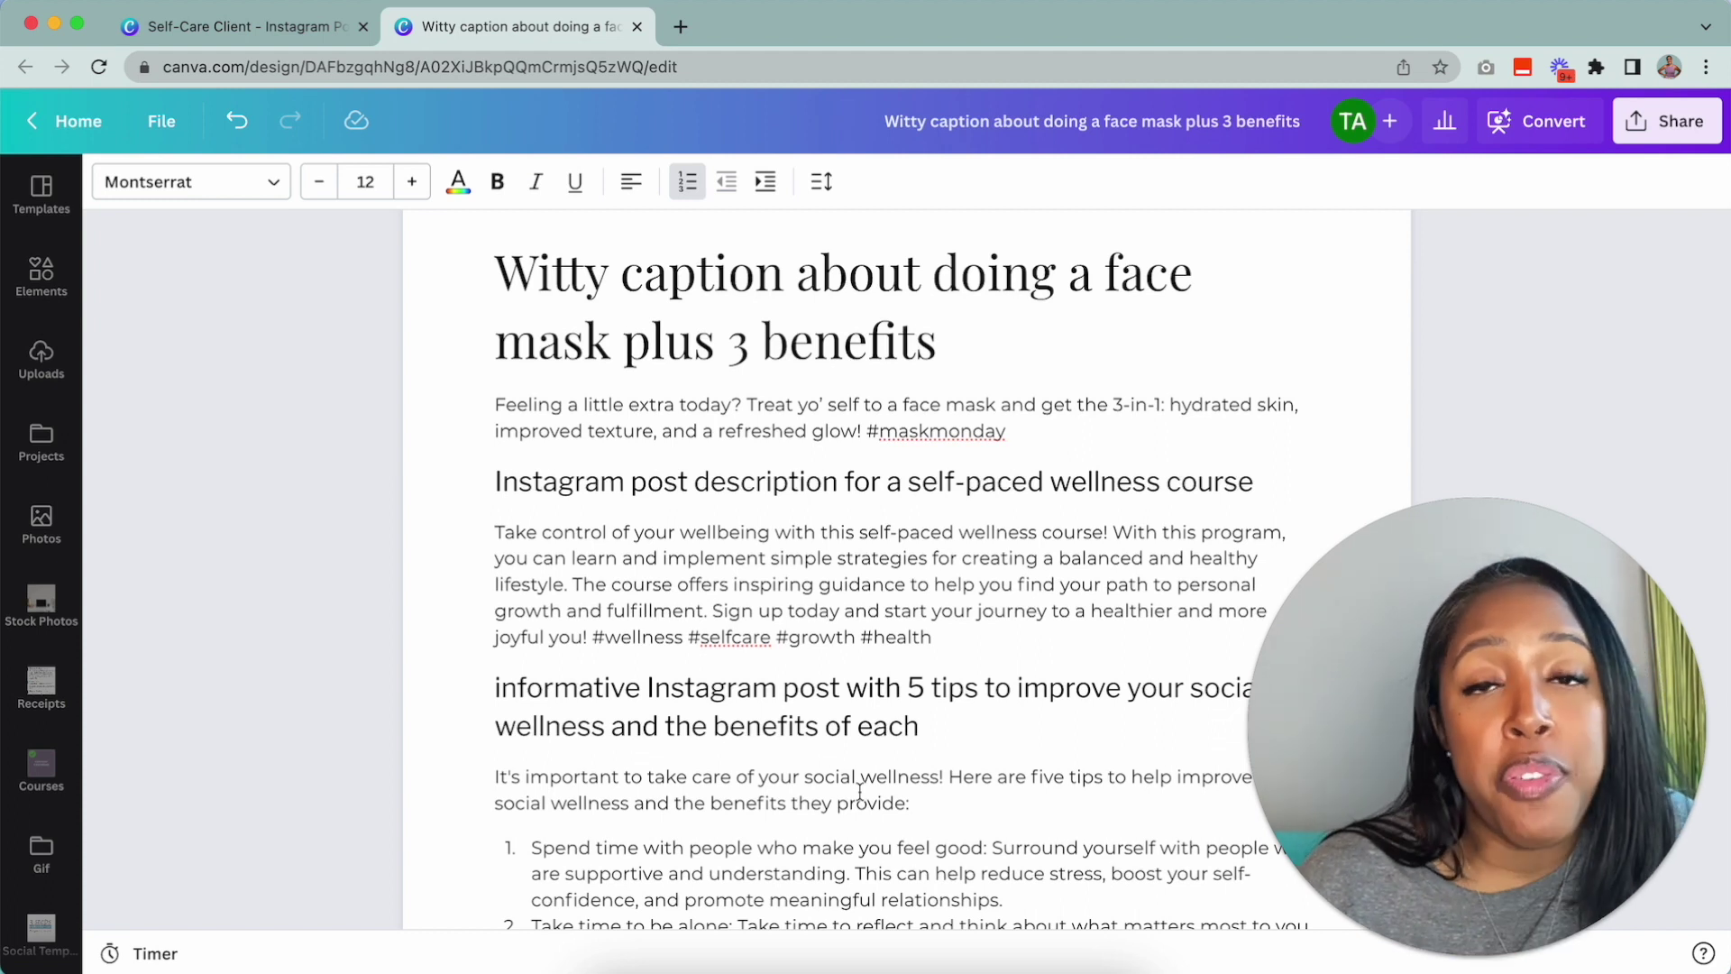
scroll(823, 687, "down", 1)
scroll(822, 690, "down", 1)
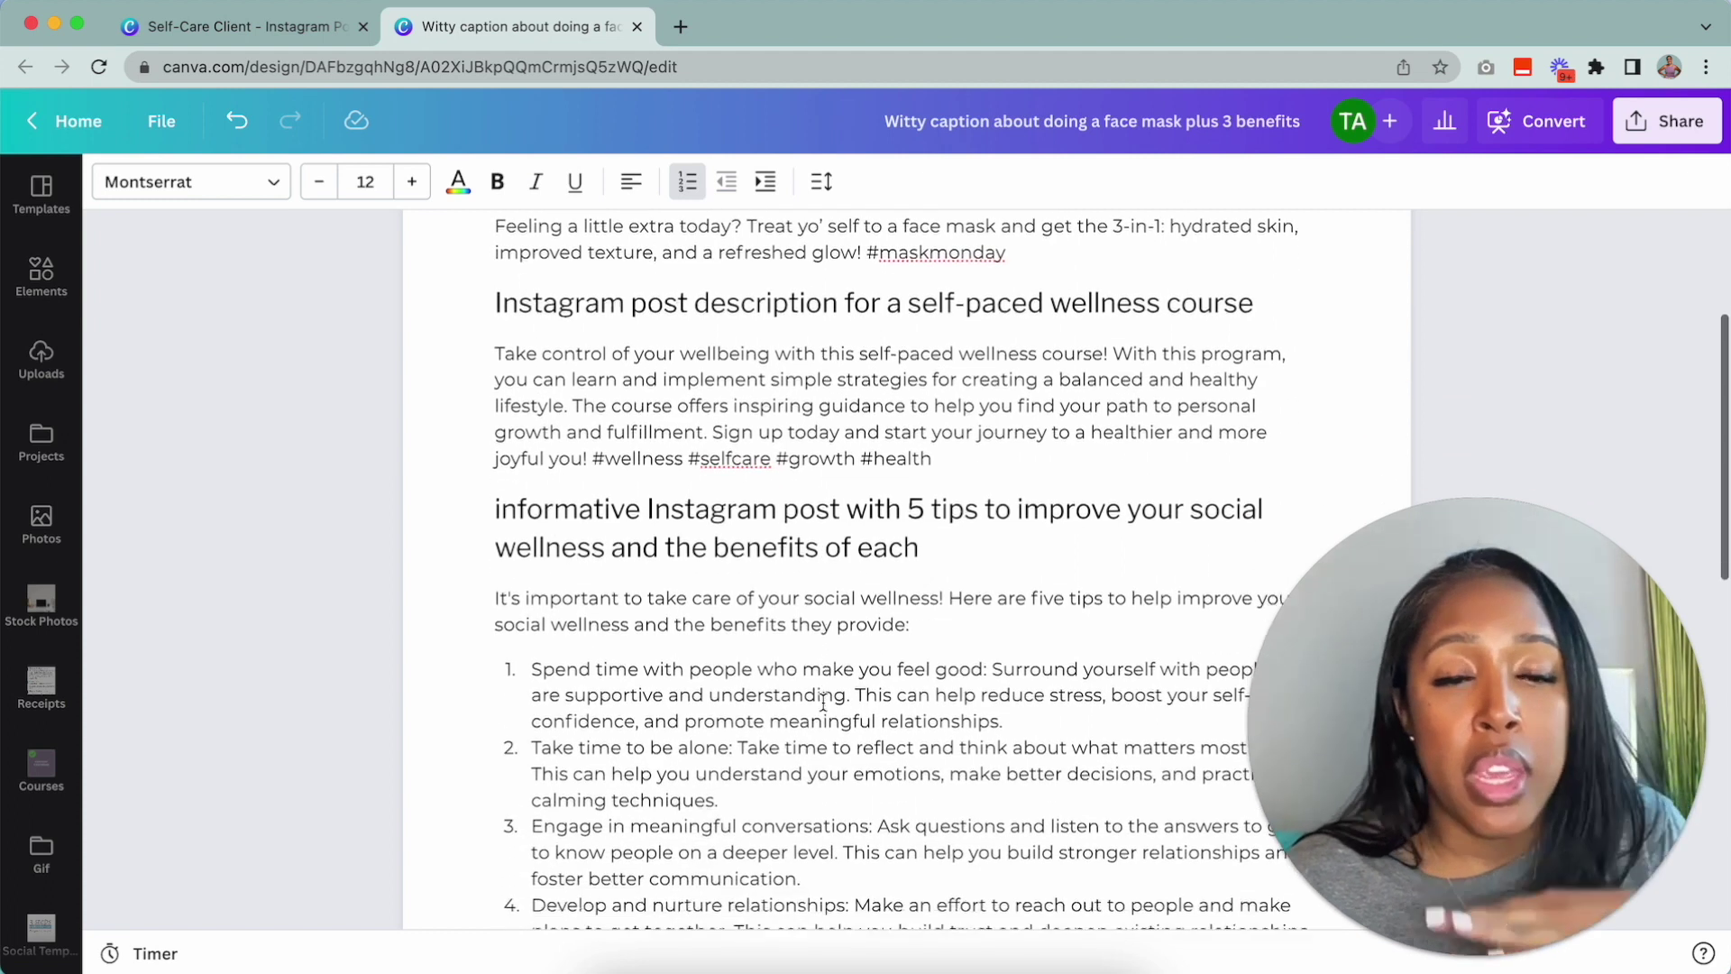
scroll(822, 695, "down", 1)
scroll(822, 702, "down", 1)
scroll(822, 703, "down", 5)
scroll(823, 703, "down", 1)
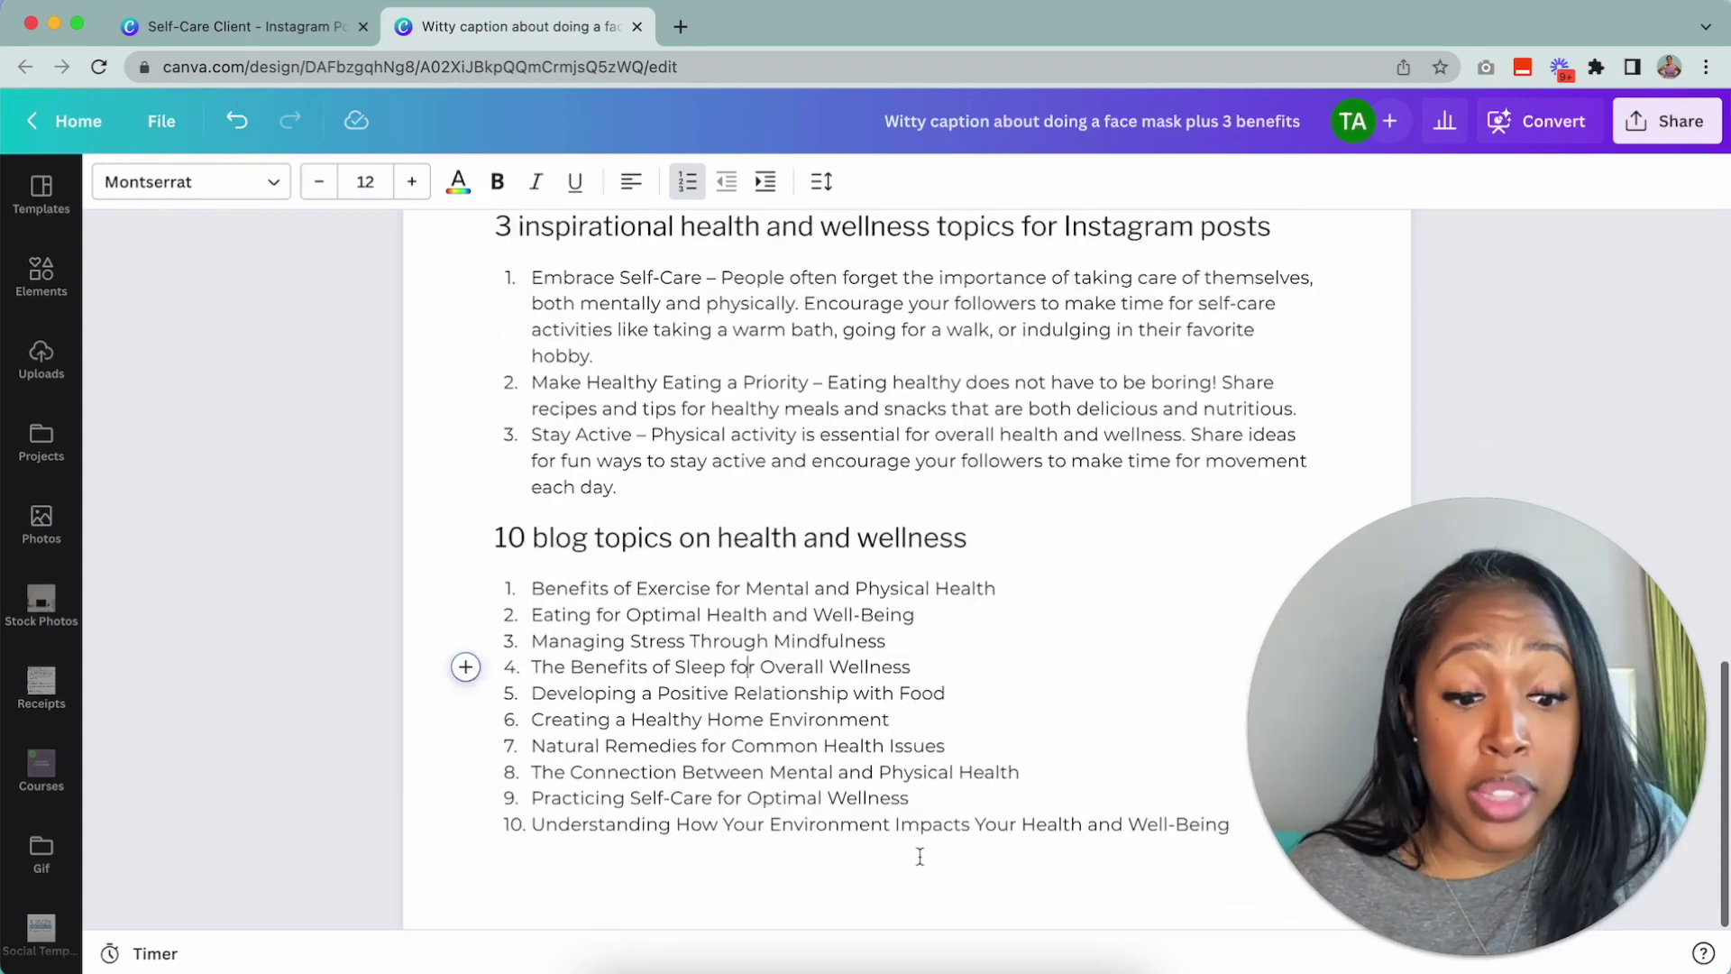
left_click(1137, 873)
key("Return")
scroll(714, 795, "down", 1)
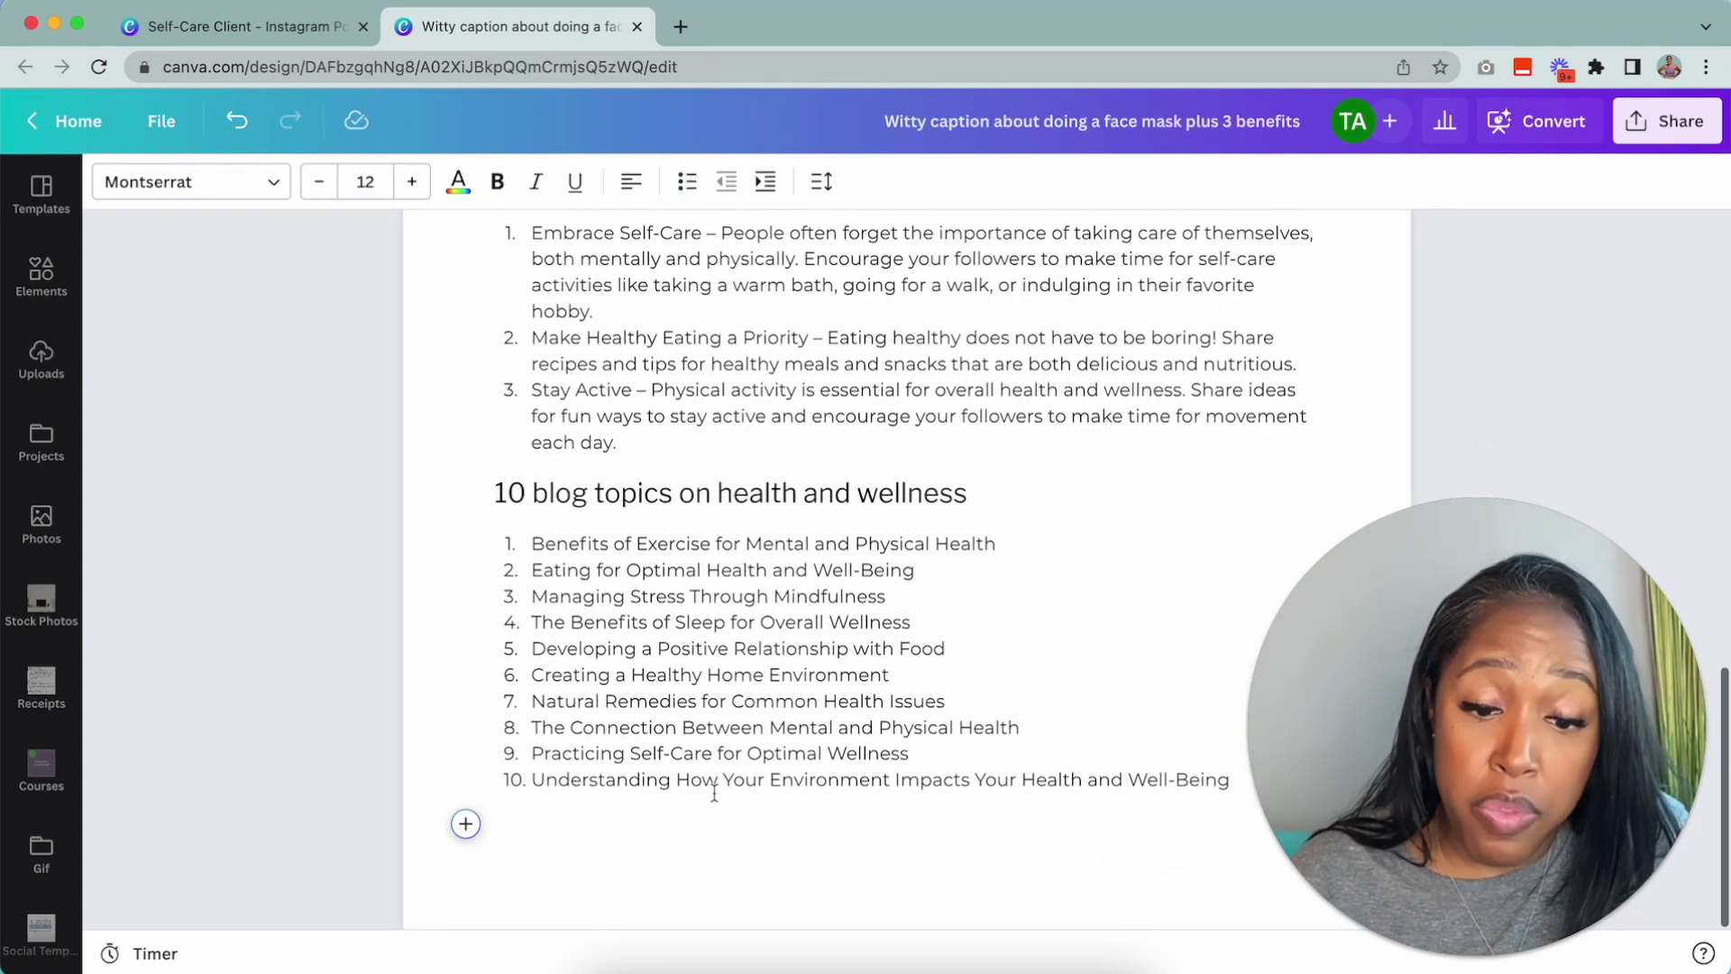
left_click(466, 824)
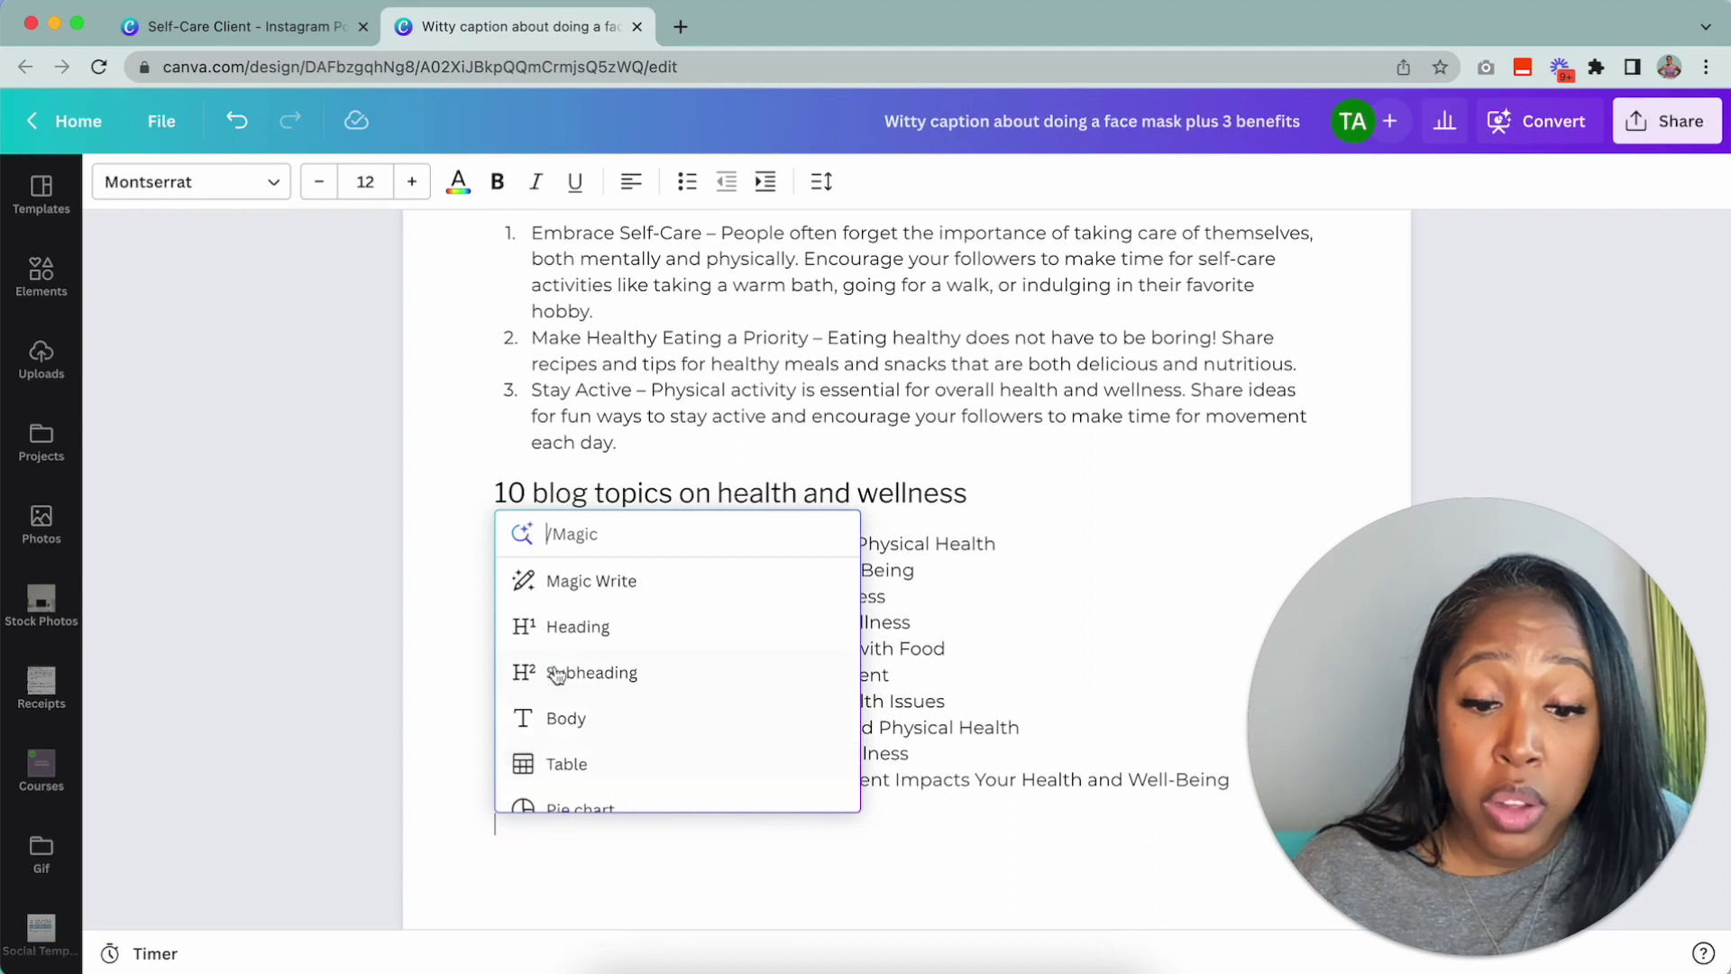
scroll(570, 698, "down", 3)
scroll(569, 697, "down", 3)
scroll(569, 698, "down", 3)
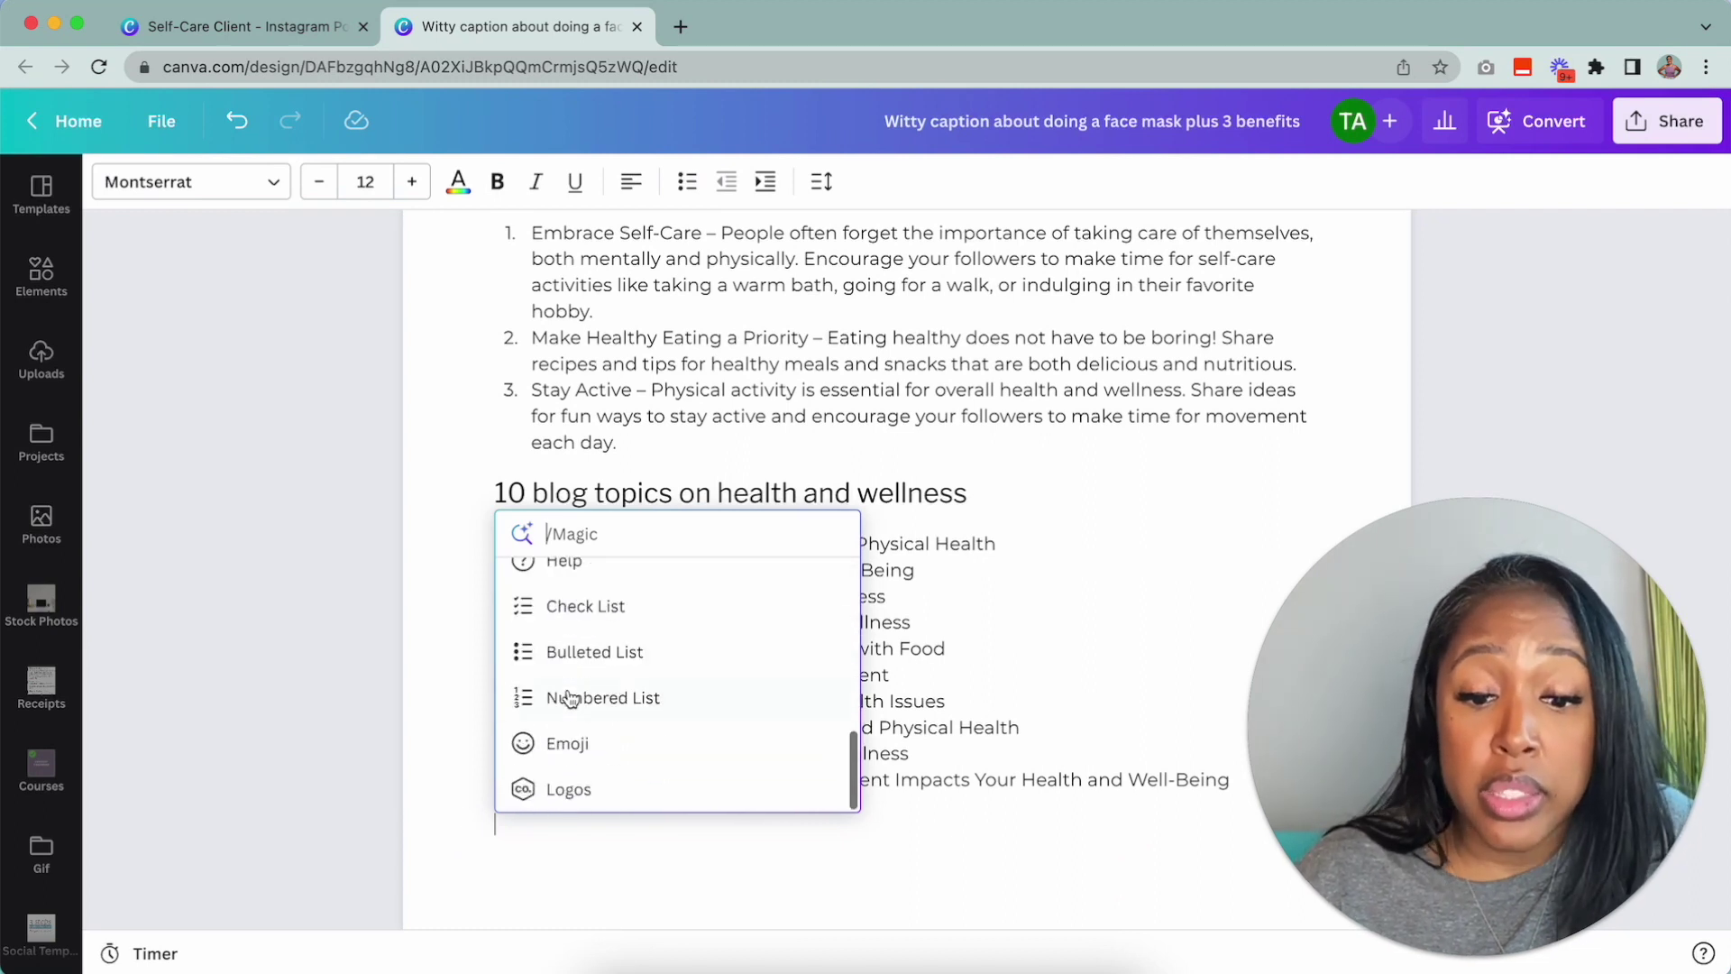
left_click(1013, 645)
scroll(1012, 646, "up", 2)
scroll(1007, 649, "up", 10)
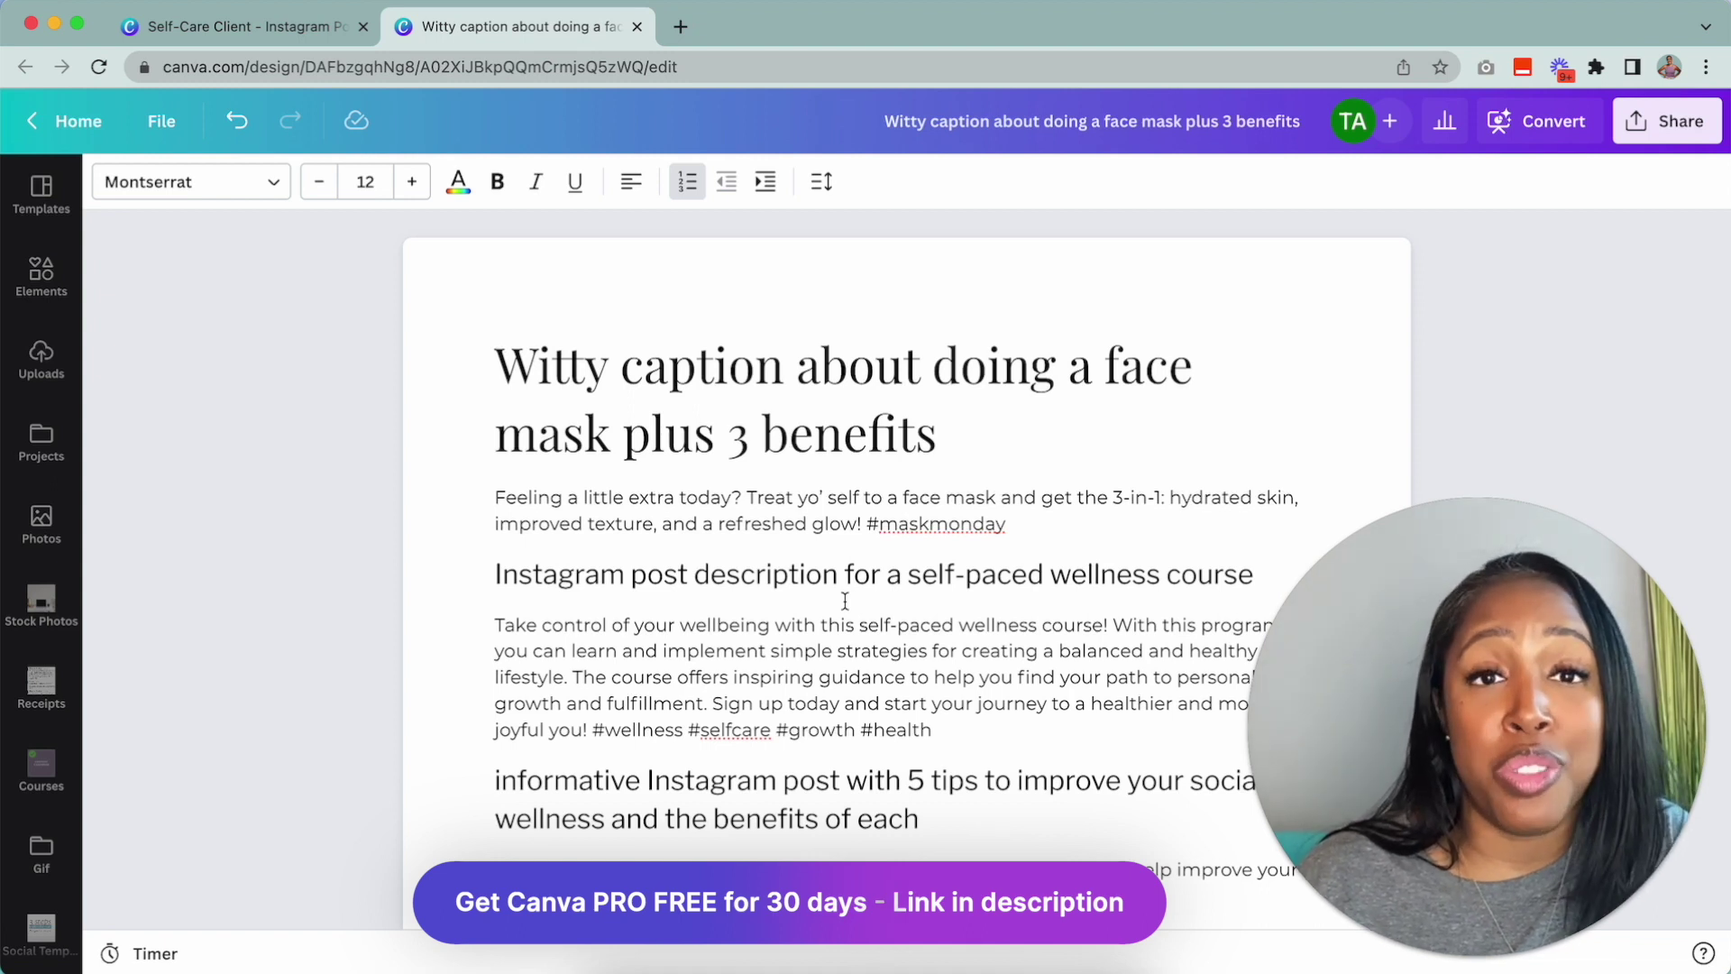
scroll(758, 542, "down", 1)
scroll(676, 446, "up", 1)
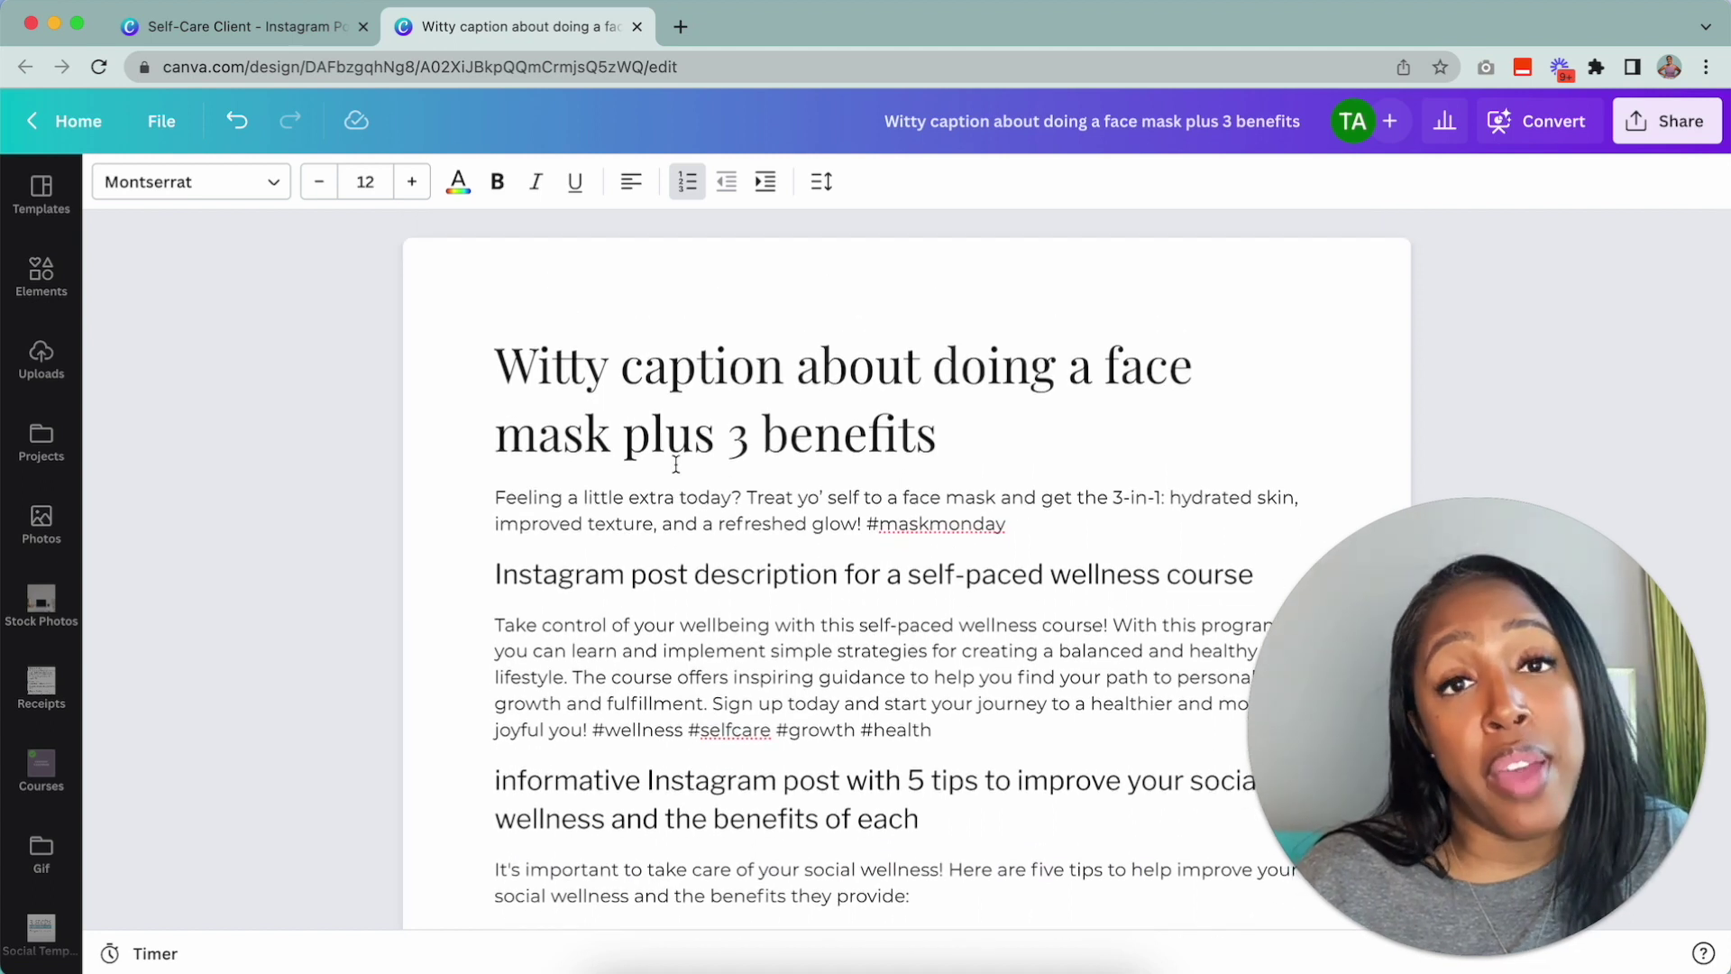
scroll(674, 464, "down", 1)
scroll(675, 463, "up", 1)
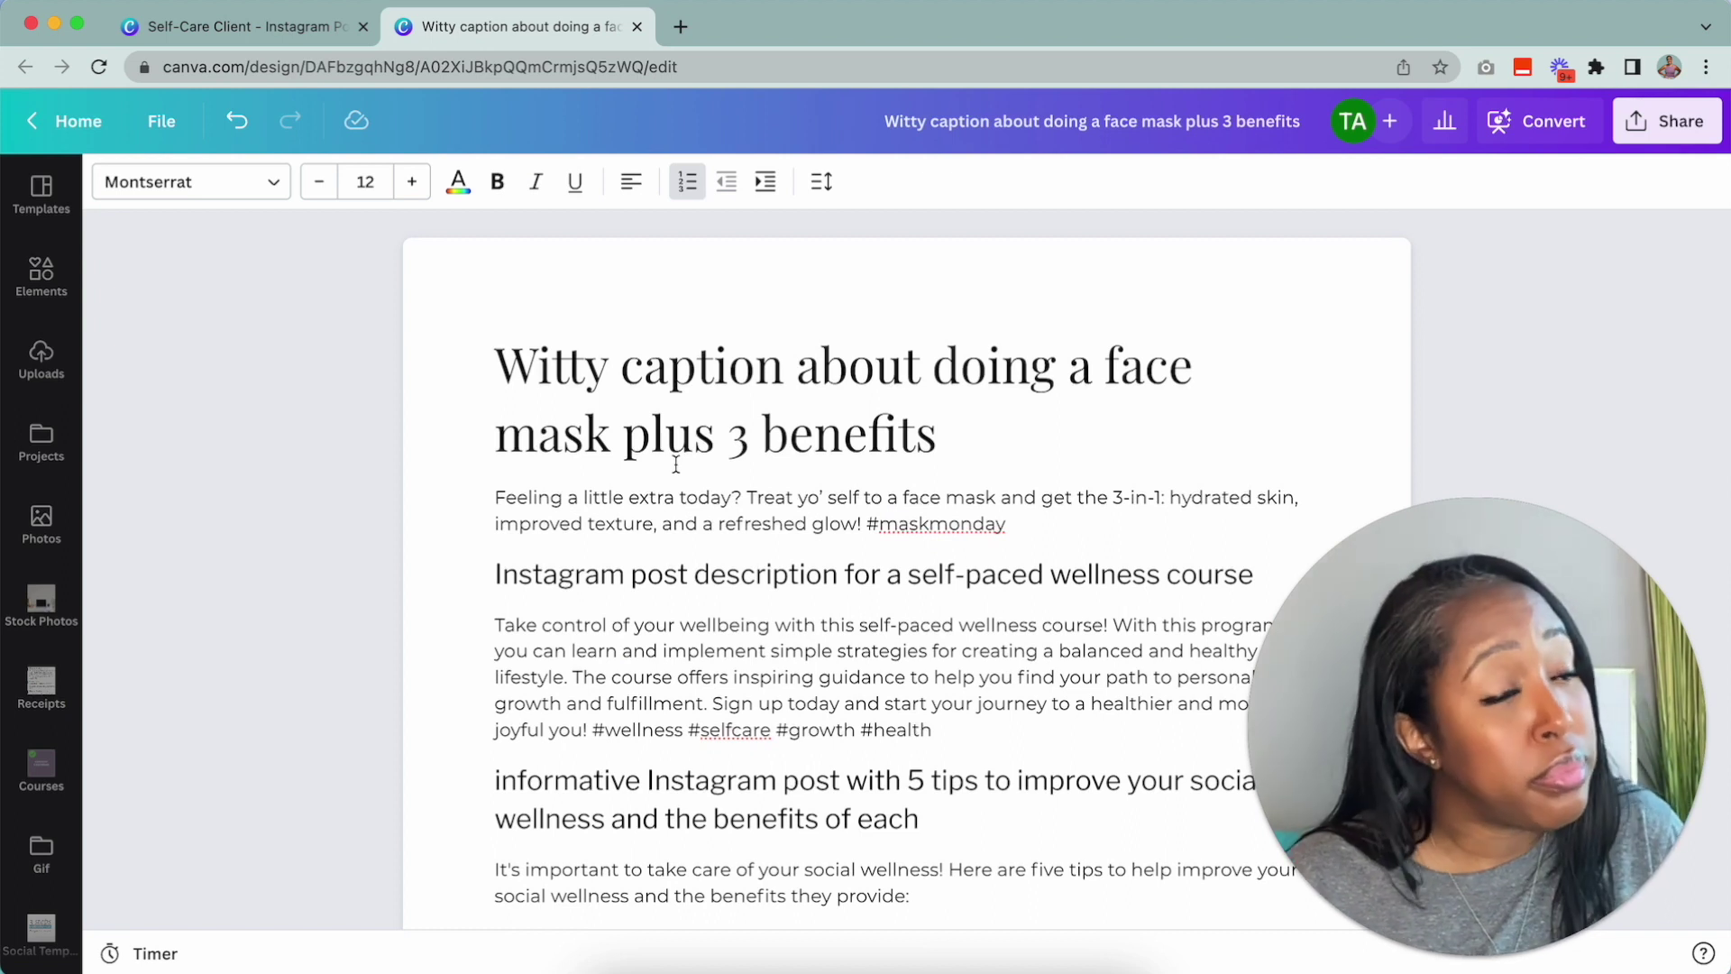